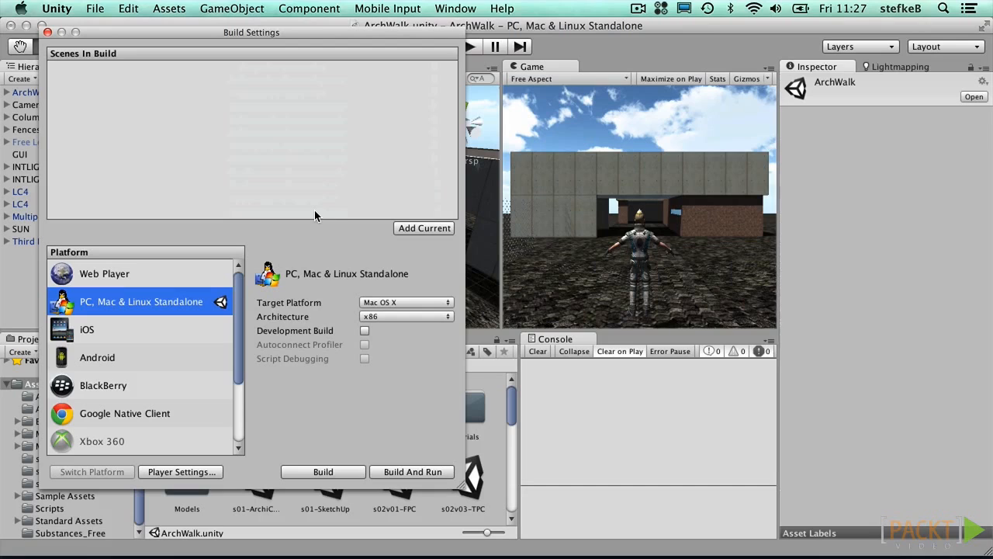
- Add the currently open ArchWalk scene to the scenes included in the build
left_click(413, 229)
left_click(73, 68)
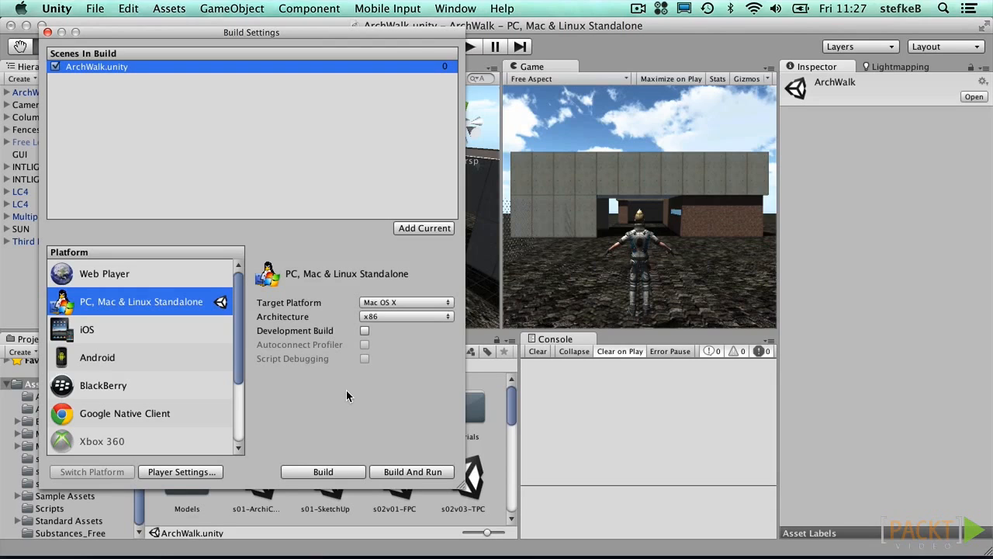
- Set the player's company name to sBuild and the product name to ArchWalk
left_click(173, 475)
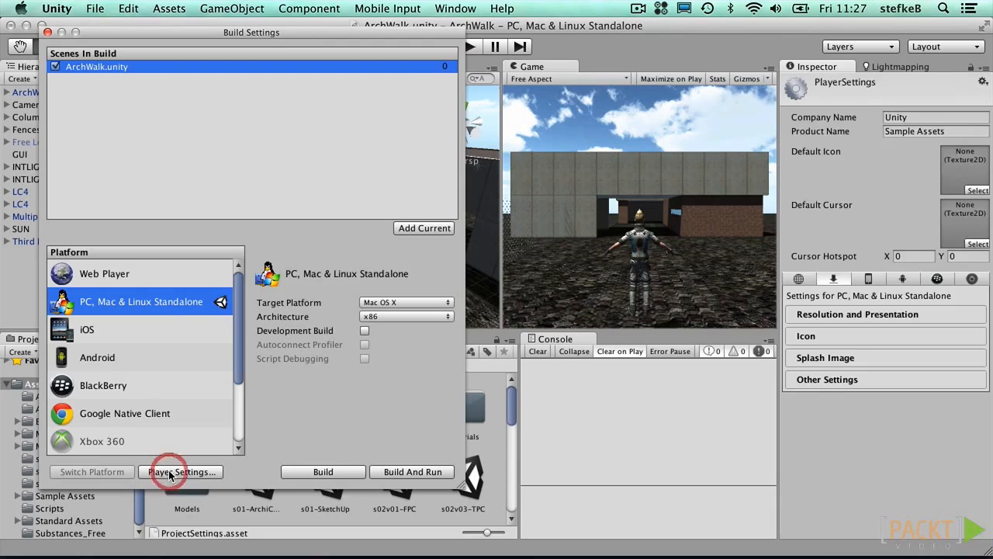
left_click(921, 117)
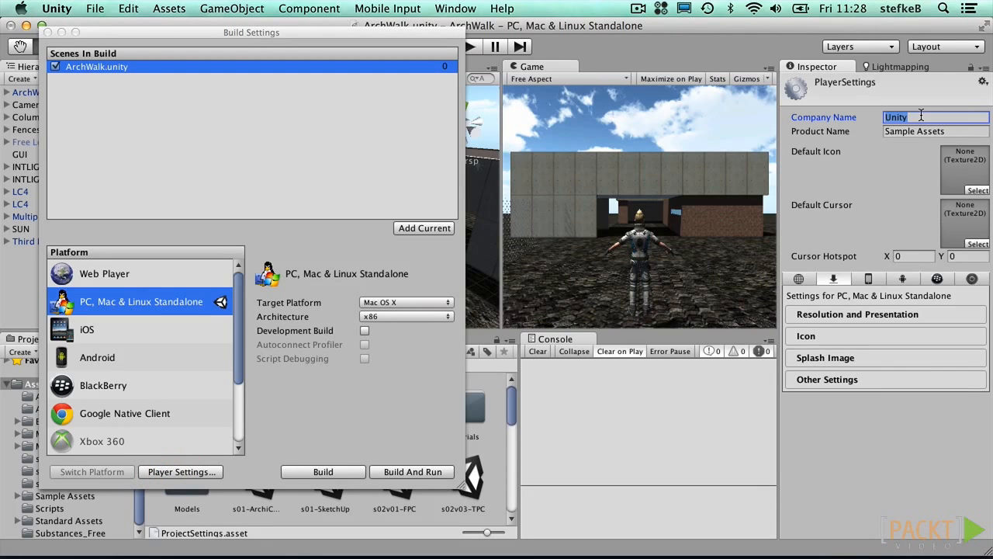
type("sBuild")
key("Tab")
type("ArchWalk")
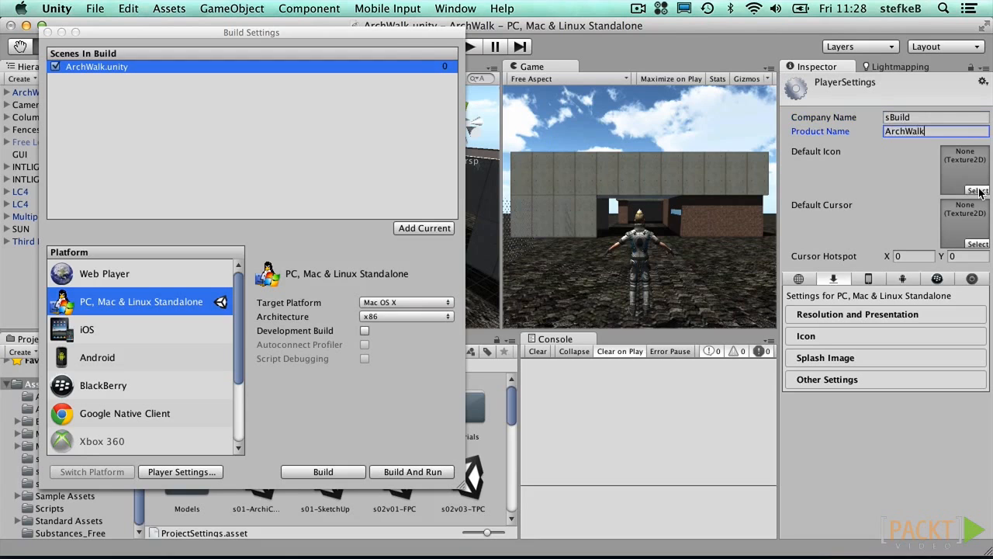
- Browse the project textures available for the default icon, and close the texture picker without choosing one
left_click(977, 190)
scroll(388, 196, "down", 5)
scroll(388, 195, "down", 10)
scroll(387, 191, "down", 8)
scroll(387, 191, "up", 20)
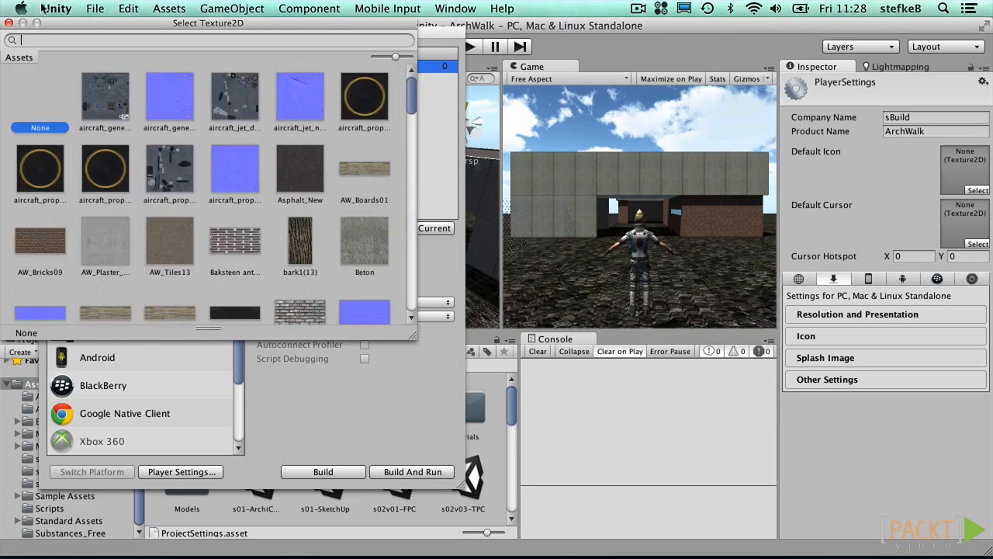
left_click(9, 24)
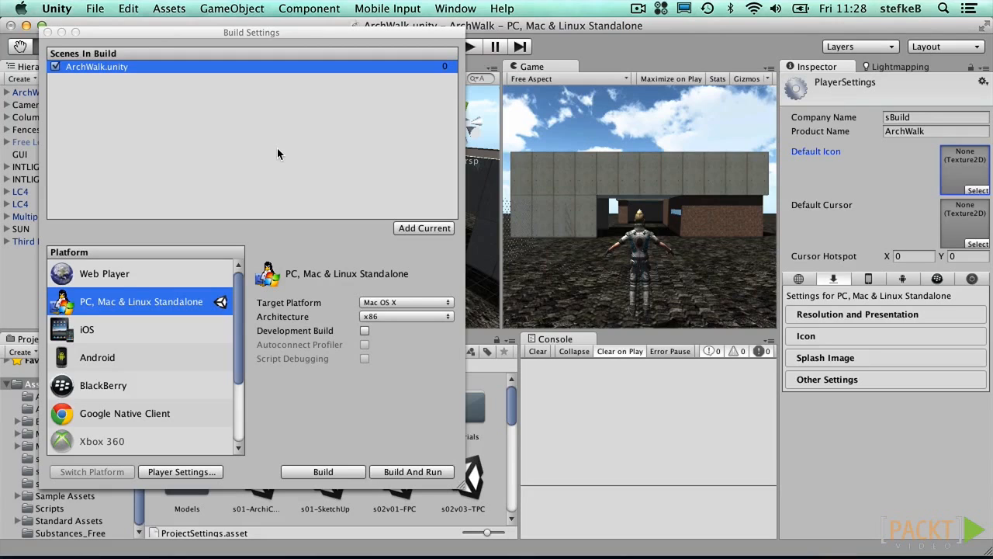
- Build the Mac OS X standalone player and save it as ArchWalk in the ArchWalk folder
left_click(322, 471)
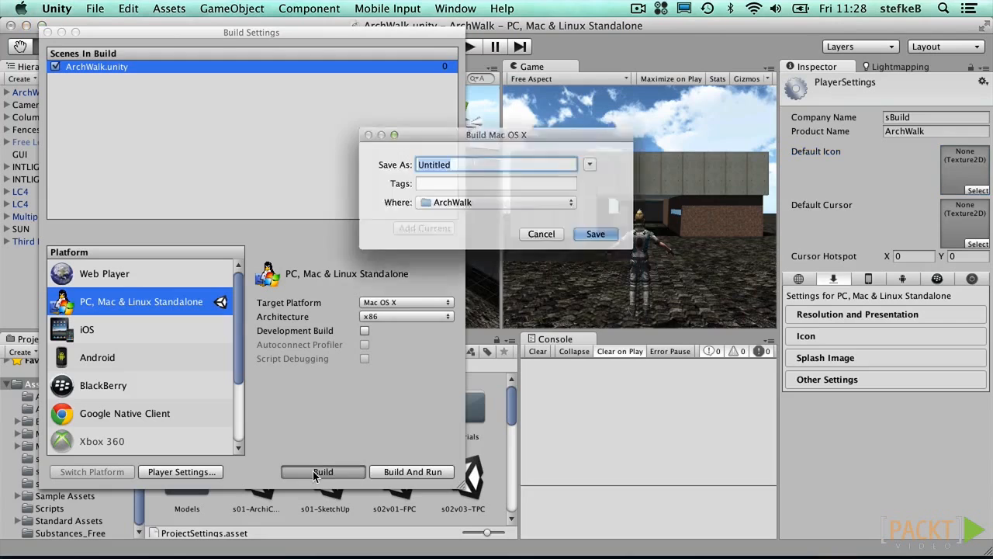
type("ArchWalk")
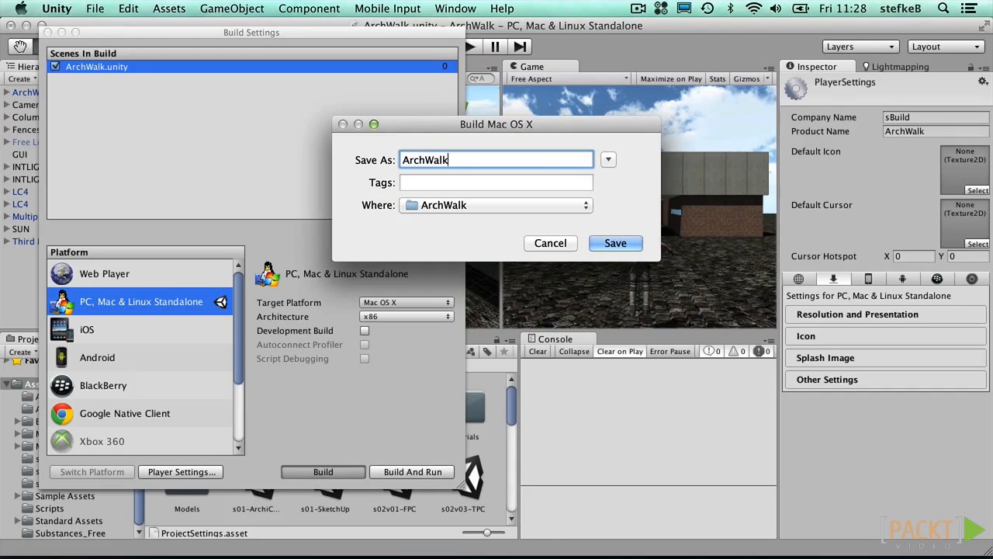
left_click(611, 245)
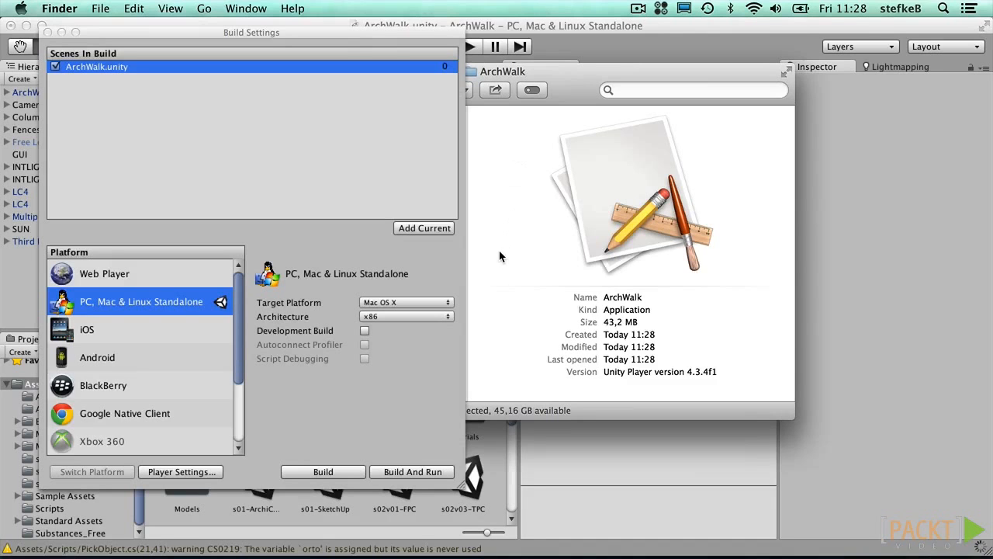
- Open the built ArchWalk application from Finder and review its input controls before returning to the graphics options
left_click(499, 303)
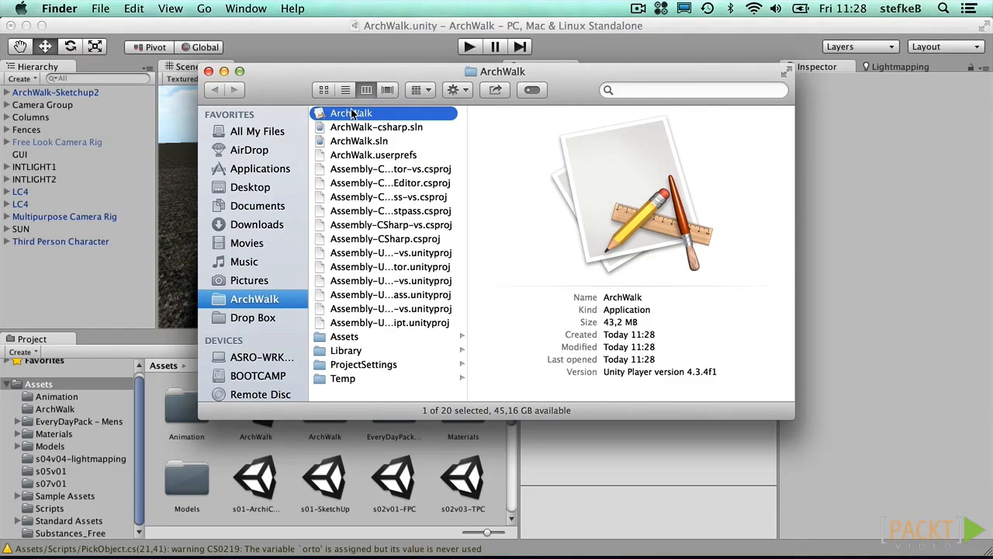
double_click(352, 113)
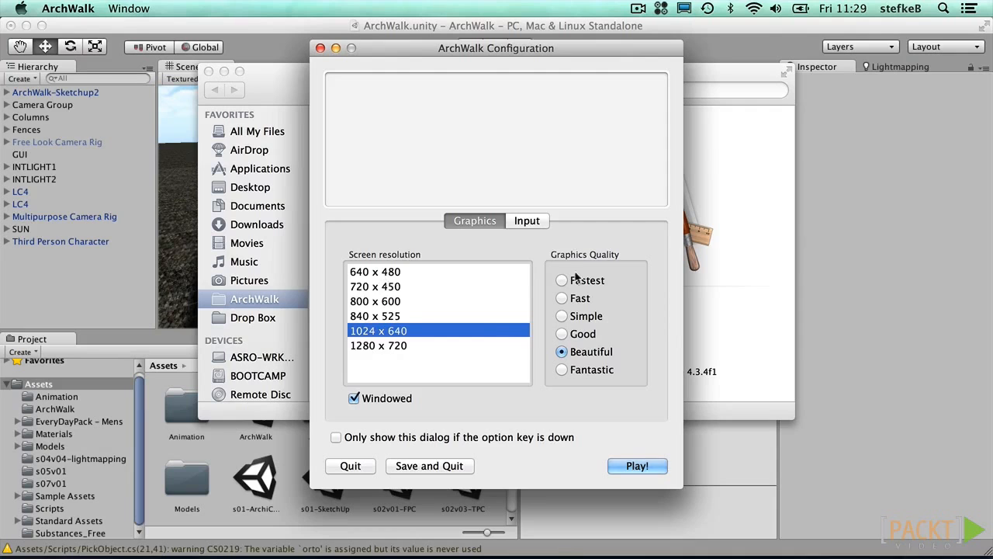
left_click(527, 221)
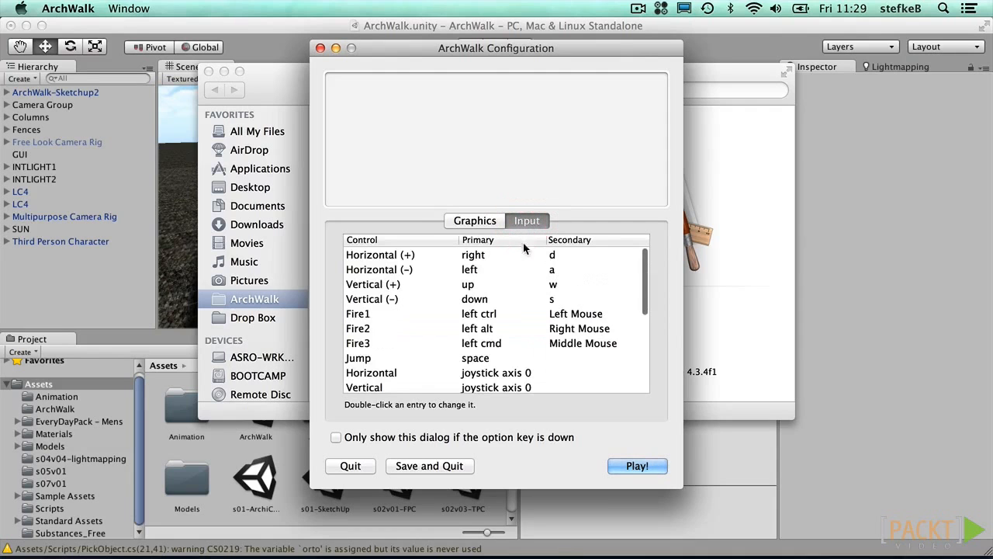
scroll(524, 310, "down", 5)
scroll(523, 311, "up", 5)
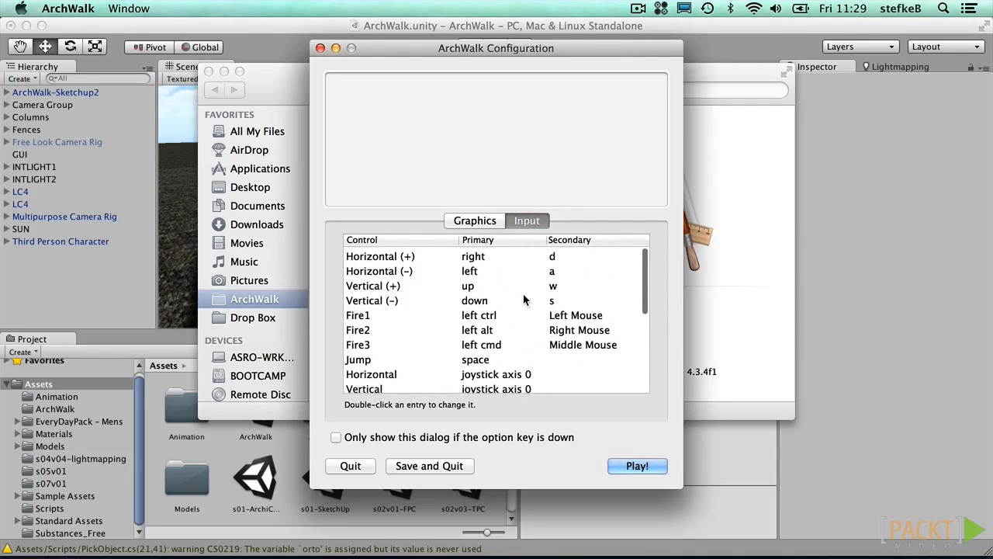
left_click(475, 221)
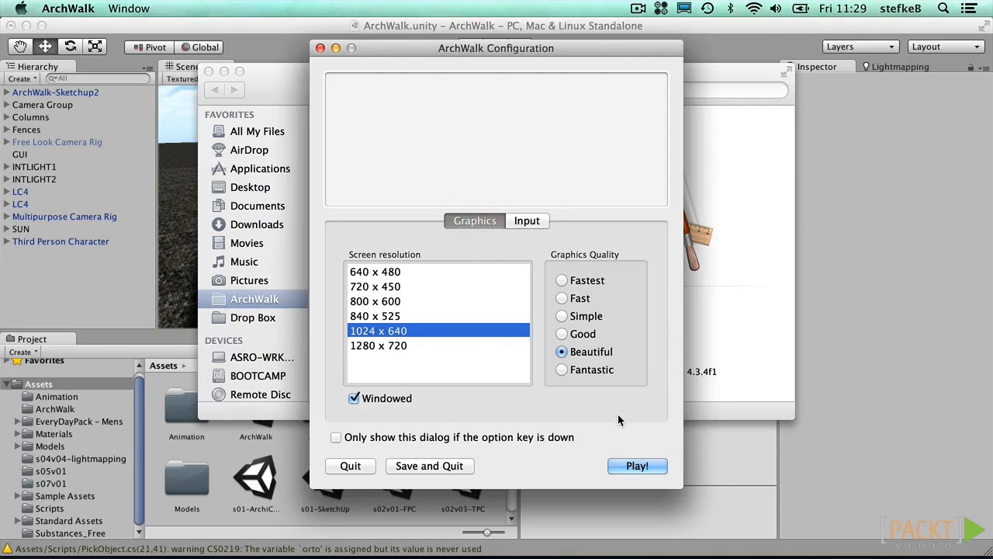
- Start the standalone walkthrough and walk the character through the building and out towards the row of columns
left_click(637, 465)
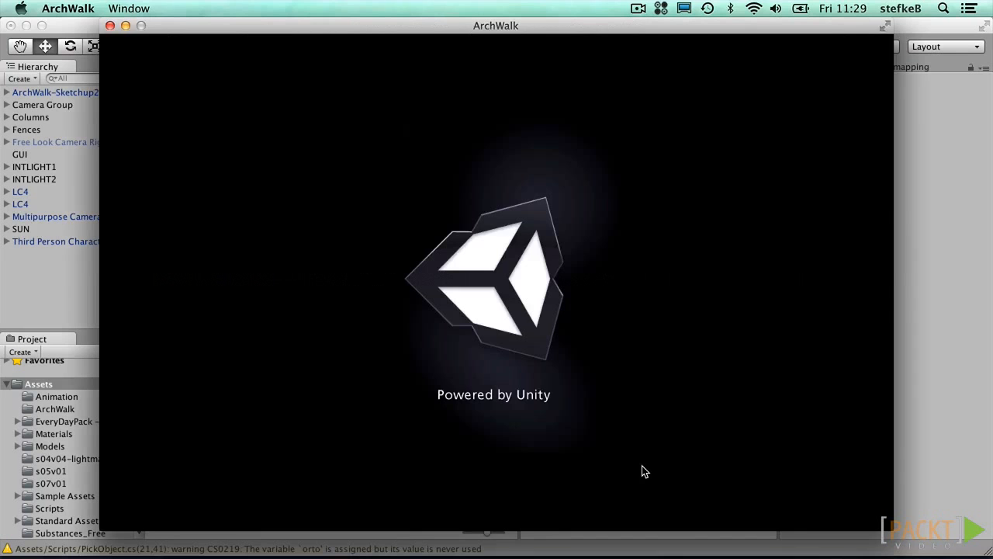
key("w")
key("w")
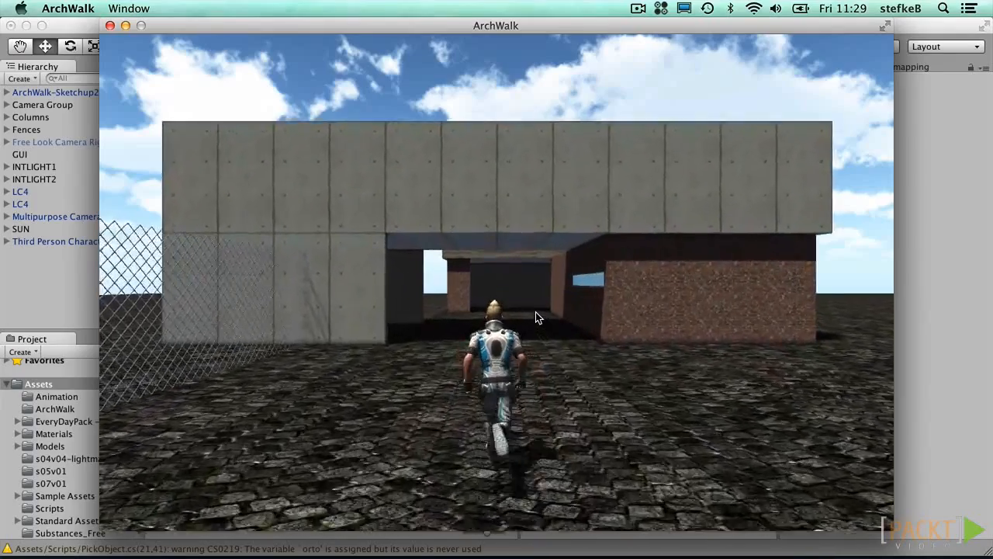
key("a")
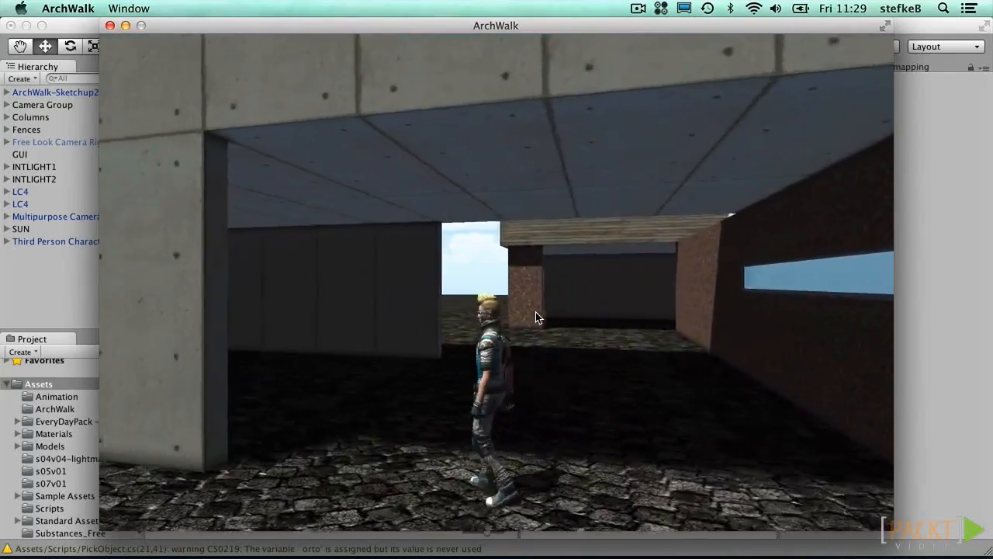
key("a")
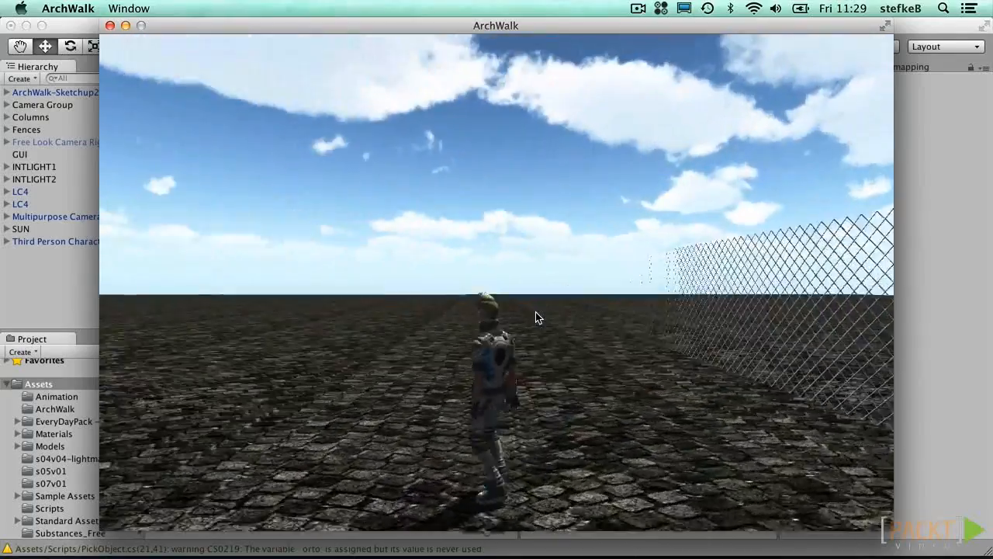
key("w")
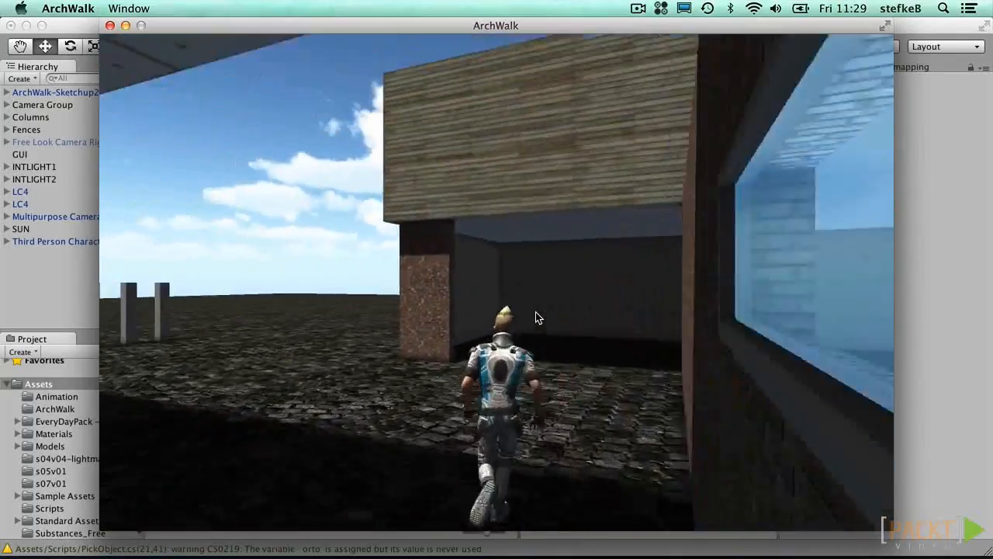
key("a")
key("w")
key("d")
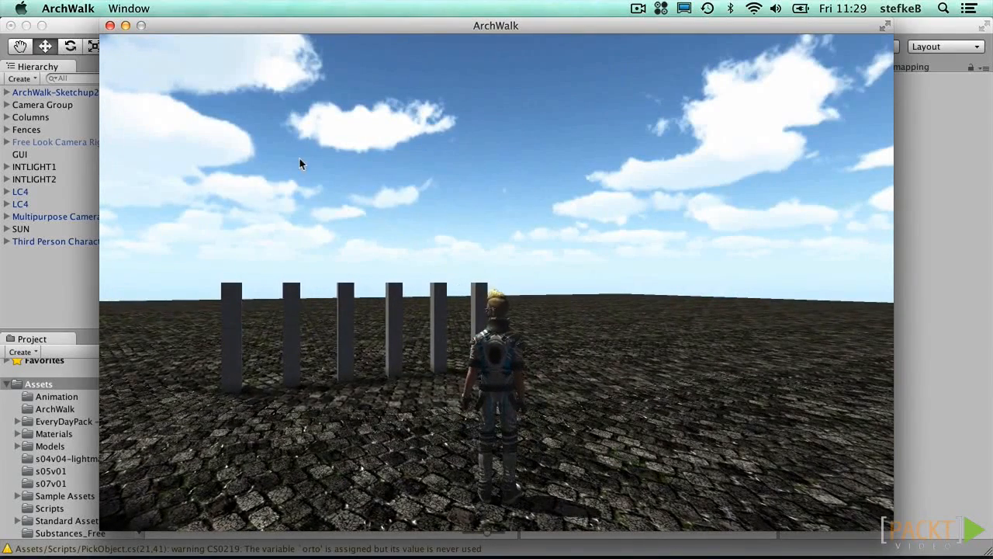
- Quit the running ArchWalk application
left_click(114, 8)
mouse_move(69, 8)
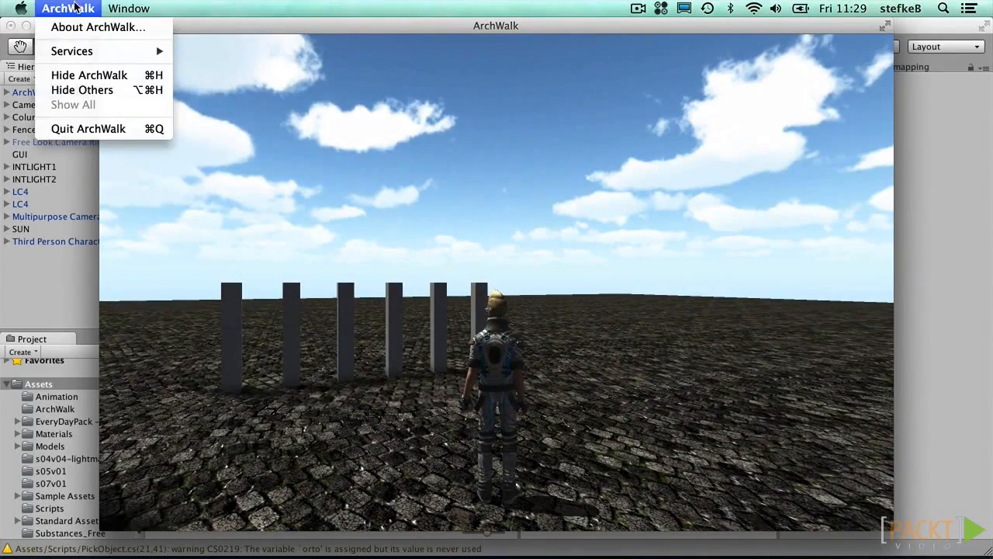
left_click(85, 128)
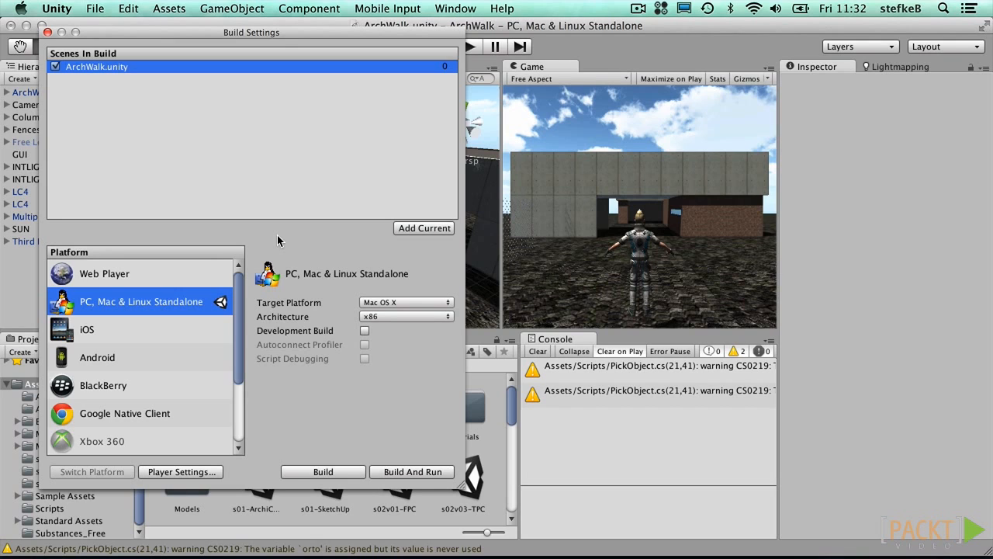
- Switch the project's build platform to Web Player
left_click(147, 277)
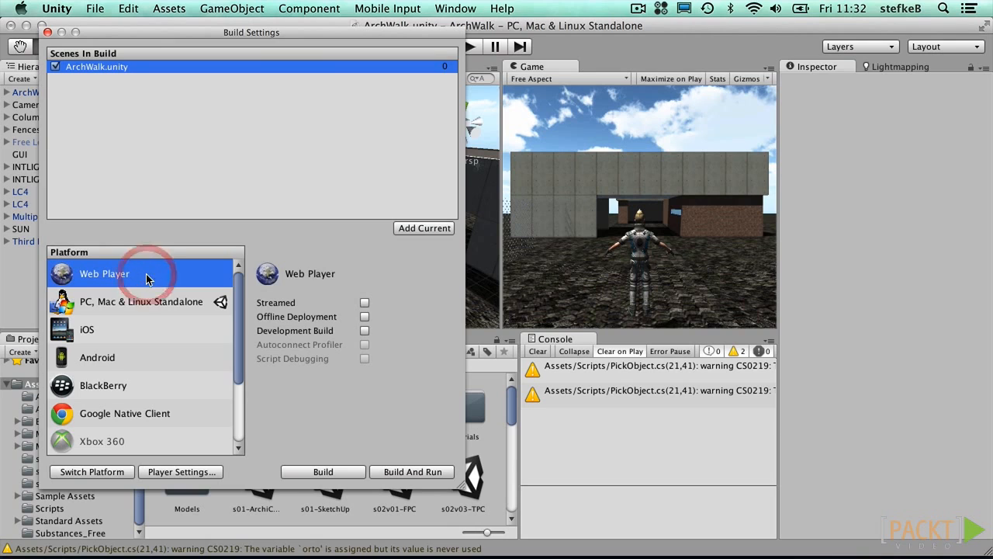
left_click(82, 472)
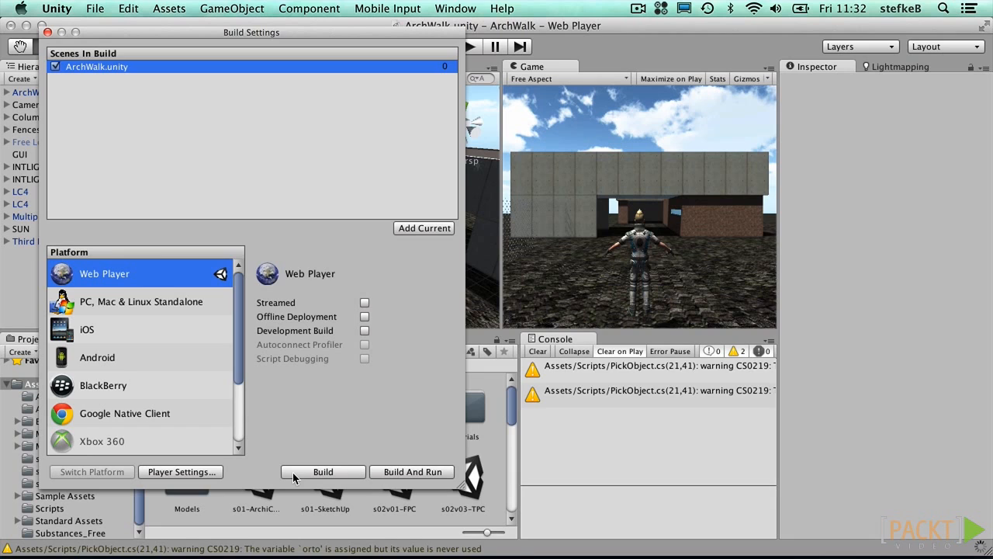
- Choose the Default WebPlayer template in the resolution and presentation settings of the Web Player
left_click(199, 475)
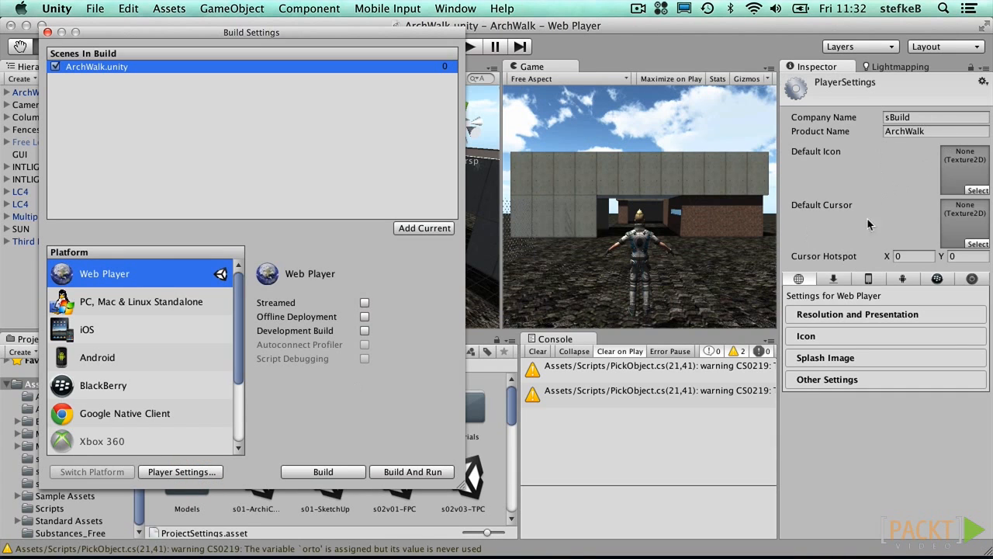
left_click(834, 314)
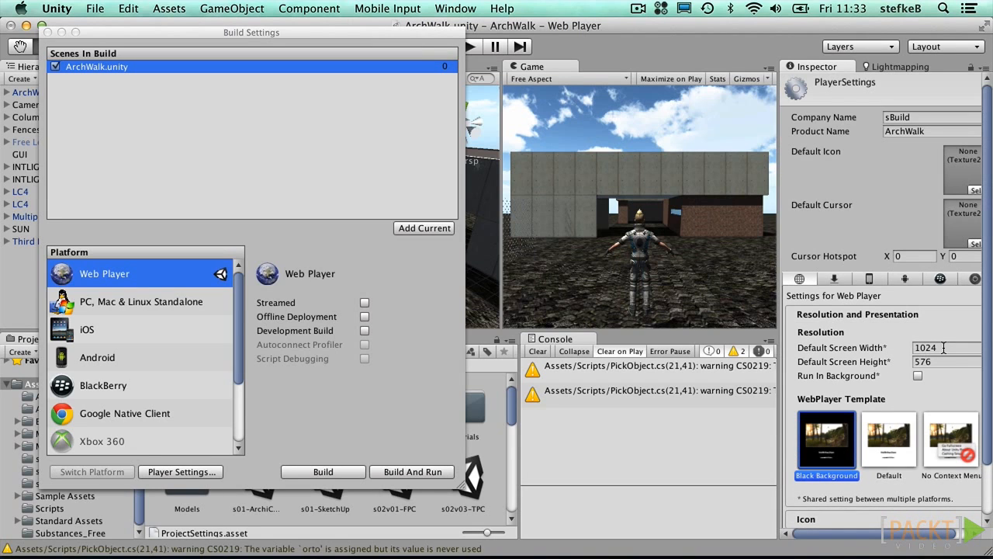
left_click(898, 436)
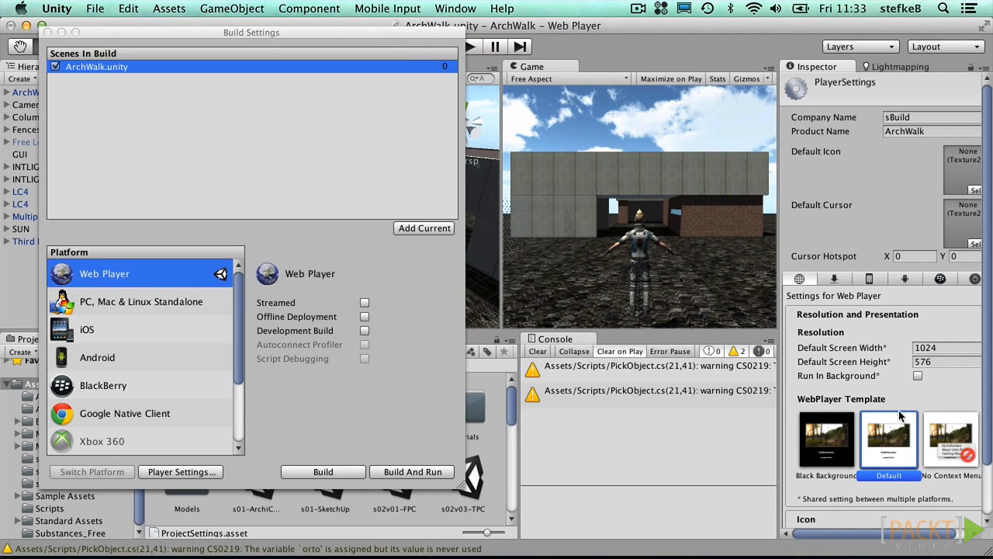
- Set the Web Player's default screen width to 960 and default screen height to 600
left_click(946, 346)
type("960")
key("Tab")
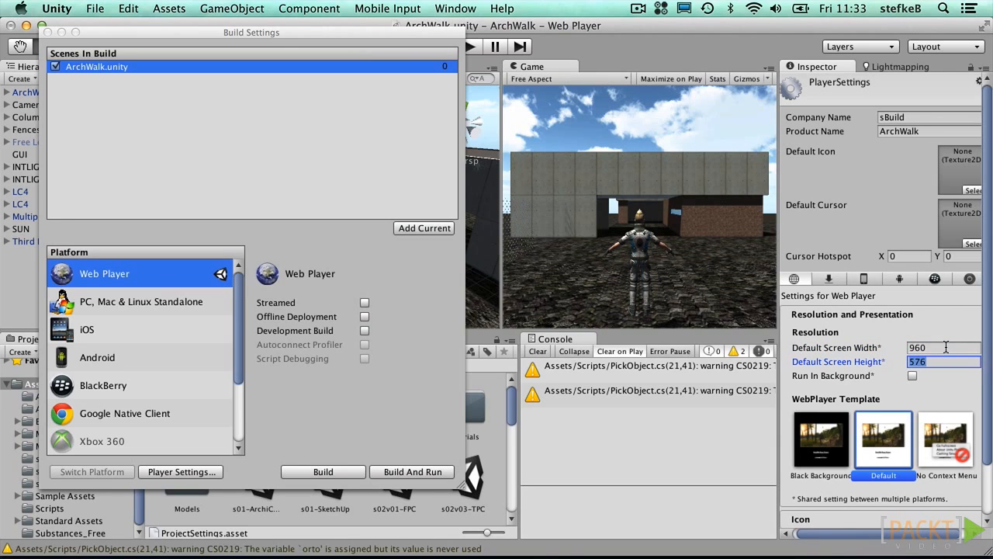
type("600")
key("Tab")
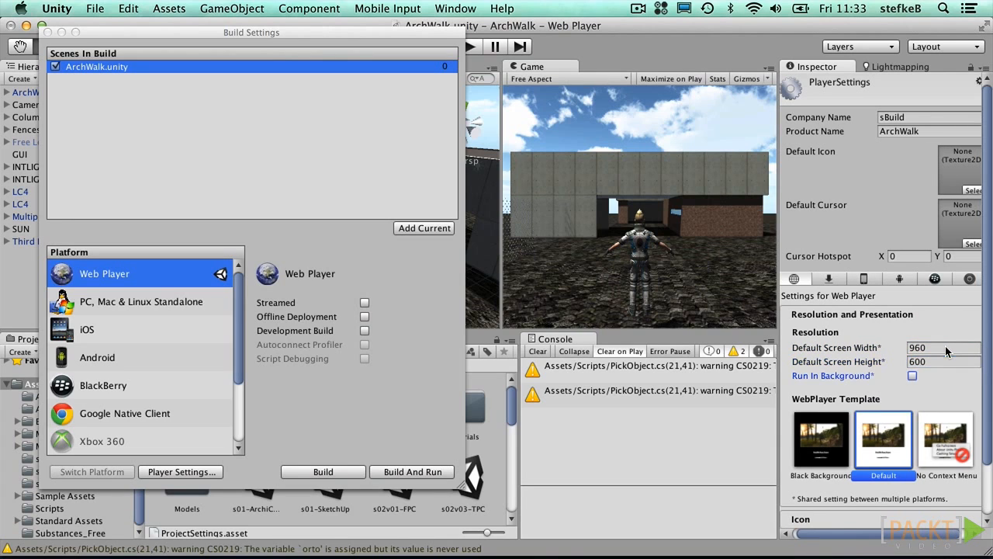
- Build the Web Player version and save it as ArchWalk-Web in the ArchWalk folder
scroll(845, 399, "down", 3)
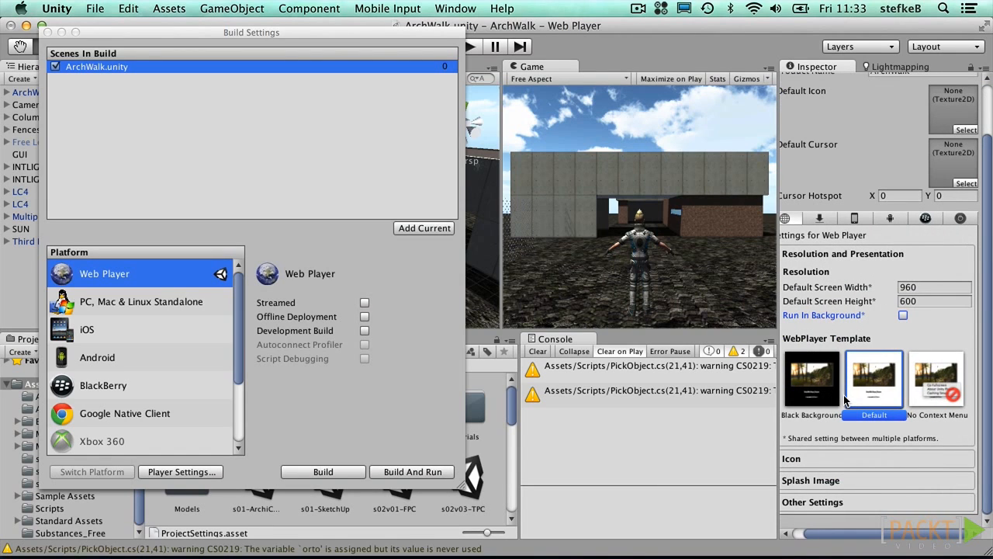
left_click(323, 472)
type("ArchWalk-Web")
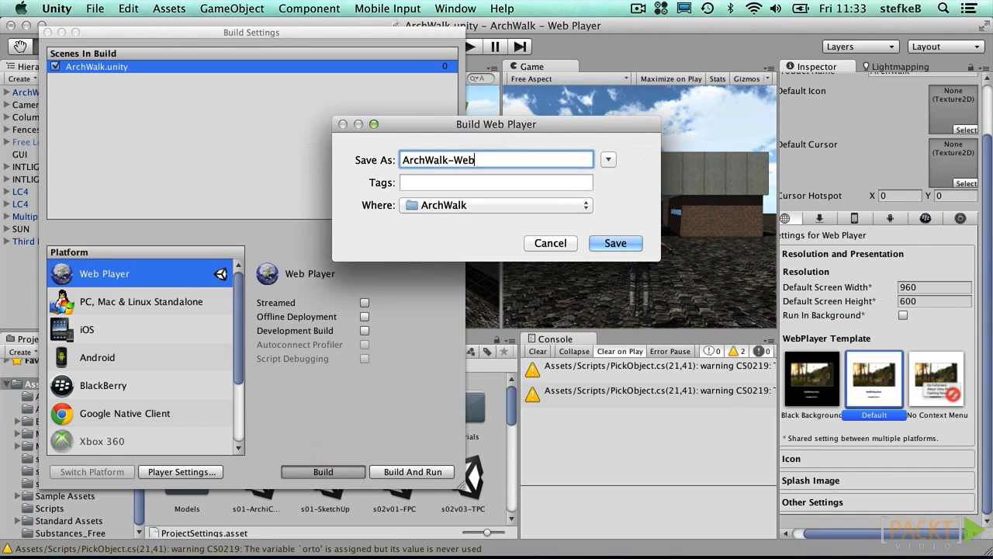
left_click(616, 243)
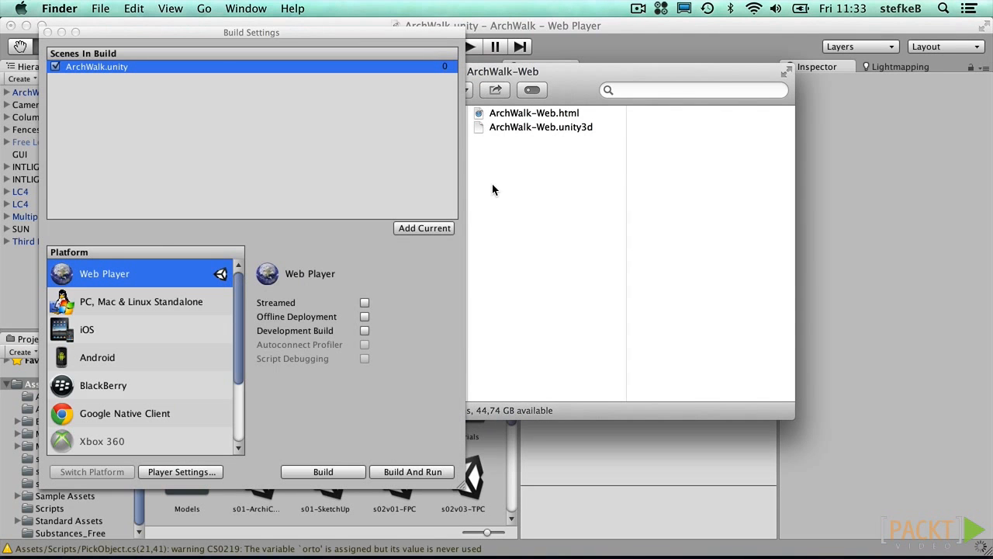
- Close the build settings and inspect the generated ArchWalk-Web.html and ArchWalk-Web.unity3d files in Finder
left_click(47, 32)
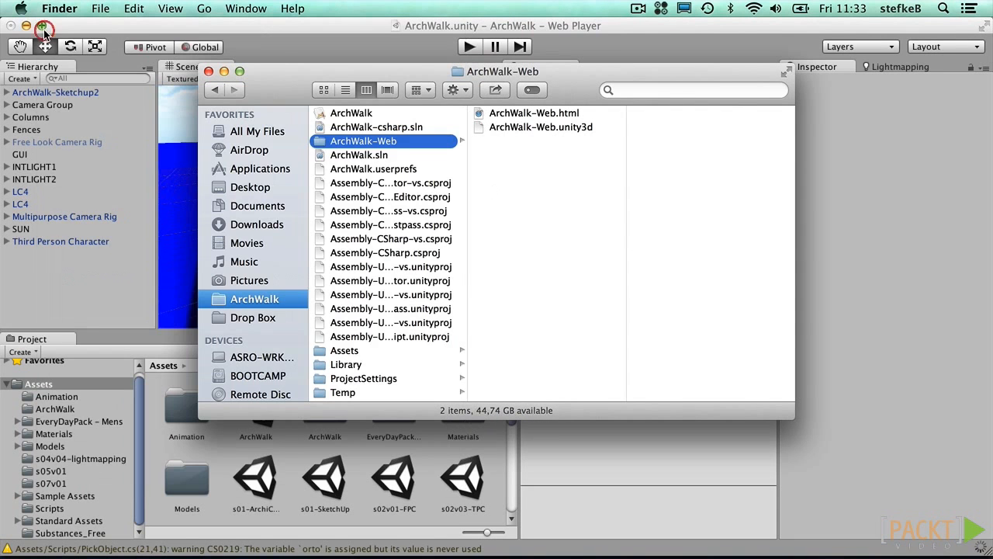
left_click(546, 115)
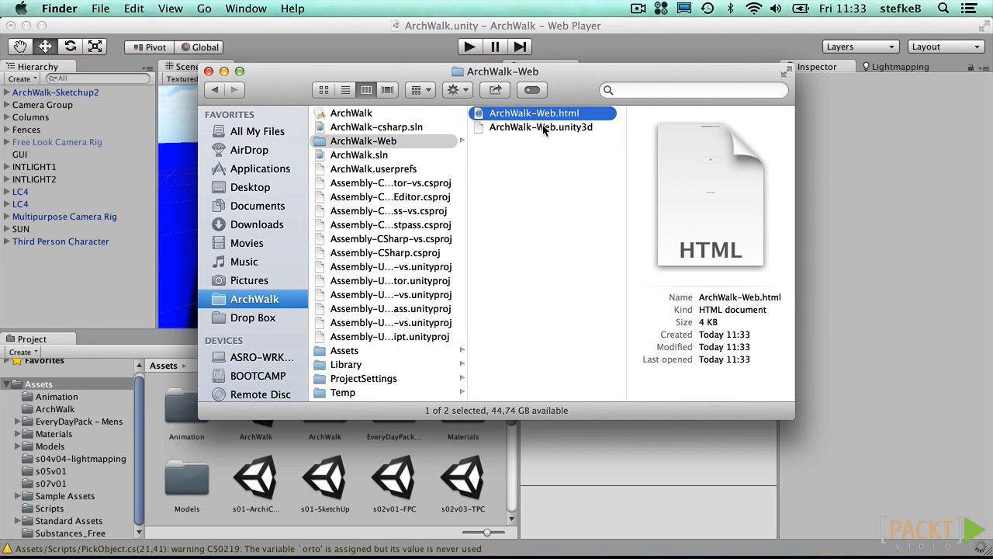
left_click(544, 128)
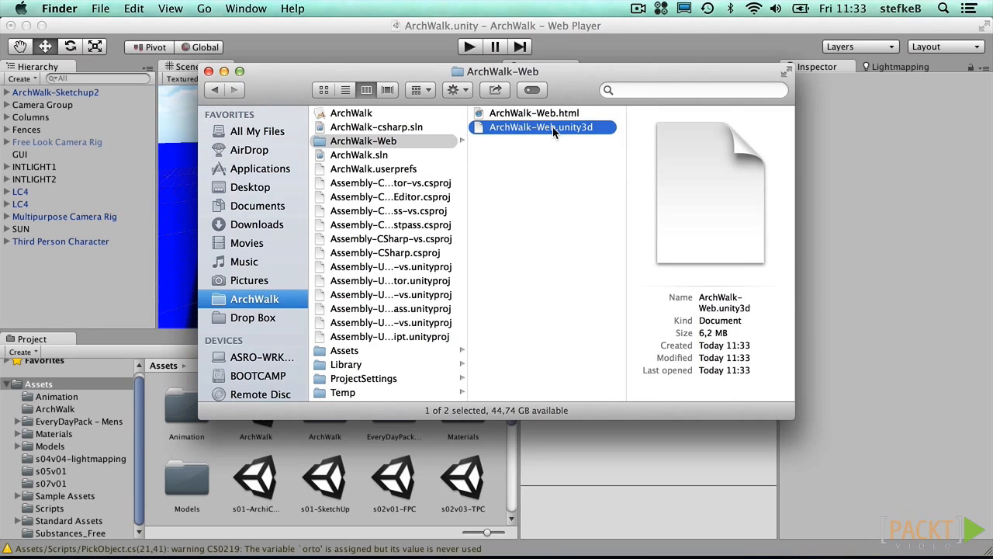
- Open ArchWalk-Web.html in Safari, trusting the Unity Player plug-in, and enlarge the browser window to show the whole player
left_click(531, 116)
double_click(529, 115)
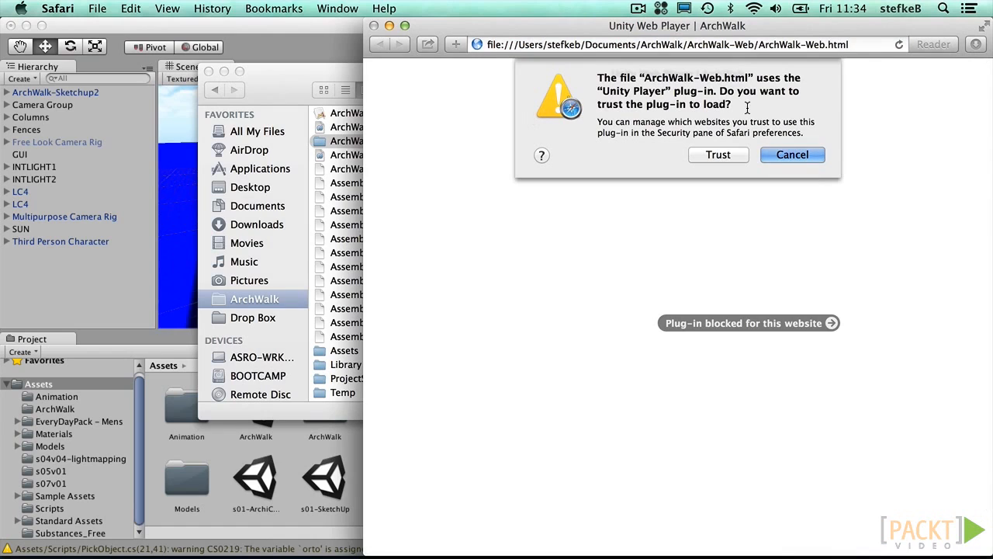
left_click(732, 154)
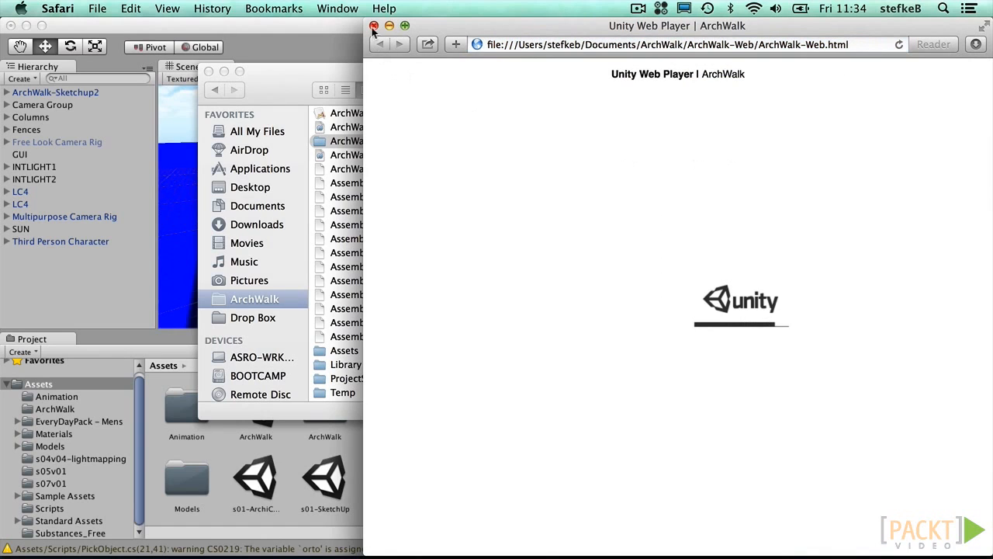
left_click(404, 27)
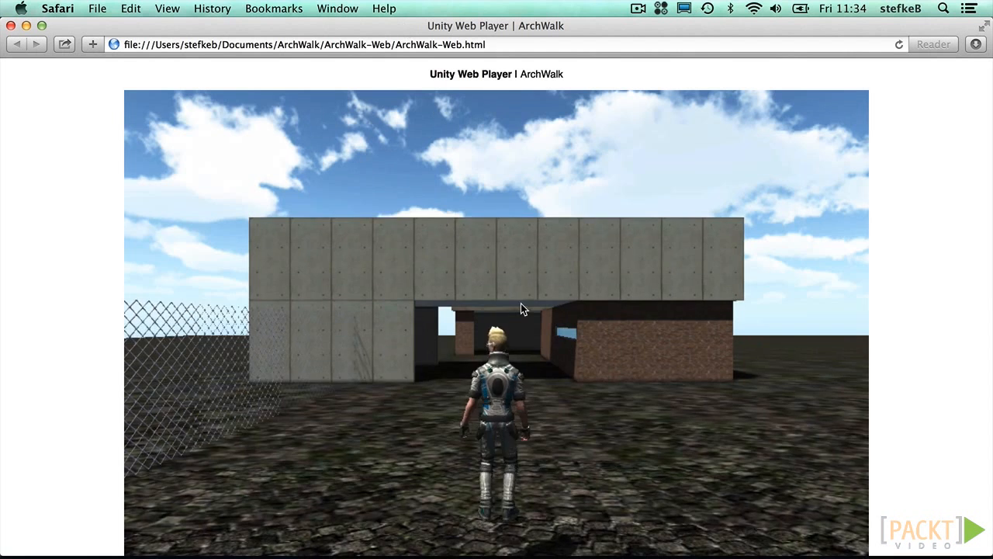
scroll(560, 313, "down", 2)
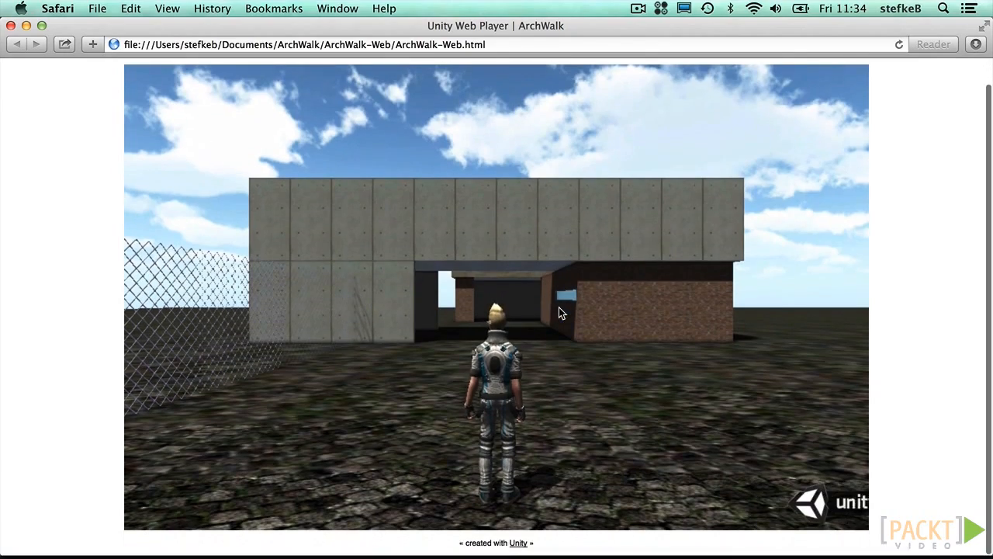
- Walk the character up to and under the building in the web player, and close the browser window
key("w")
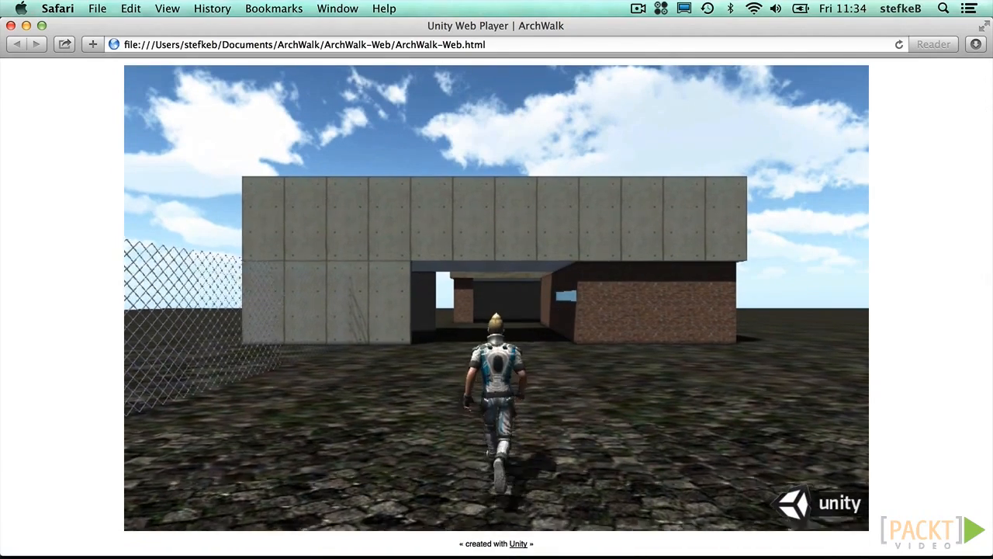
key("w")
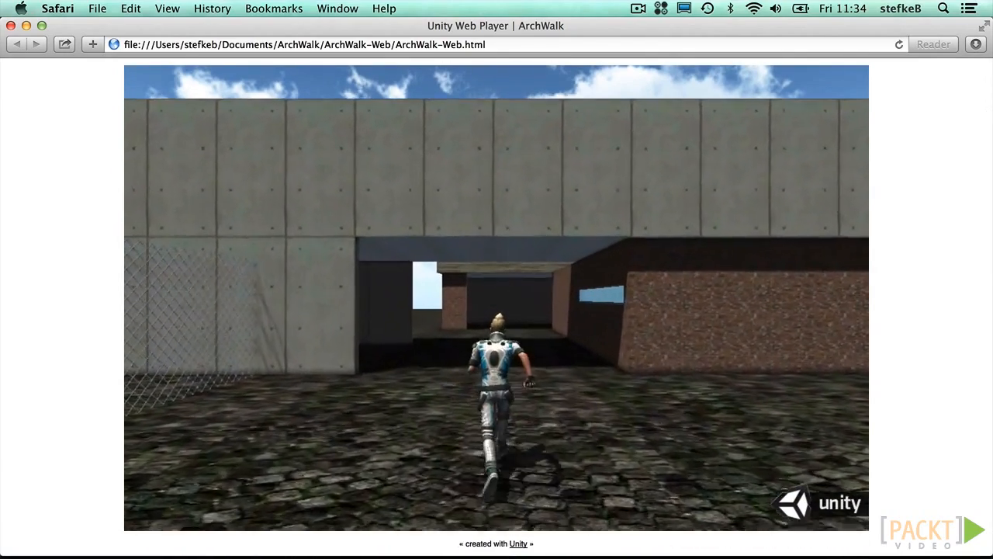
key("d")
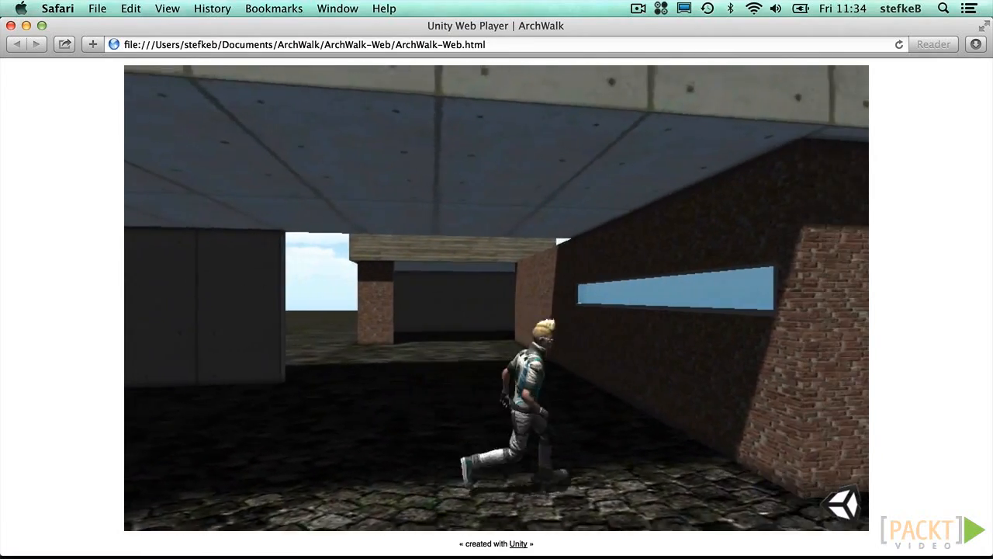
key("a")
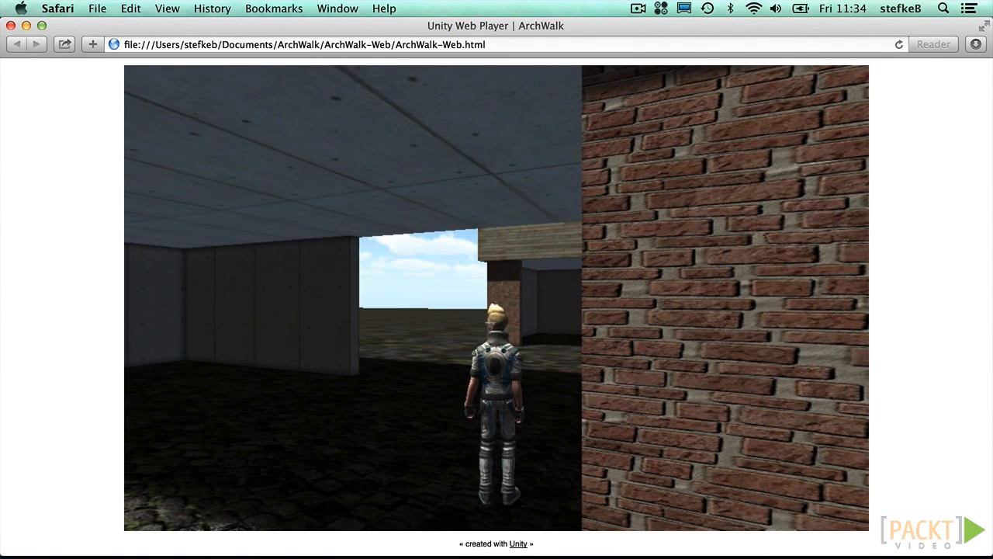
left_click(11, 26)
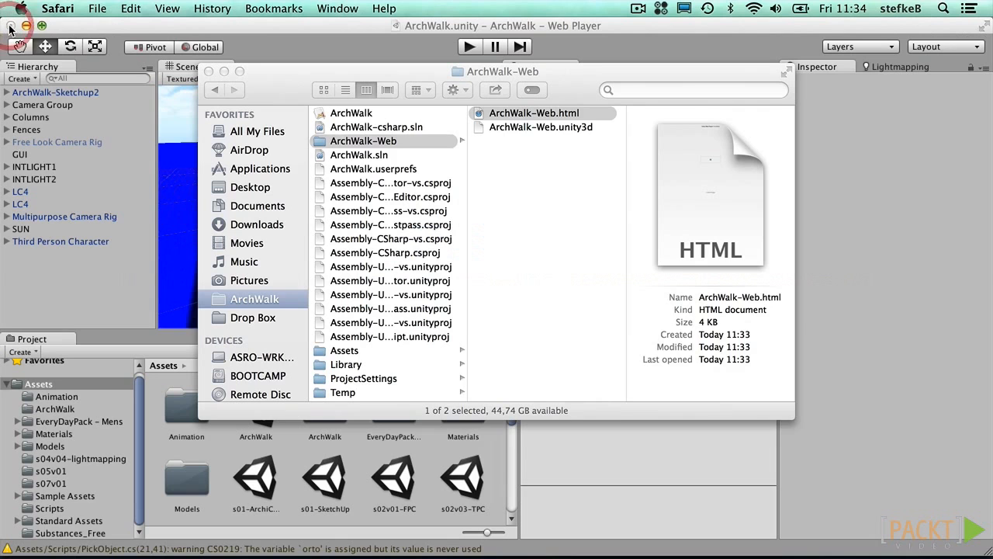
- Enable Offline Deployment for the Web Player in Unity's build settings and rebuild the project as ArchWalk-Web
left_click(543, 228)
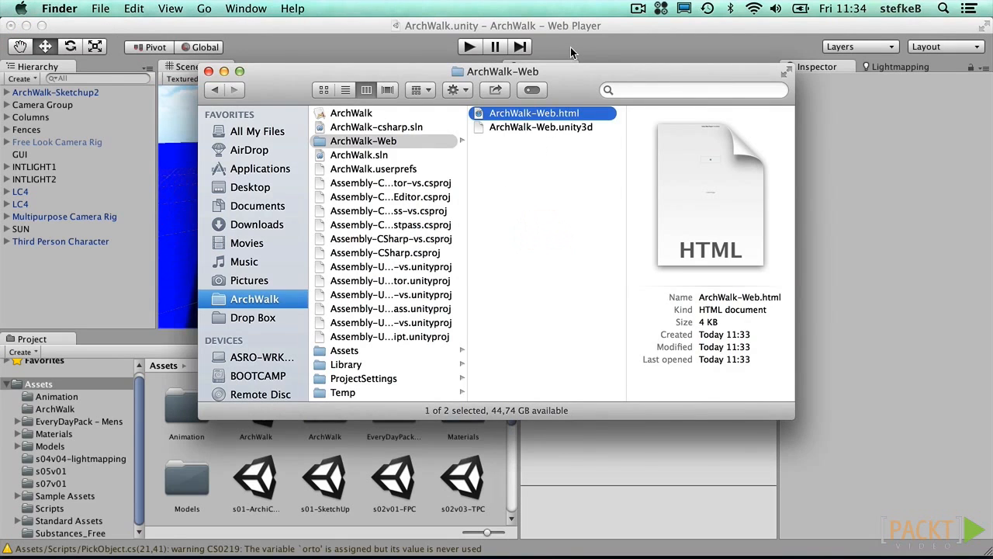
left_click(570, 47)
key("shift+super+b")
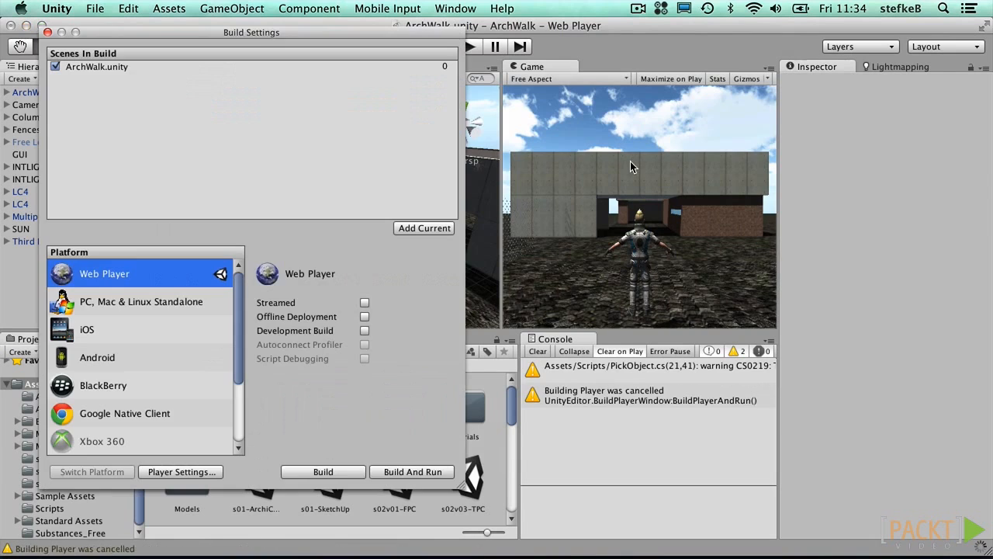
left_click(364, 317)
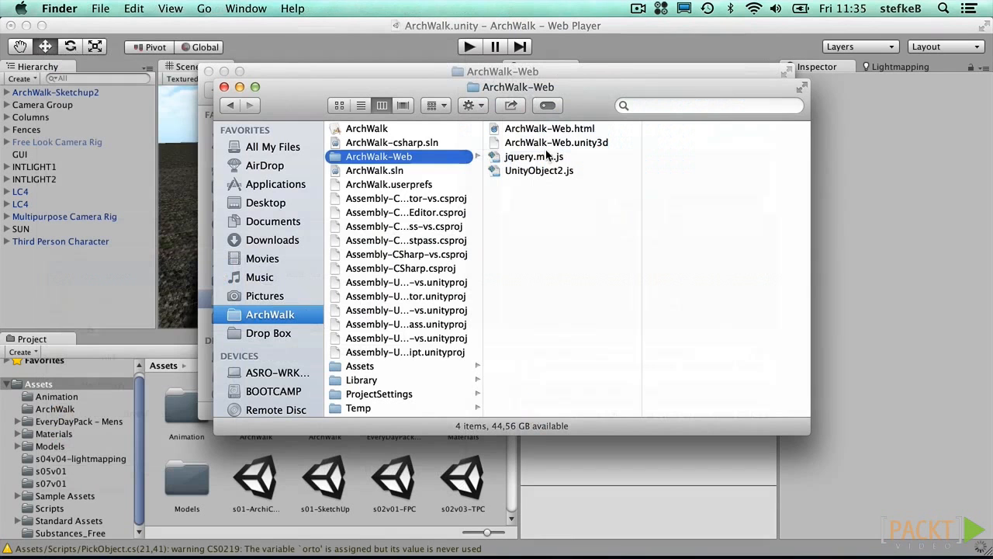
- Inspect the jquery.min.js and UnityObject2.js files in the rebuilt ArchWalk-Web folder
left_click(547, 155)
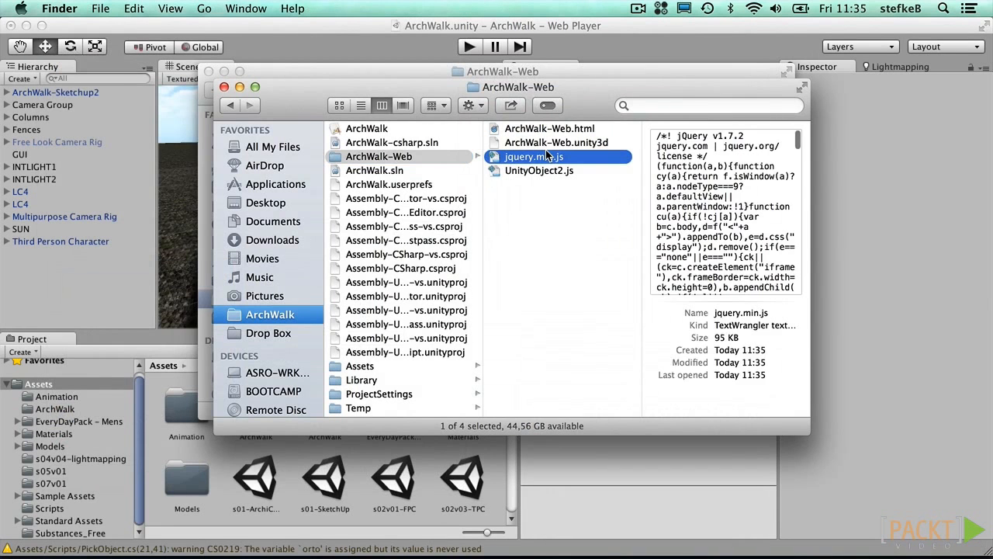
key("Down")
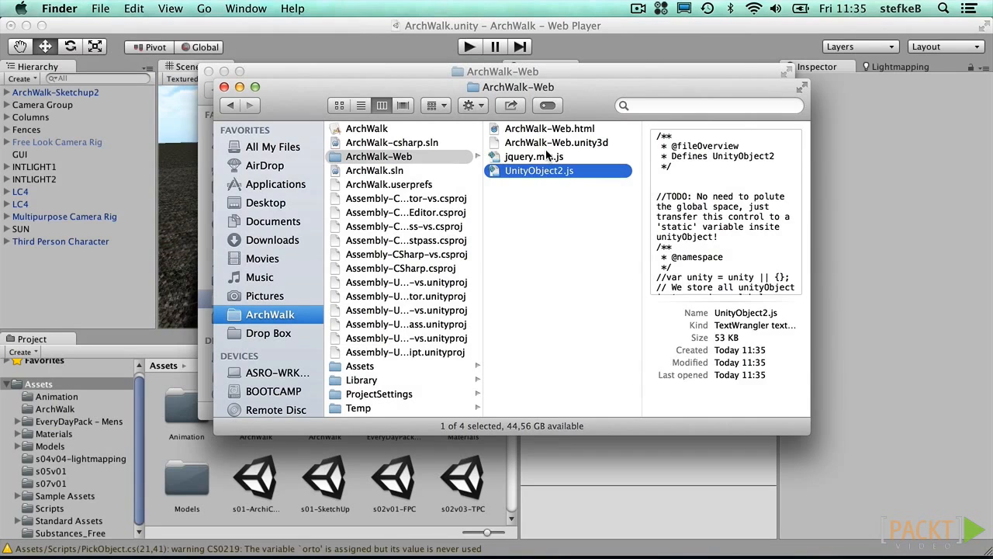
key("Up")
key("Up")
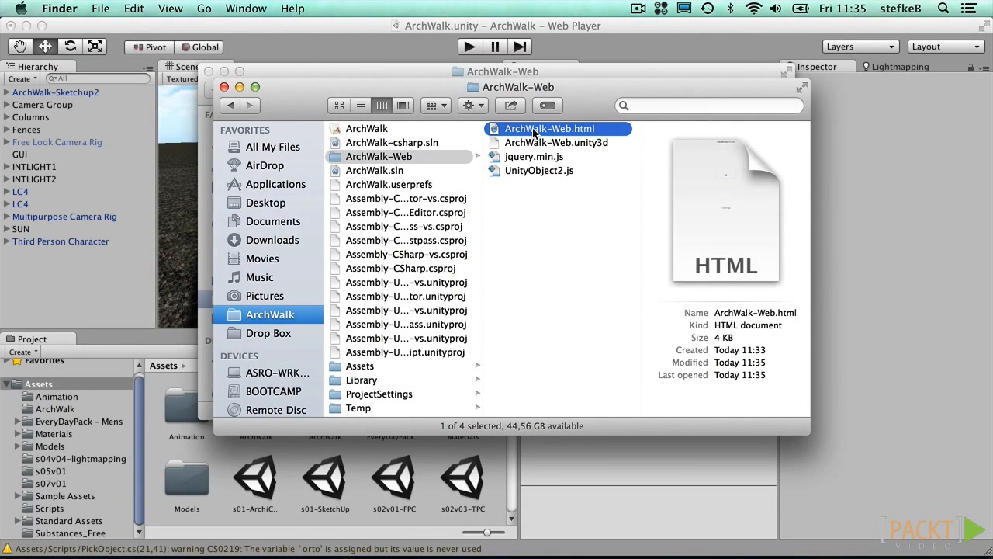
- Open ArchWalk-Web.html in TextWrangler and examine its source code down to the end
right_click(534, 133)
mouse_move(565, 150)
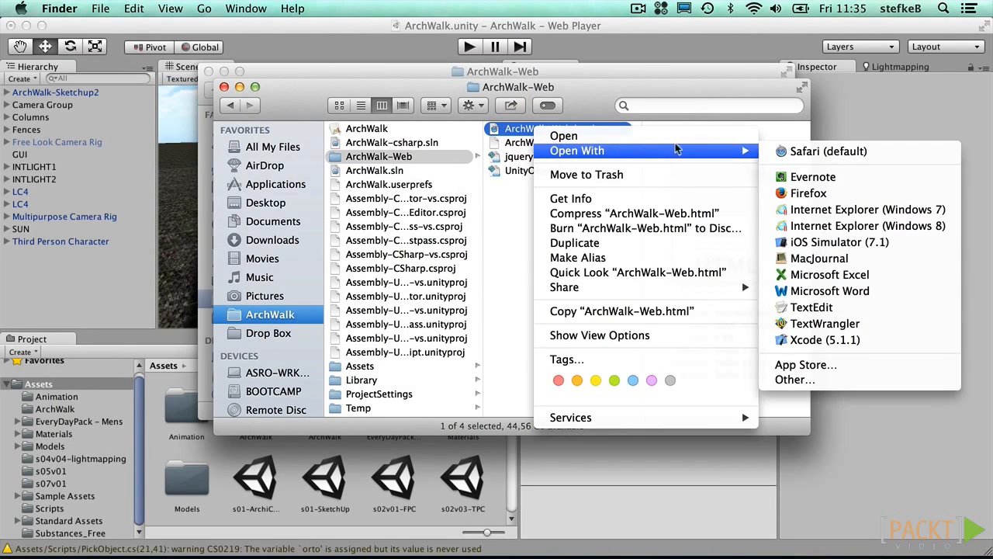
left_click(824, 323)
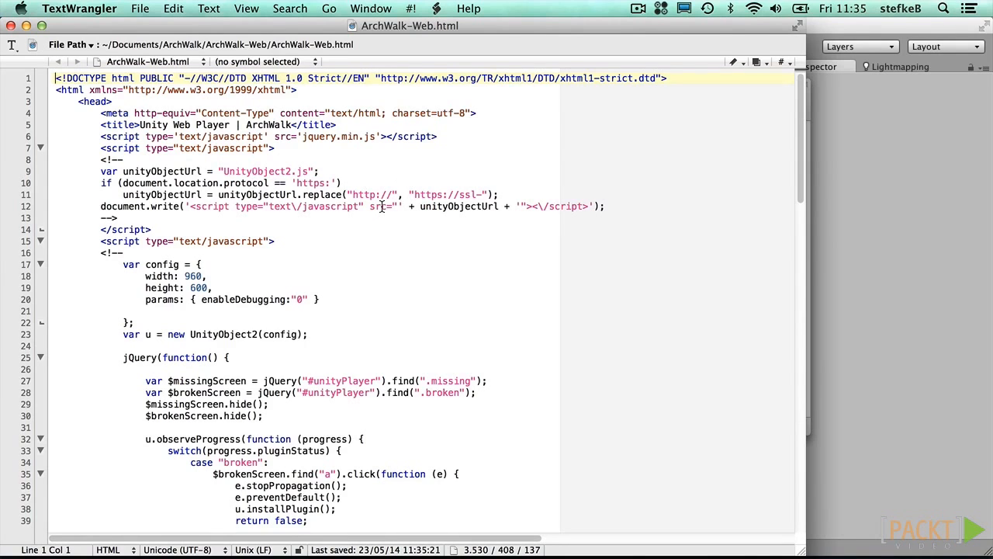
scroll(381, 205, "down", 6)
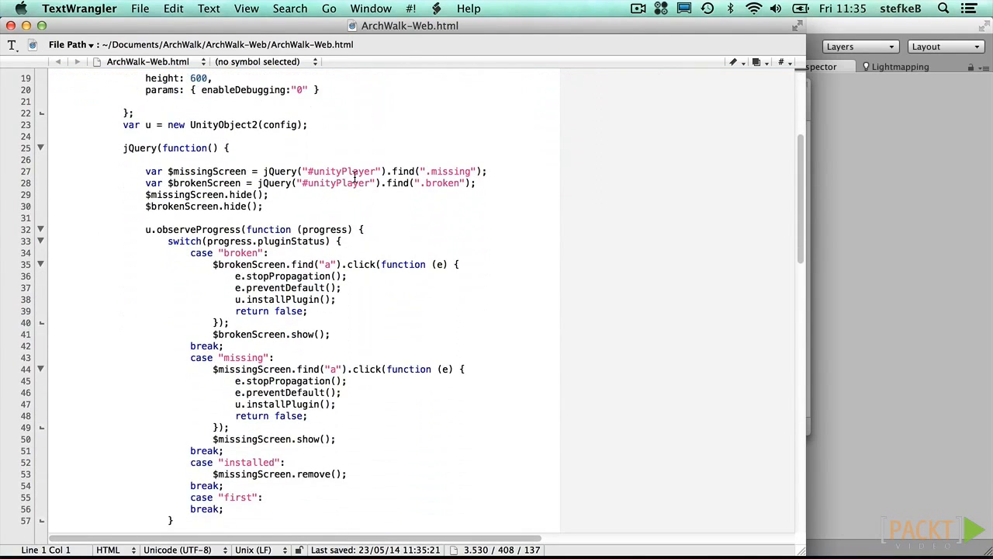
scroll(354, 177, "down", 18)
scroll(355, 177, "down", 11)
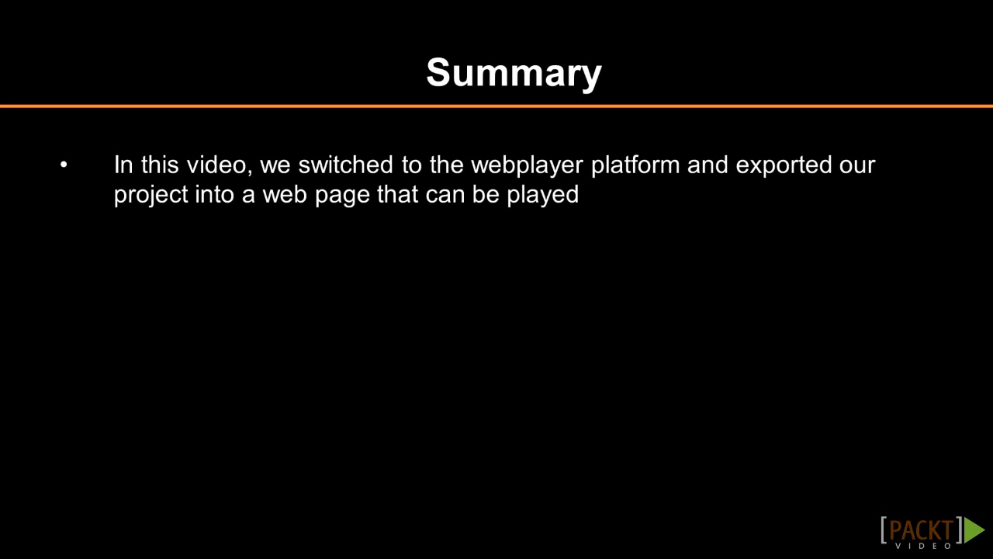
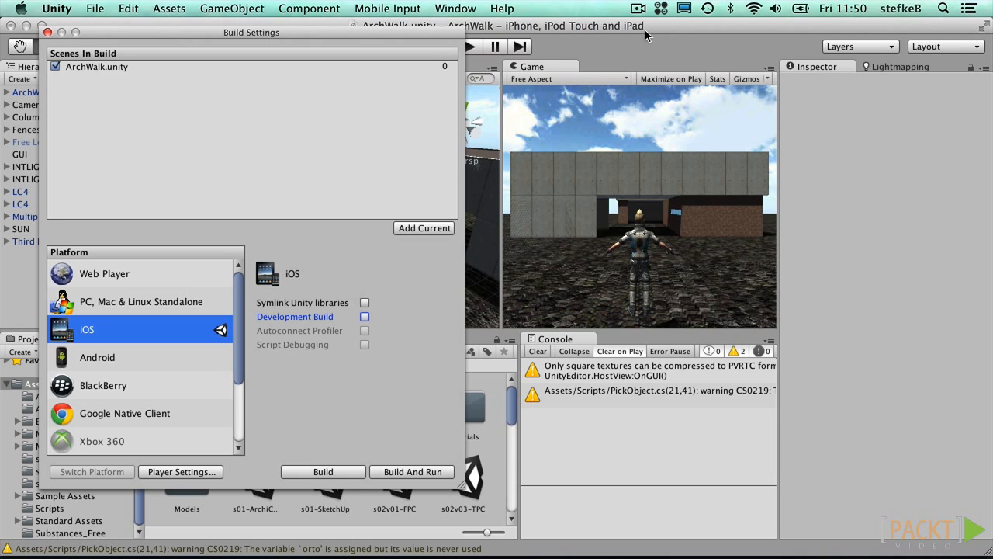
- Preview the game view at the iPhone 4 Wide (960x640) resolution with iOS as the build platform
left_click(581, 79)
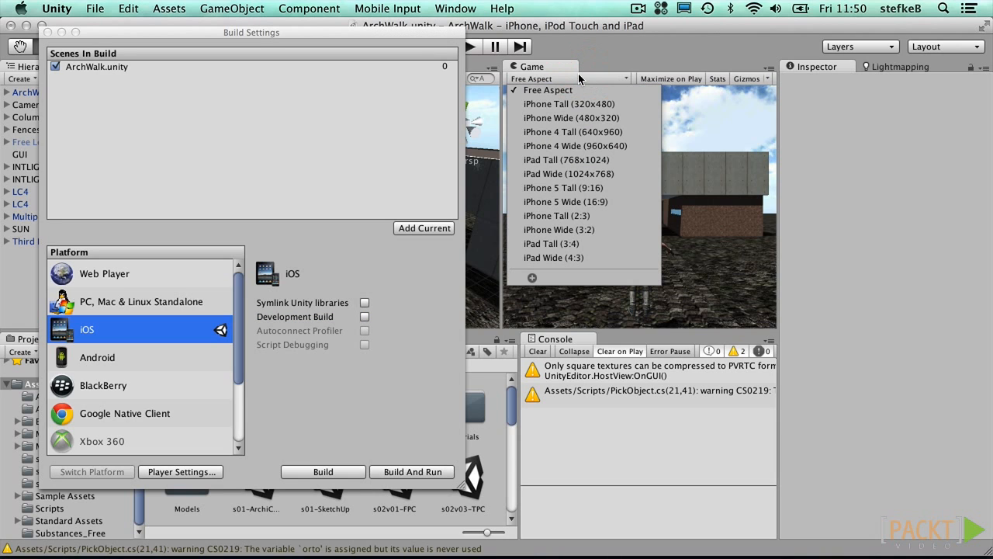
left_click(584, 147)
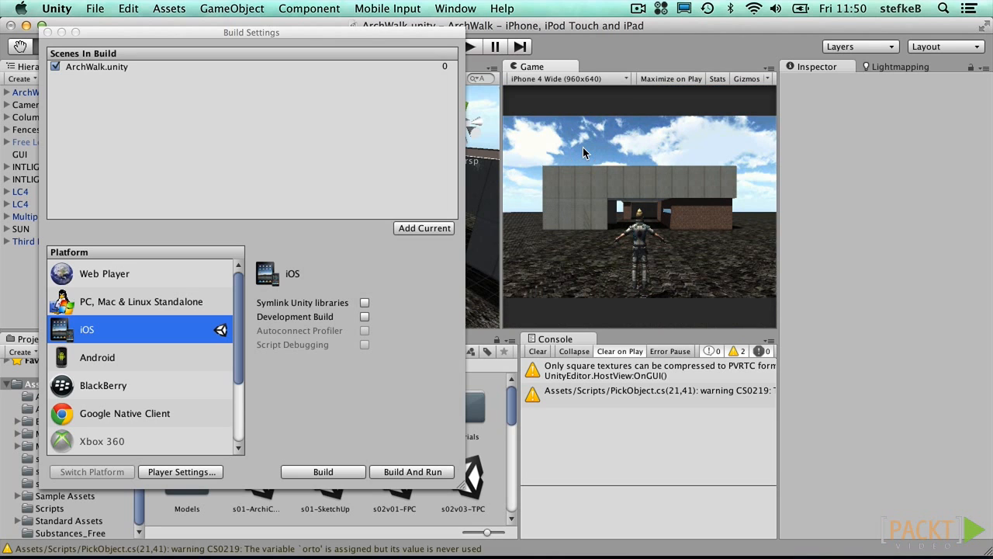
left_click(305, 408)
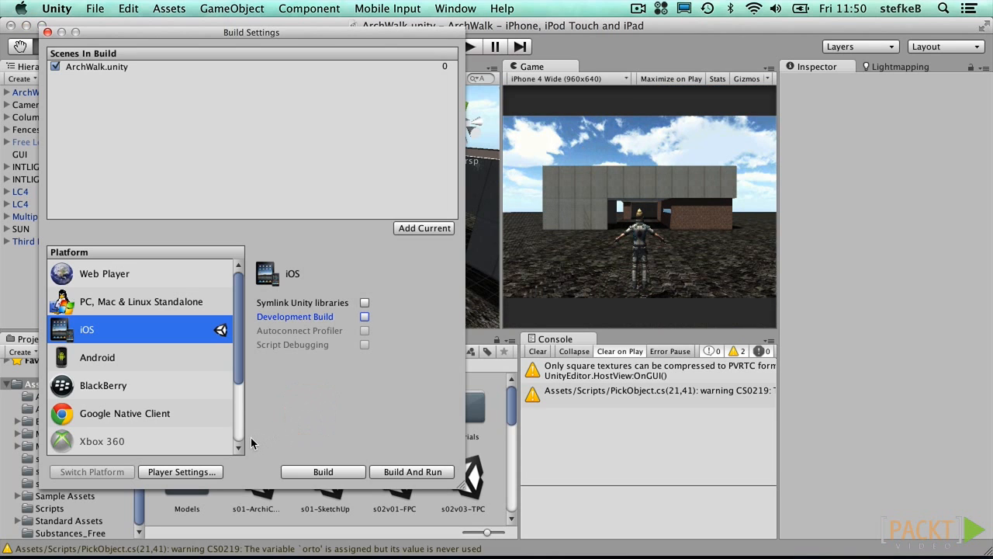
- Open the iOS player settings and check the company name and product name
left_click(176, 473)
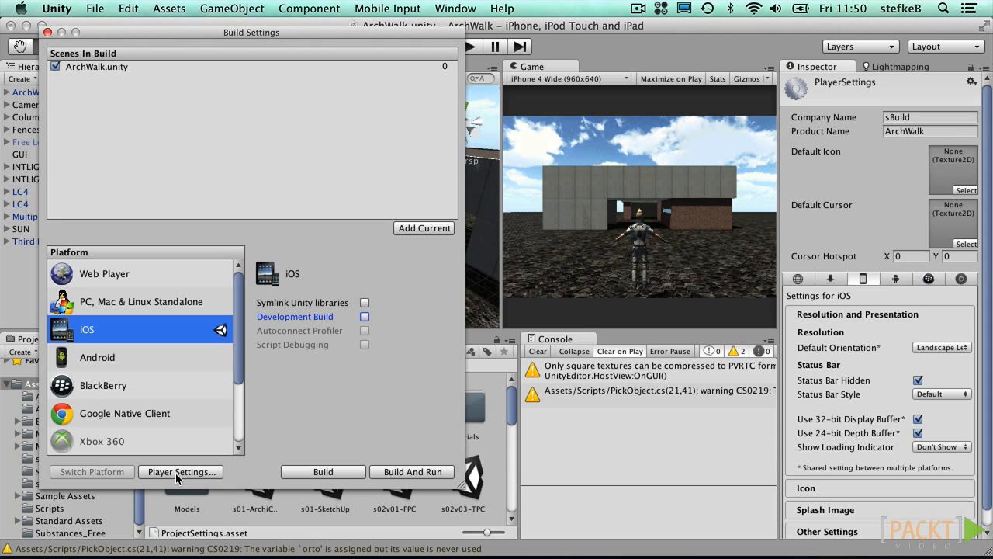
left_click(916, 115)
left_click(915, 115)
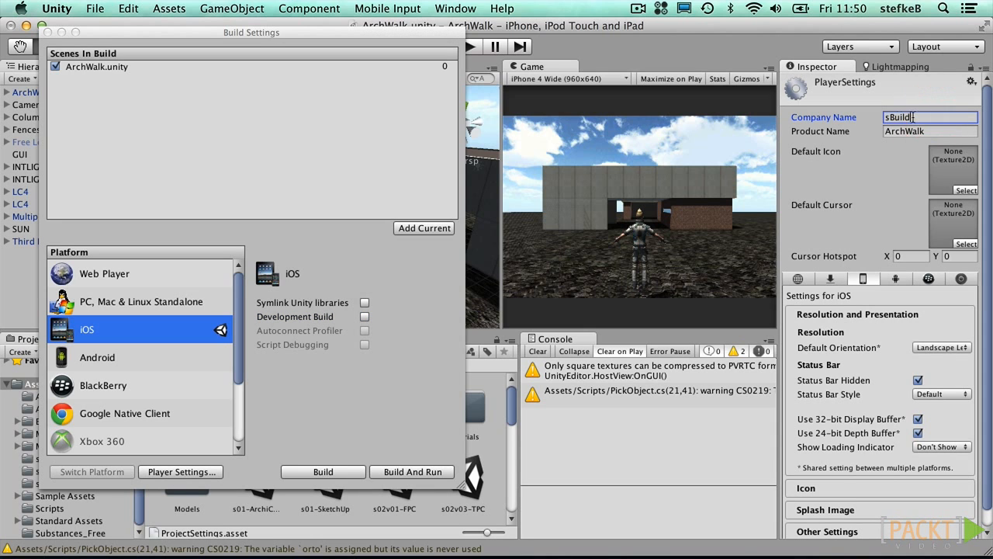
left_click(940, 131)
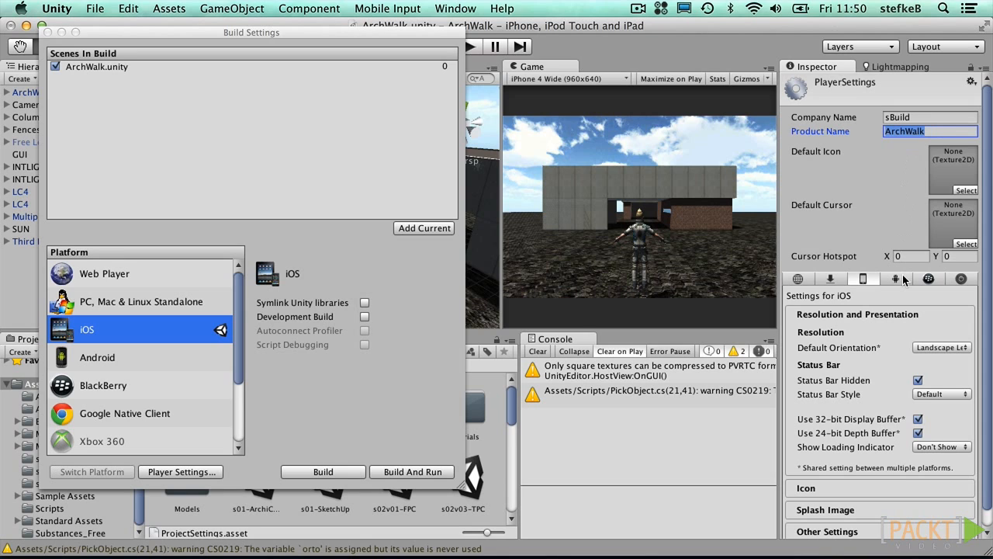
- Set the iOS default orientation to Auto Rotation with Portrait and Portrait Upside Down disallowed, and show the Splash Image settings
left_click(942, 347)
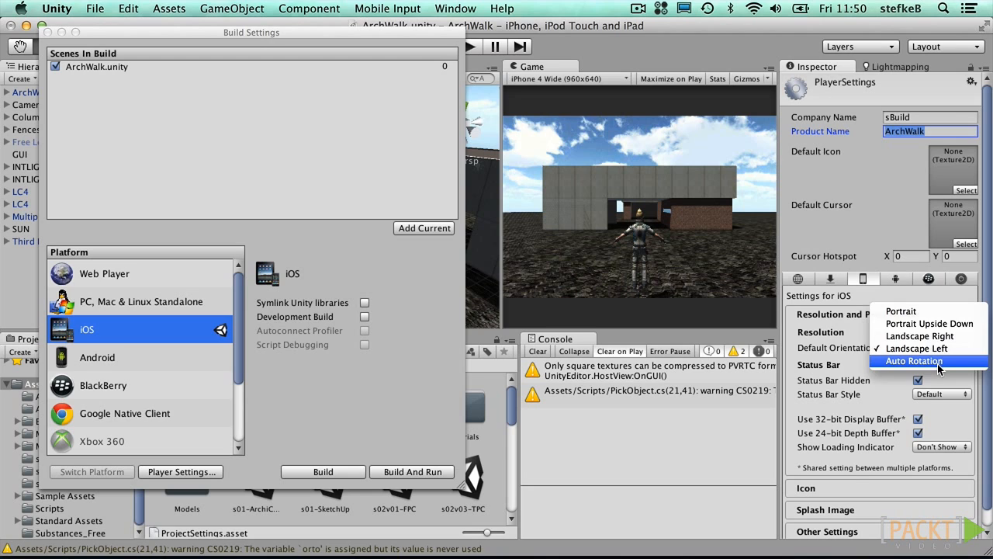
left_click(938, 363)
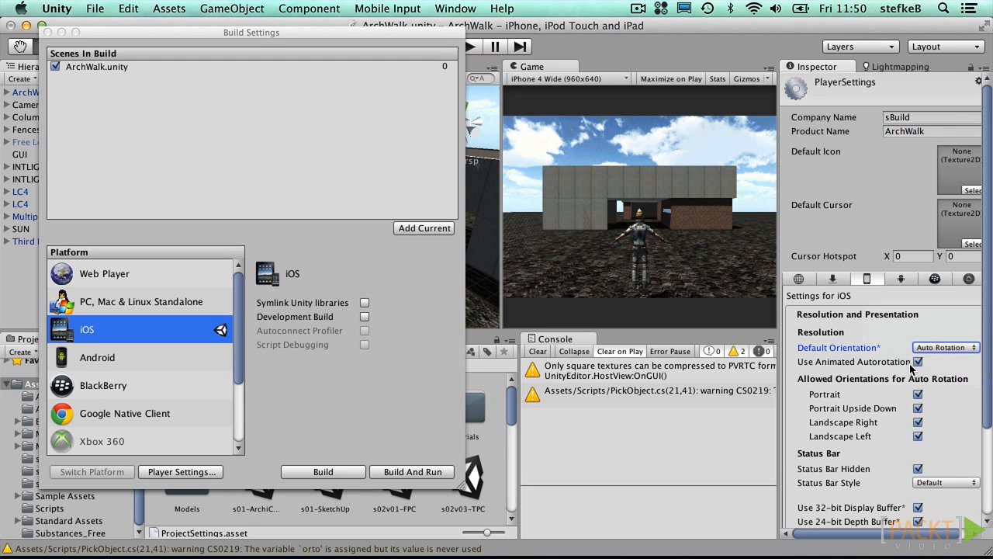
left_click(918, 394)
left_click(918, 408)
scroll(866, 444, "down", 3)
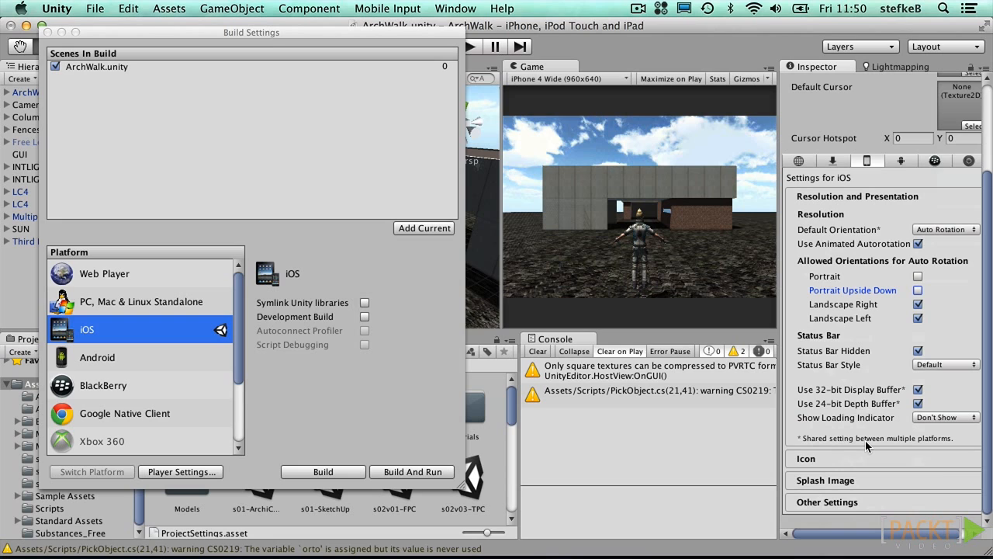
left_click(836, 479)
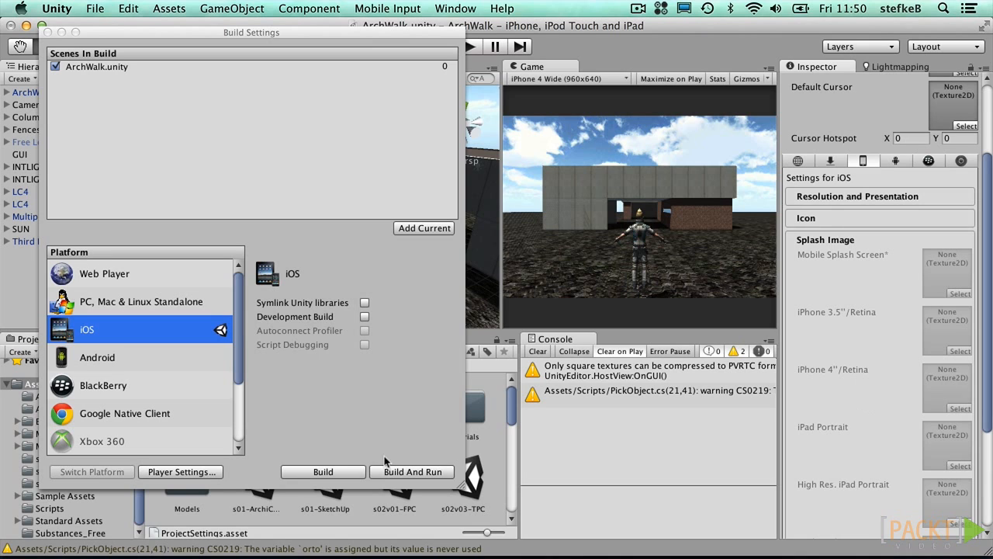
- Build the iOS version and save it as ArchWalk-iOS in the ArchWalk folder
left_click(333, 424)
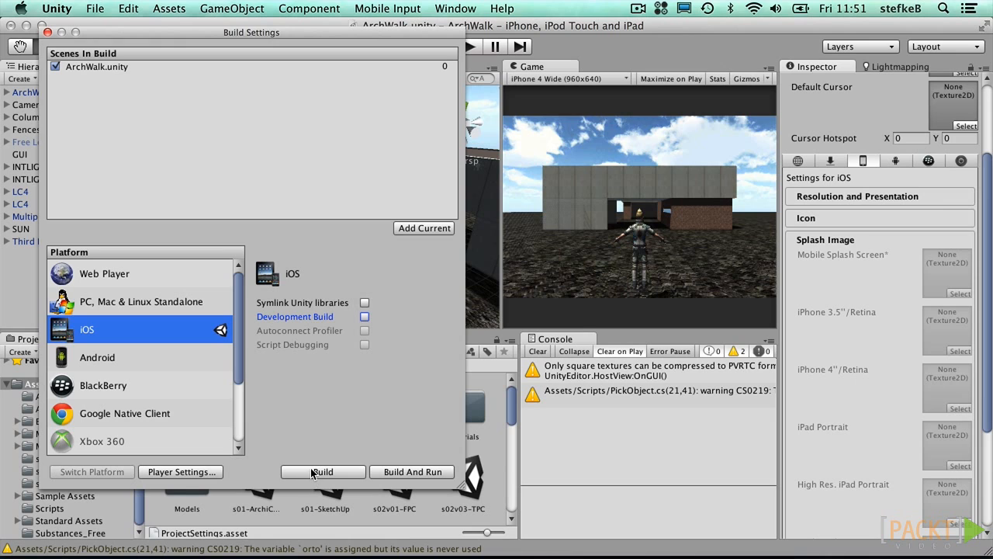
left_click(312, 474)
type("ArchWalk-iOS")
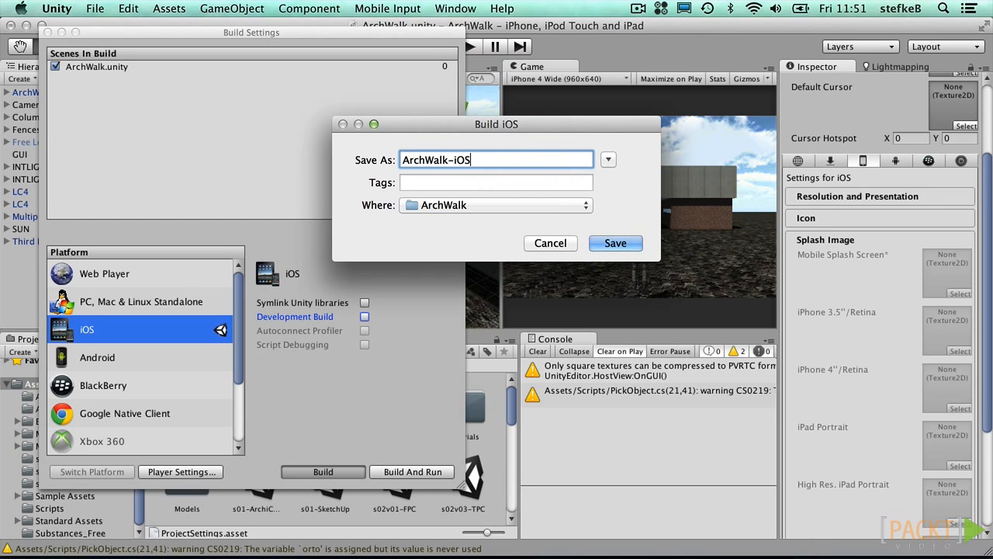
key("Return")
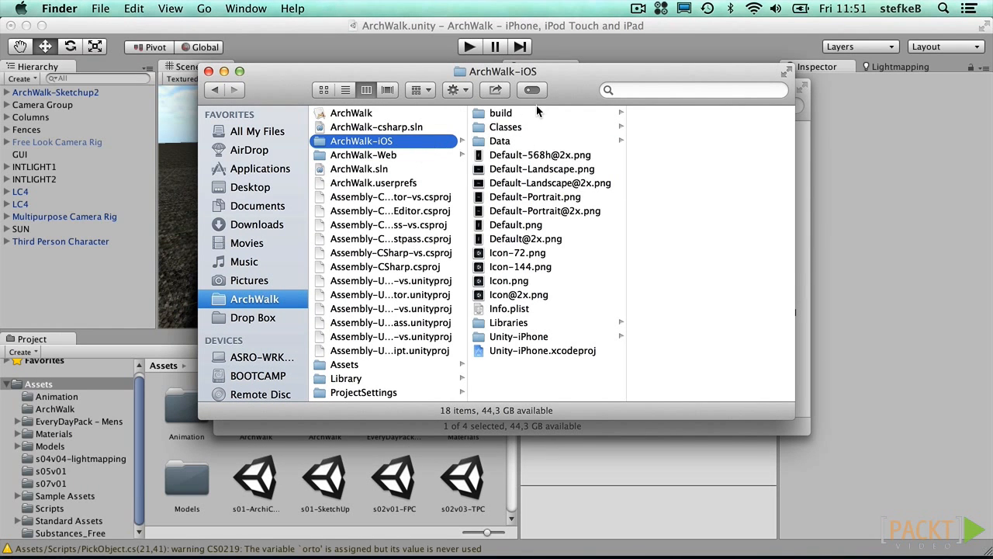
- Open the generated Unity-iPhone.xcodeproj from the ArchWalk-iOS folder in Xcode
left_click(523, 349)
left_click(523, 351)
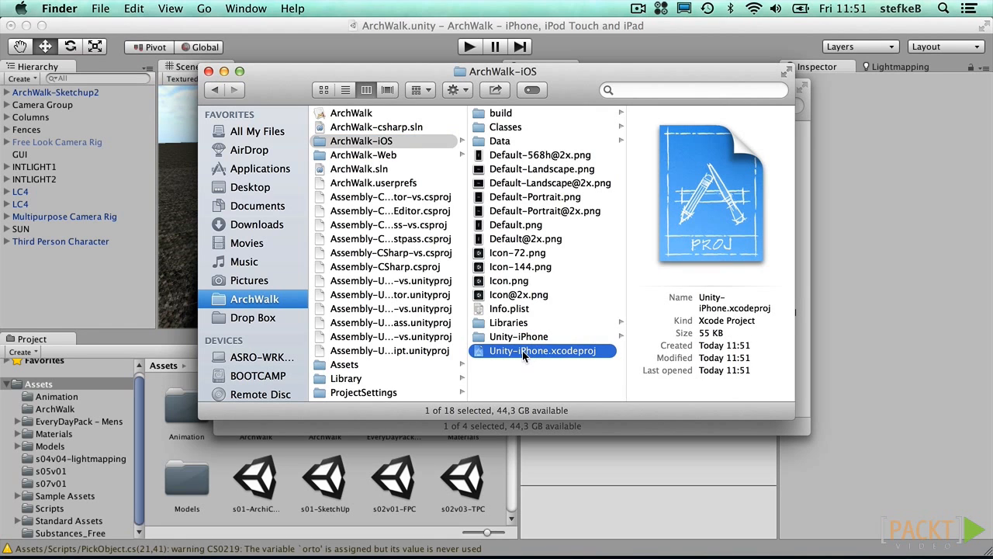
double_click(522, 351)
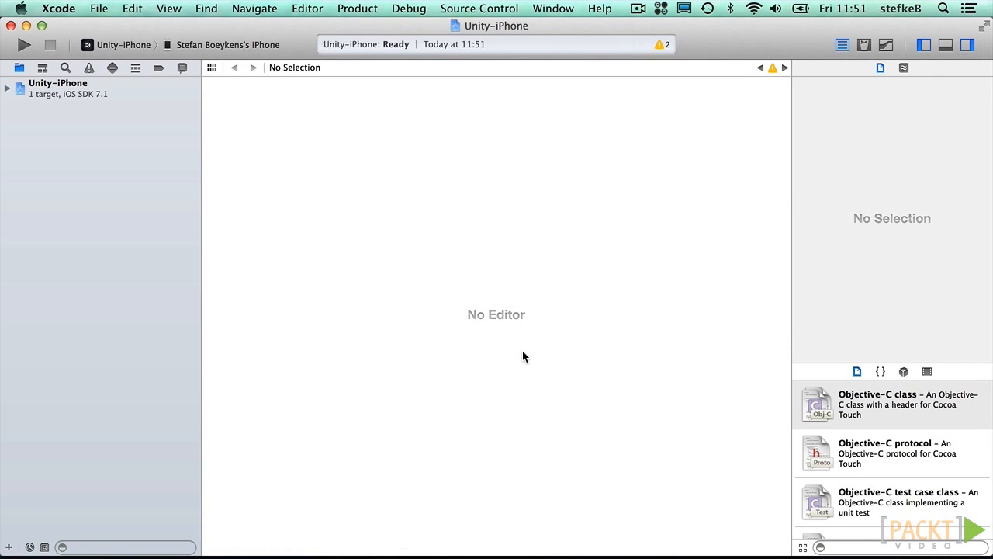
- Check the Unity-iPhone project's general identity settings and the connected iPhone's provisioning profiles in the Organizer
left_click(7, 89)
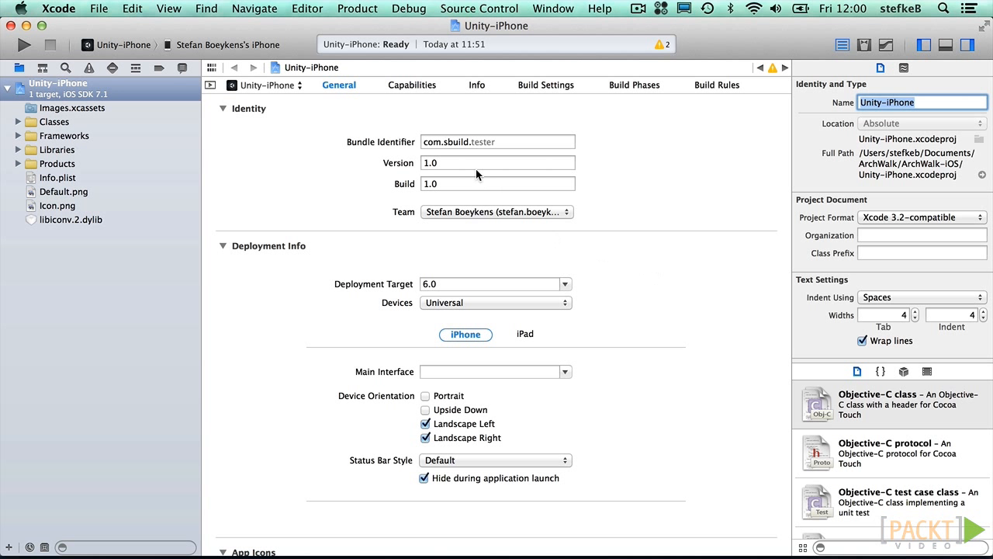
left_click(506, 143)
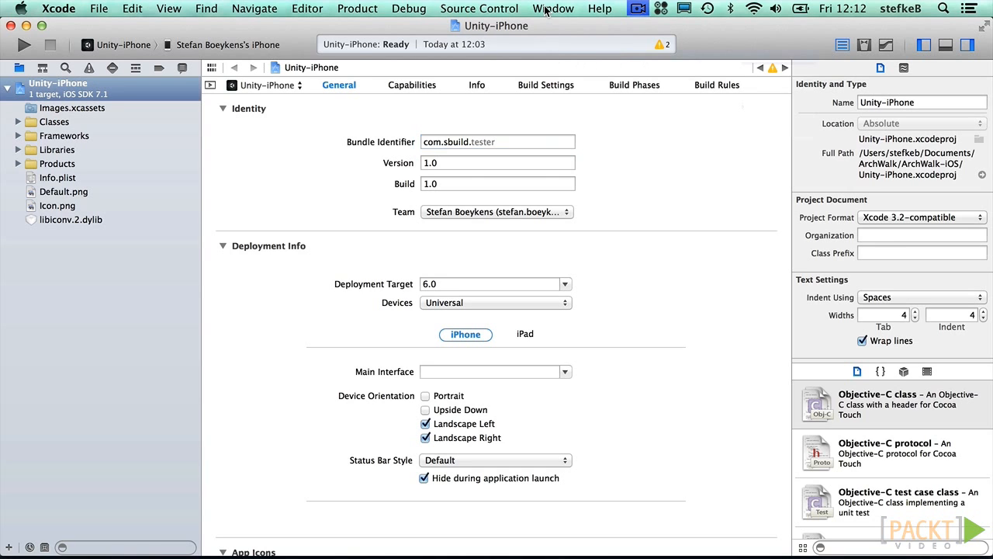
left_click(546, 8)
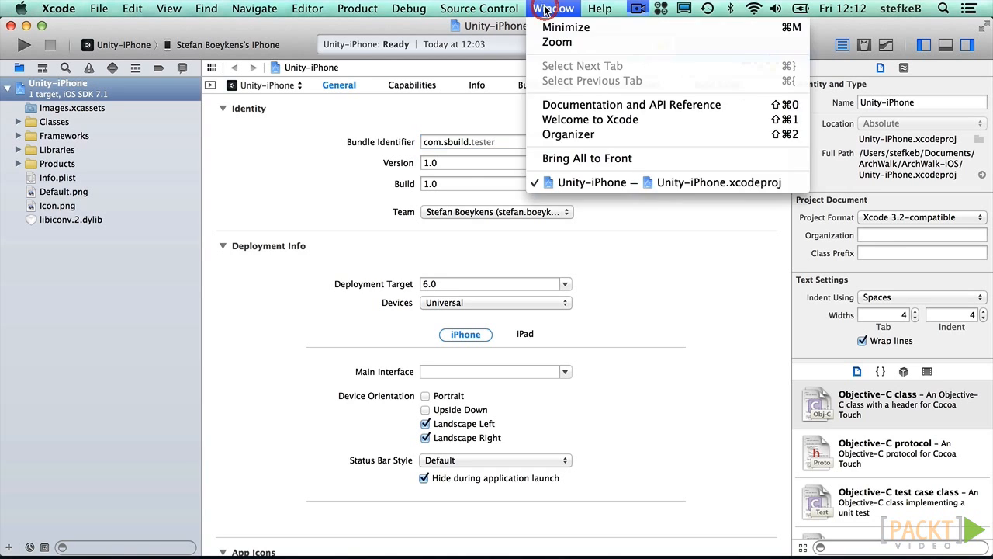
left_click(564, 134)
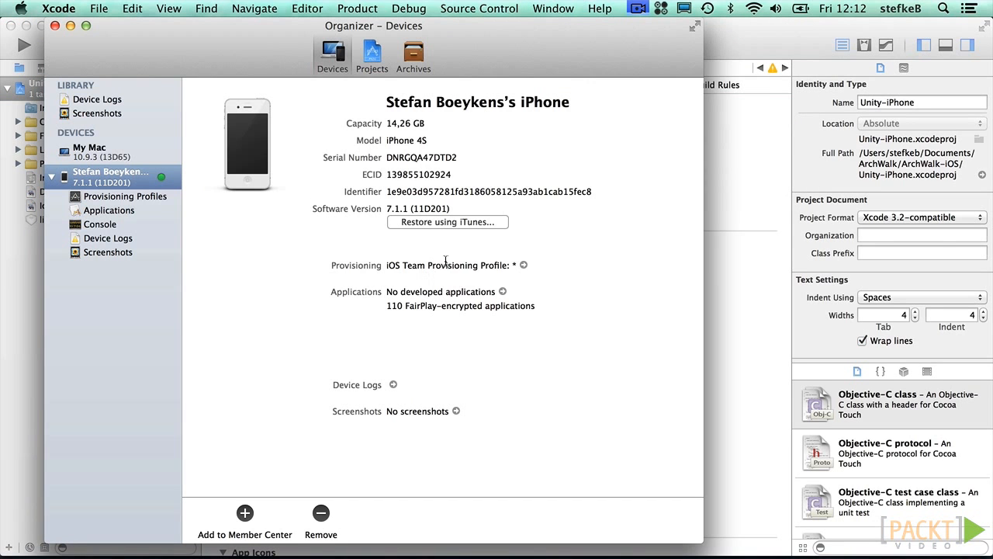
left_click(157, 200)
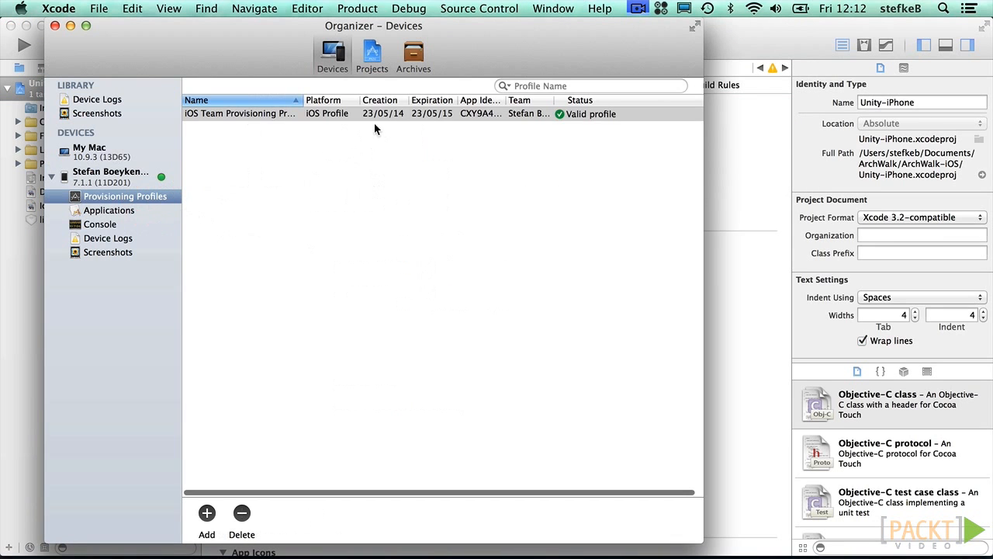
left_click(54, 26)
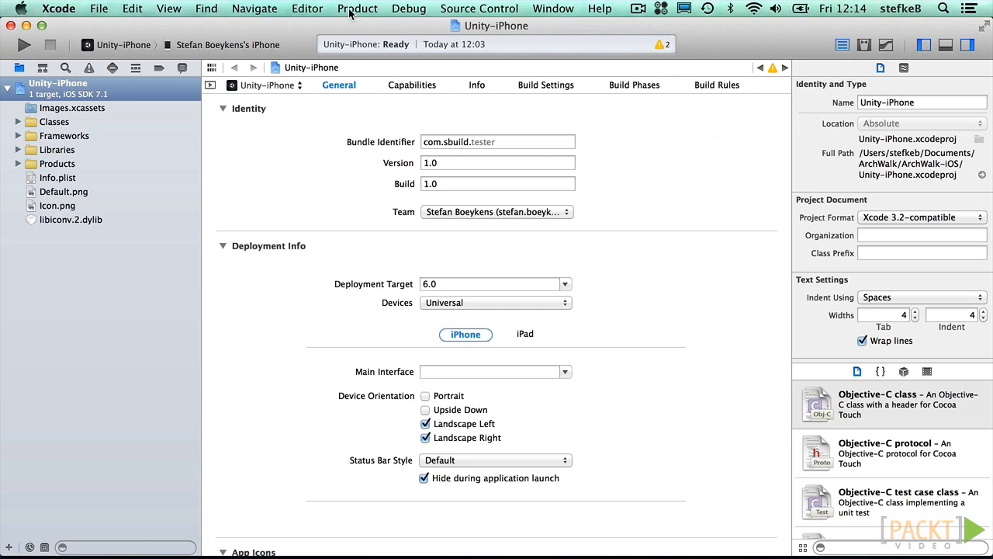
- Build the Unity-iPhone project and always allow codesign to use the signing key
left_click(349, 11)
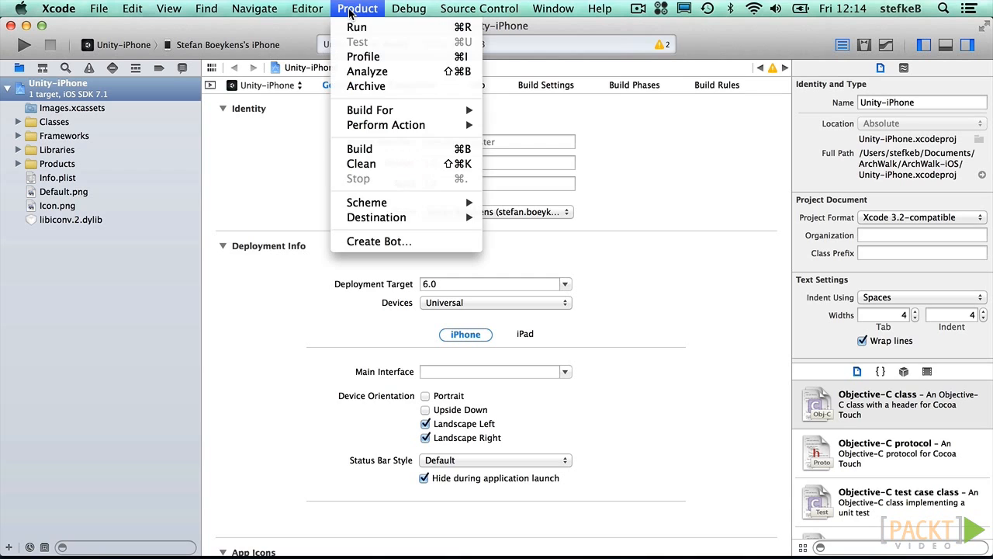
left_click(360, 149)
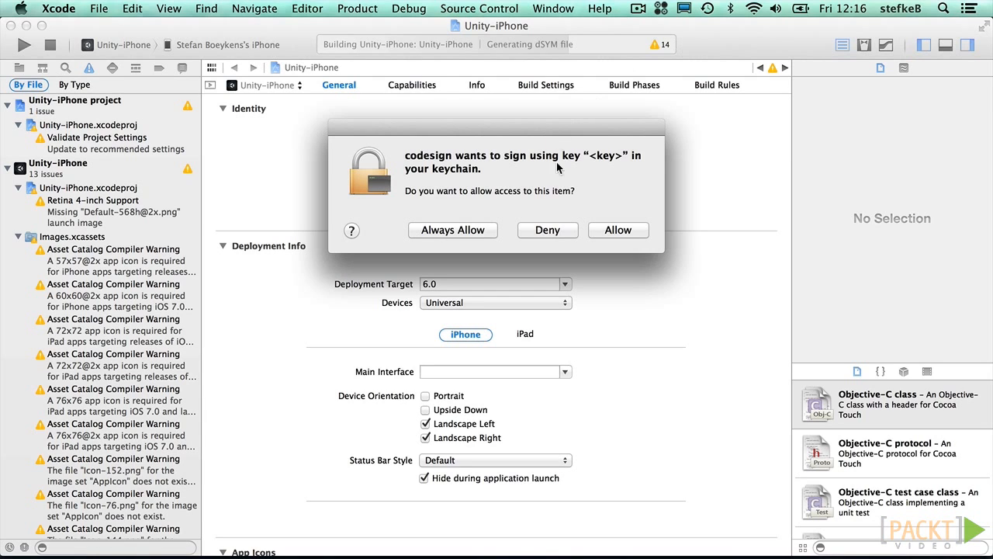
left_click(434, 232)
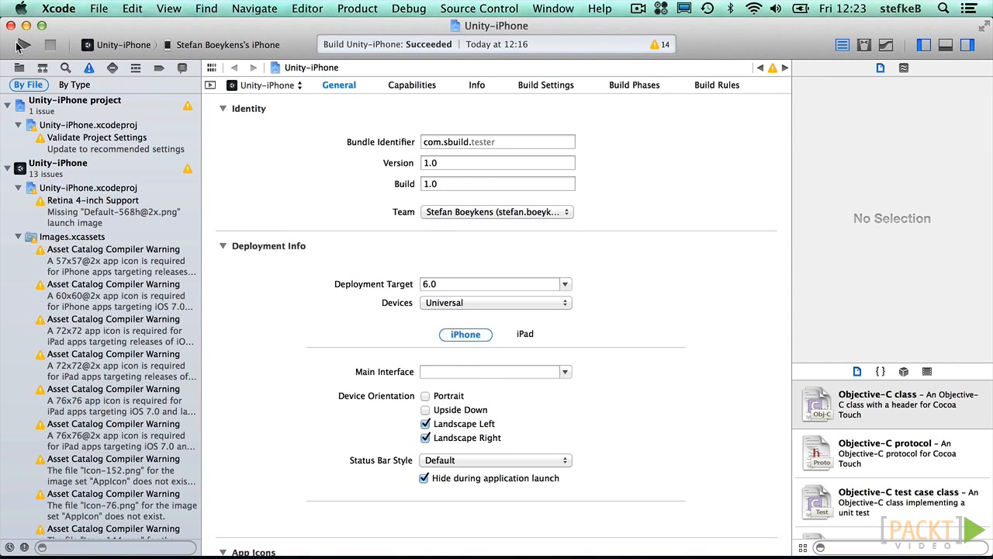
- Run the built app on the connected iPhone, and stop the running session
left_click(23, 46)
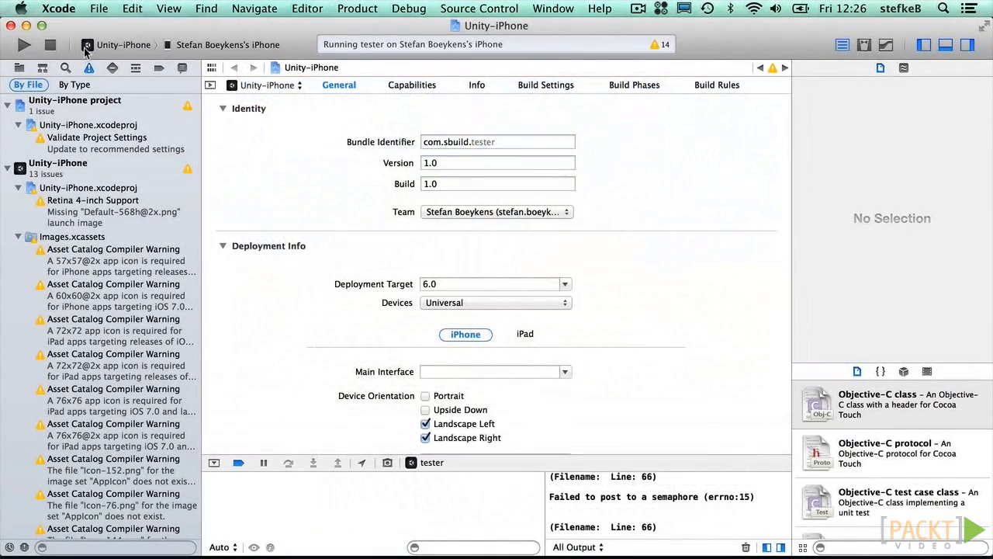
left_click(51, 45)
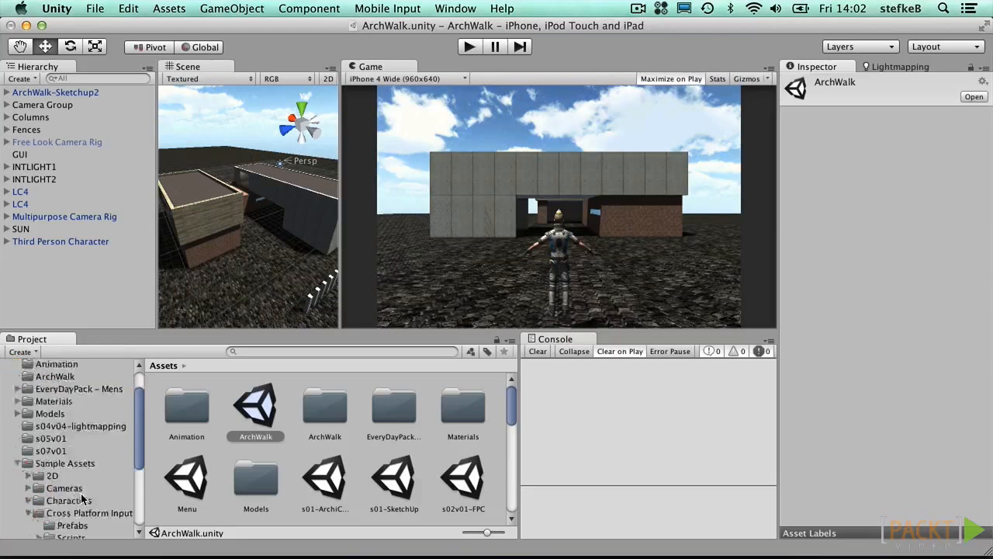
- Switch to Unity, add the Mobile Single Stick Control Rig prefab from Cross Platform Input to the ArchWalk scene and test it in play mode
scroll(80, 493, "down", 2)
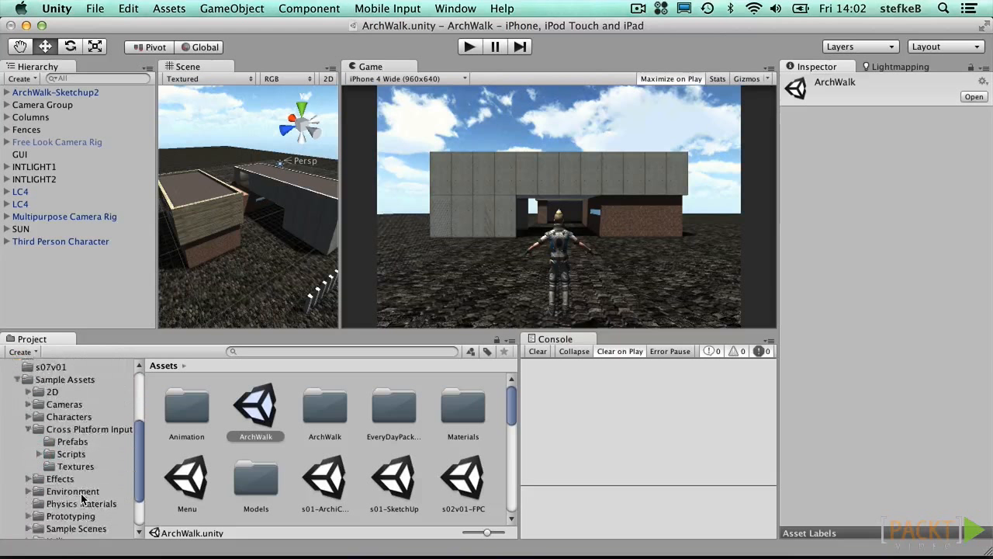
left_click(82, 430)
left_click(72, 442)
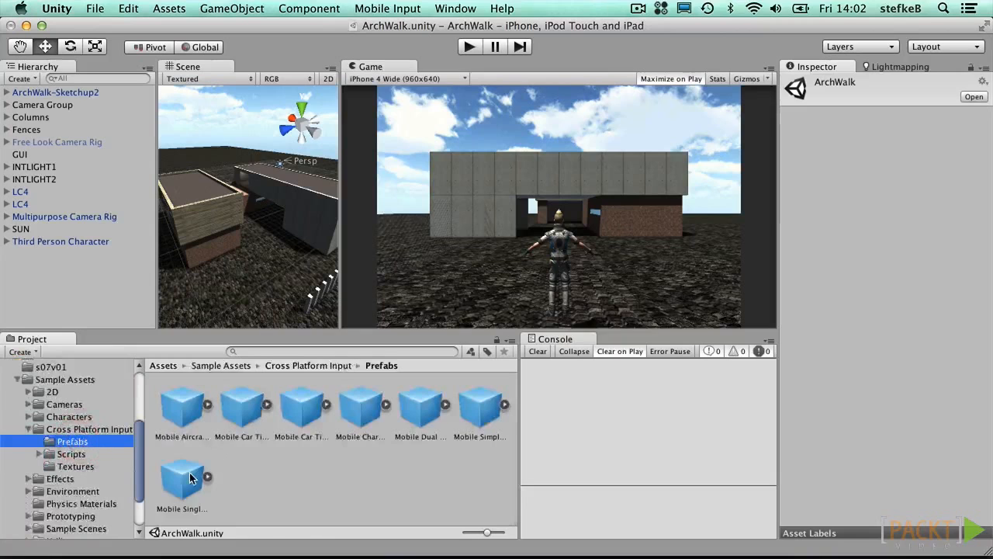
left_click(189, 476)
left_click_drag(189, 477, 65, 285)
left_click(69, 217)
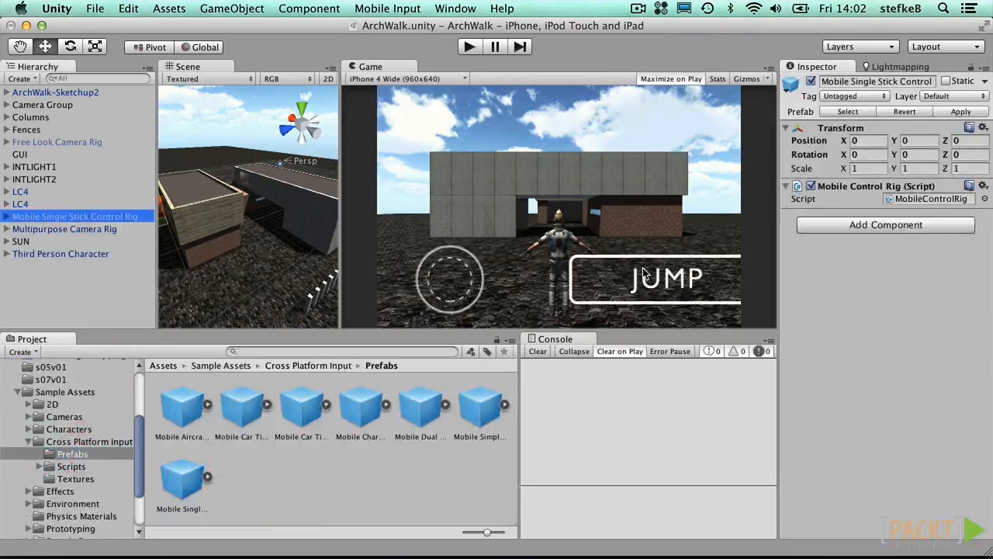
left_click(469, 47)
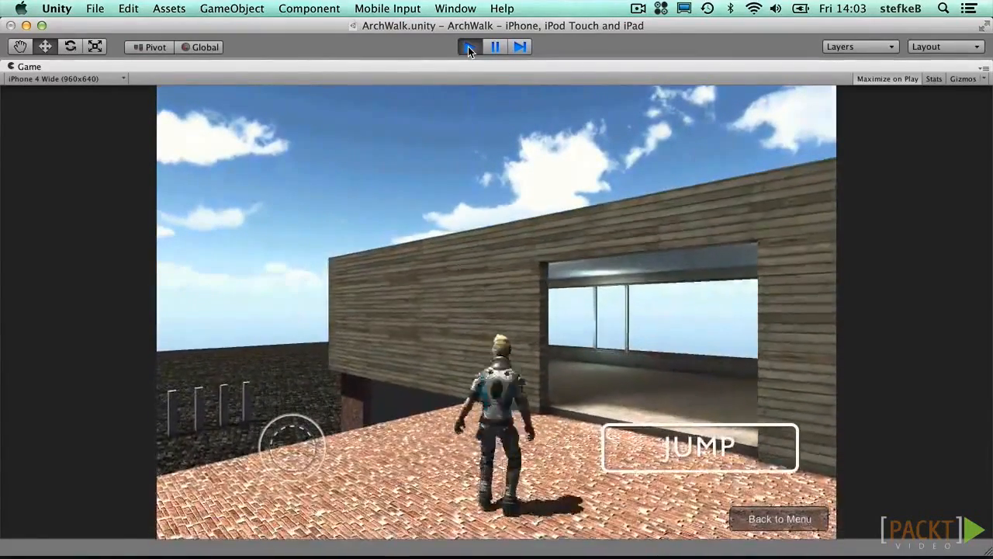
left_click(468, 46)
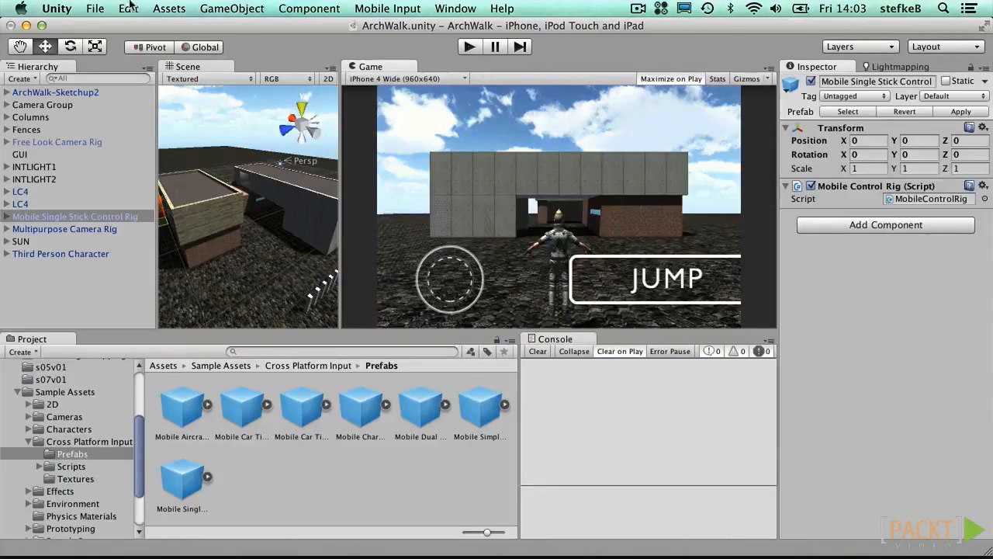
- Save the ArchWalk scene and run Build & Run for the iOS version
left_click(96, 7)
left_click(115, 66)
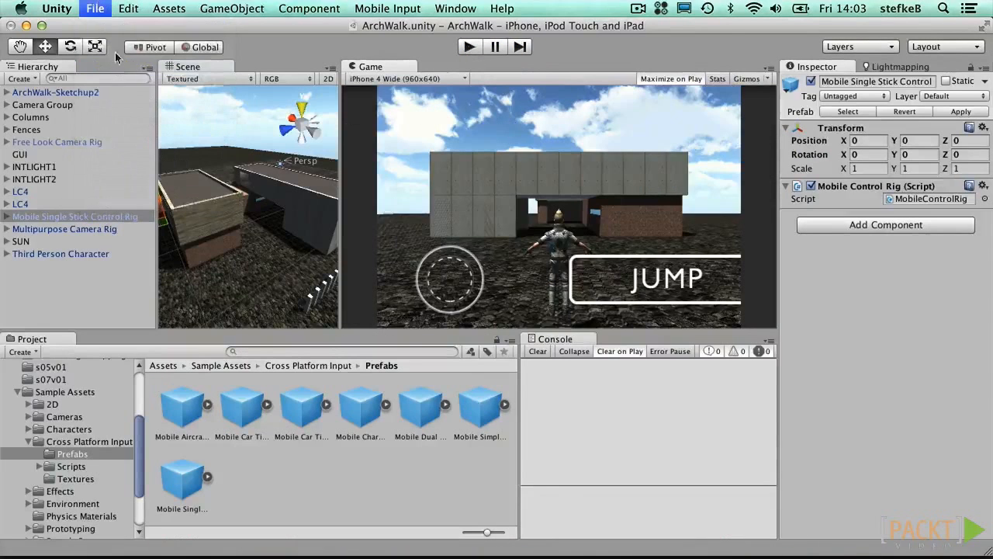
left_click(104, 9)
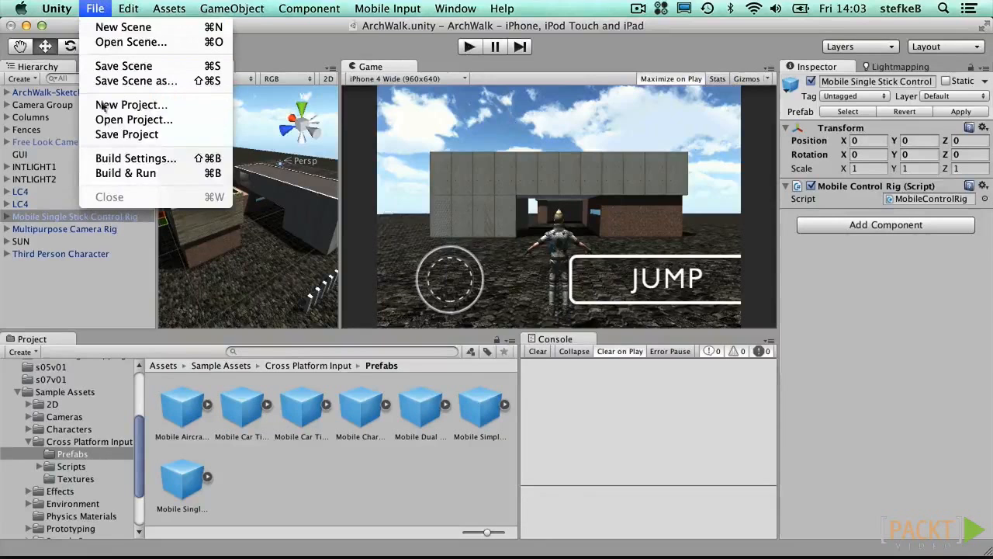
left_click(118, 174)
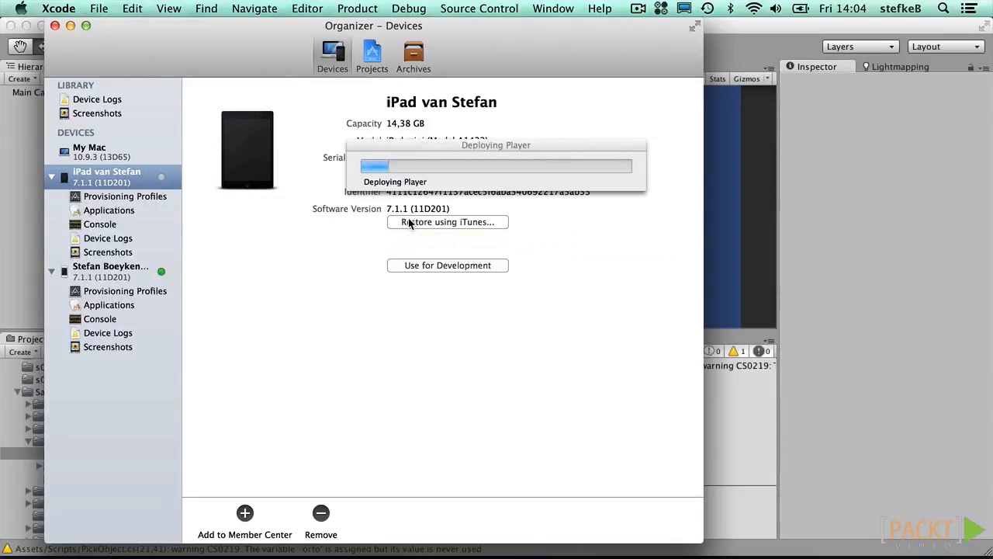
- Open the Unity-iPhone project from the Xcode Organizer's projects and run it on the connected iPhone
left_click(376, 54)
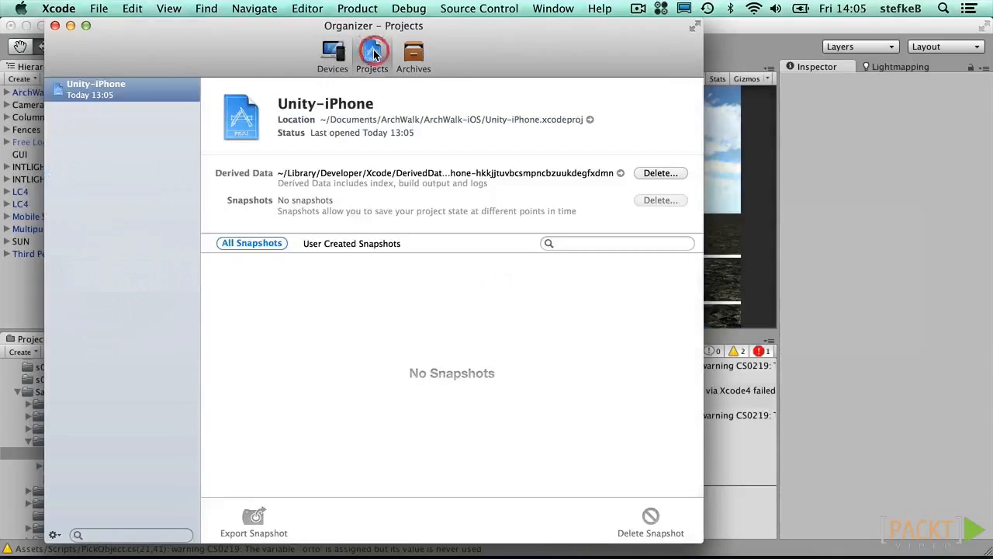
left_click(147, 91)
double_click(147, 91)
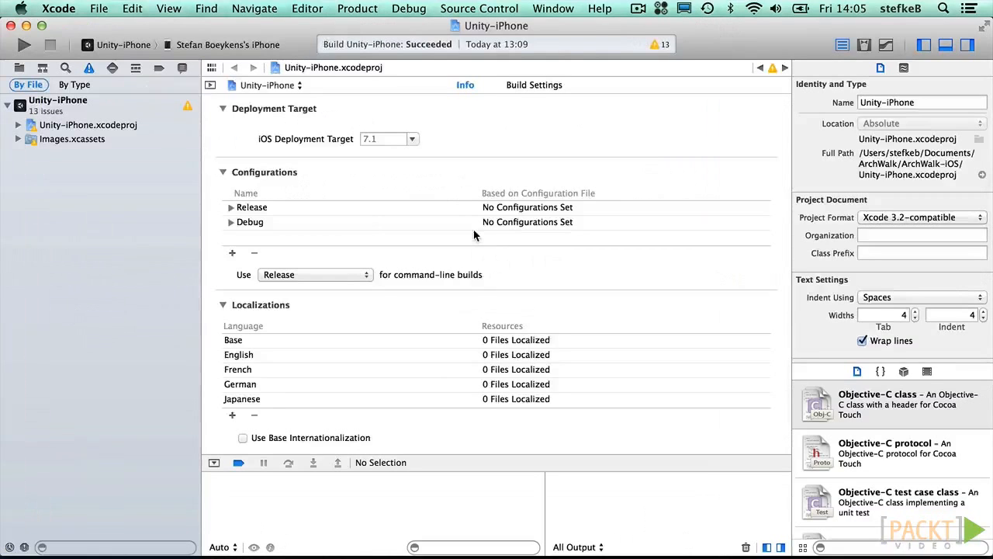
left_click(351, 9)
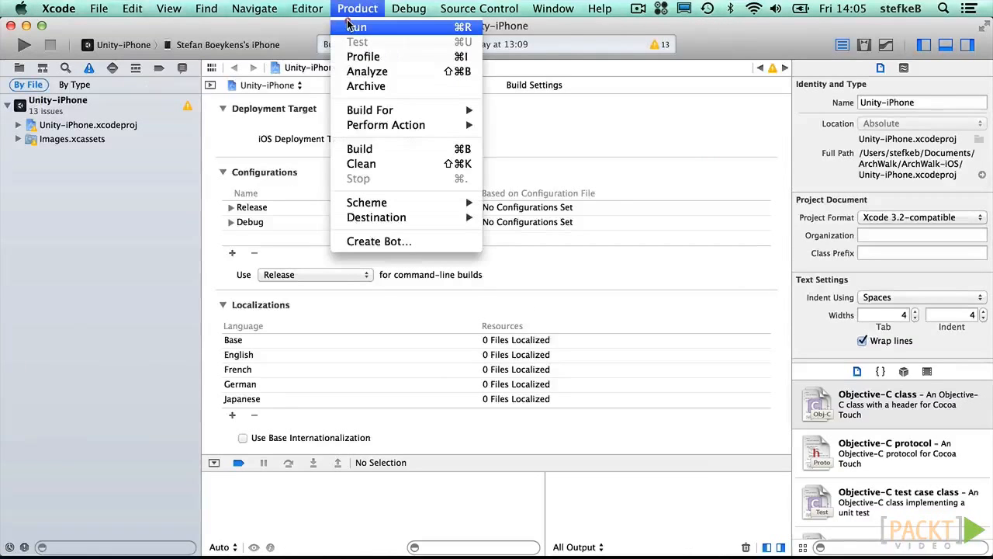
left_click(348, 27)
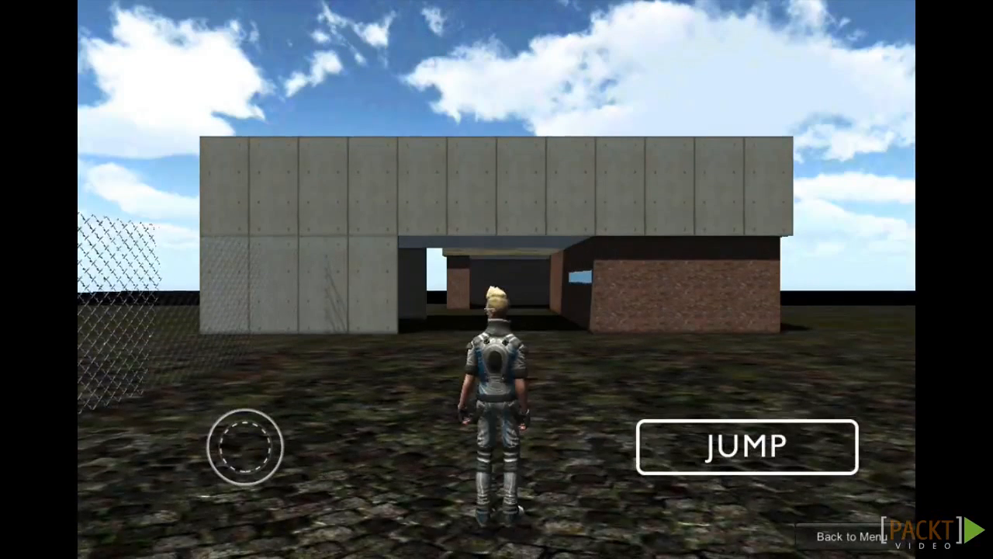
- Test the touch controls in the running app by walking the character toward the building and making it jump
mouse_move(245, 447)
left_mouse_down()
mouse_move(274, 410)
mouse_move(217, 403)
mouse_move(268, 406)
mouse_move(245, 447)
mouse_move(210, 438)
mouse_move(249, 424)
mouse_move(245, 447)
left_mouse_up()
left_click(747, 447)
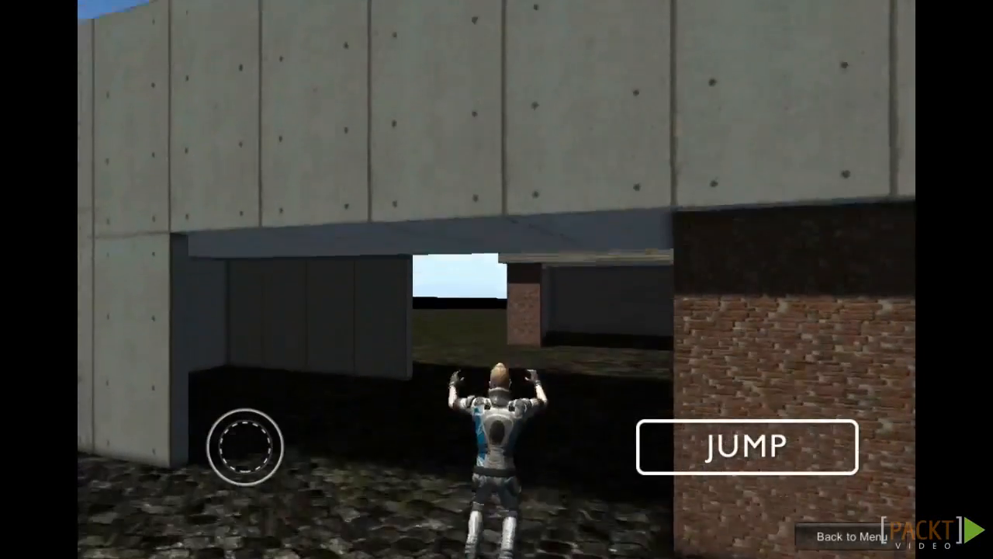
left_click_drag(245, 447, 248, 415)
left_click(747, 446)
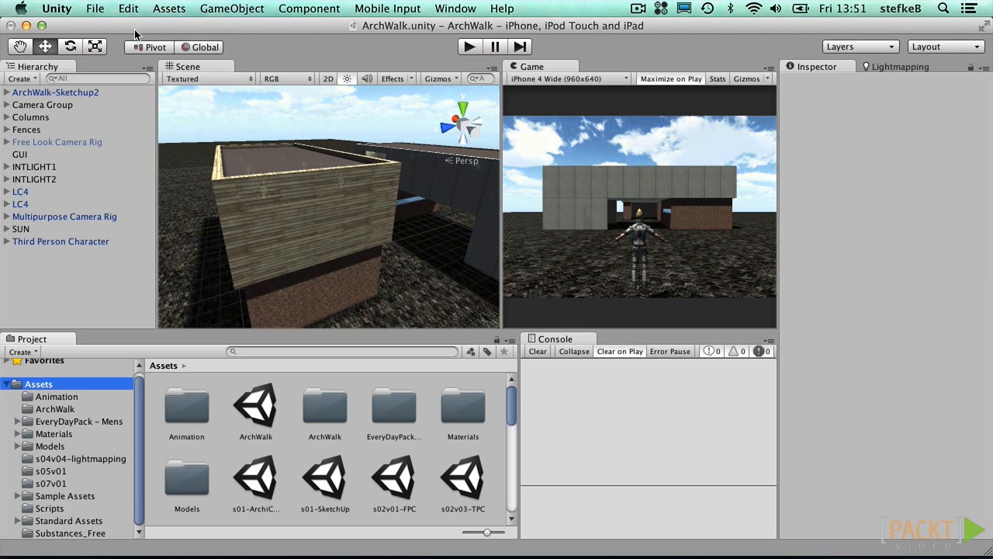
- Create a new scene in Unity, saving the changes to ArchWalk.unity
left_click(95, 9)
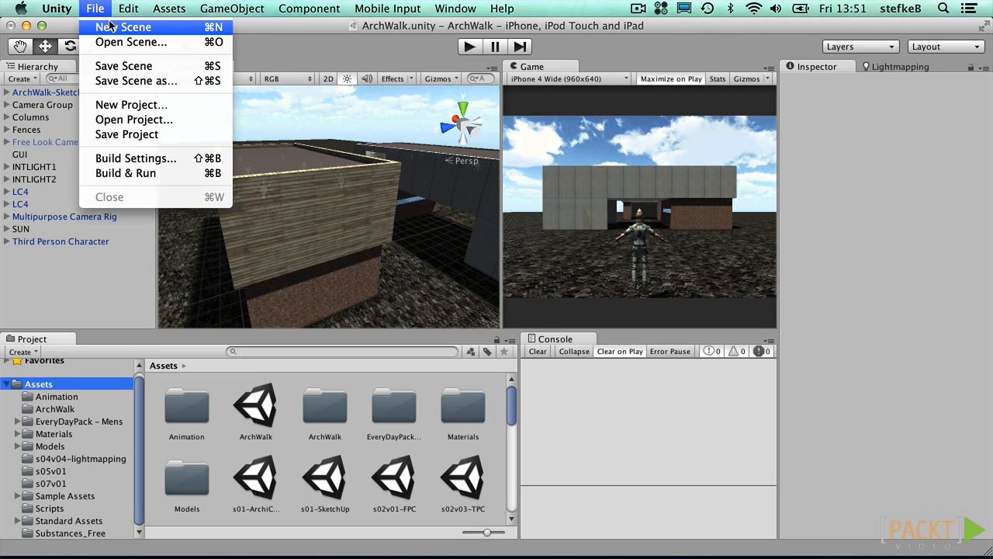
left_click(109, 27)
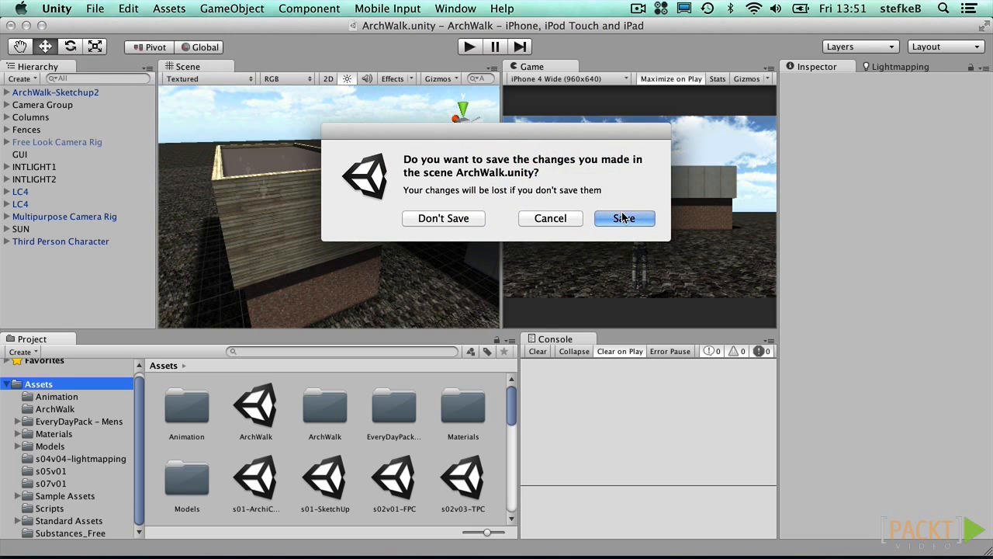
left_click(623, 218)
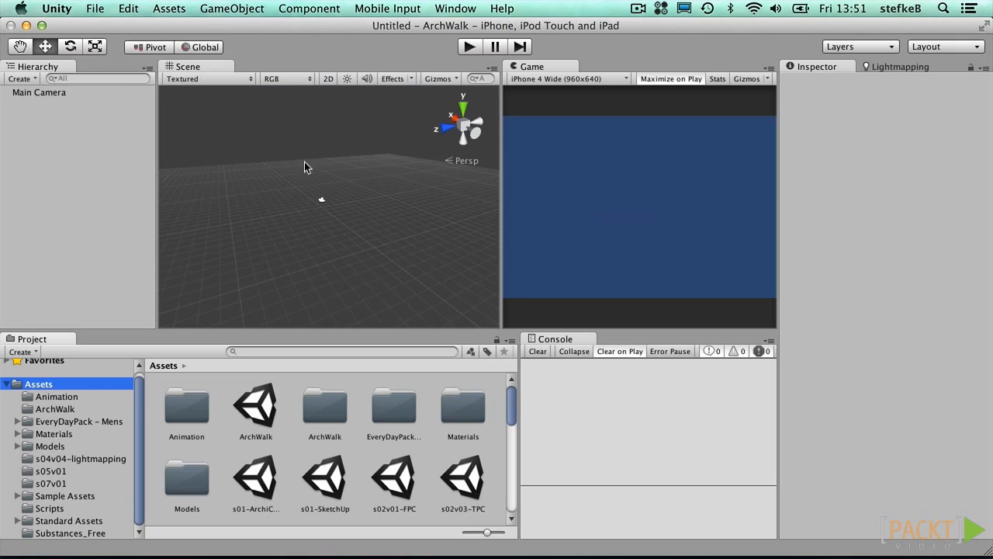
- Add the ArchWalk-Sketchup2 model from the Models/SketchUp folder to the new scene
left_click(18, 446)
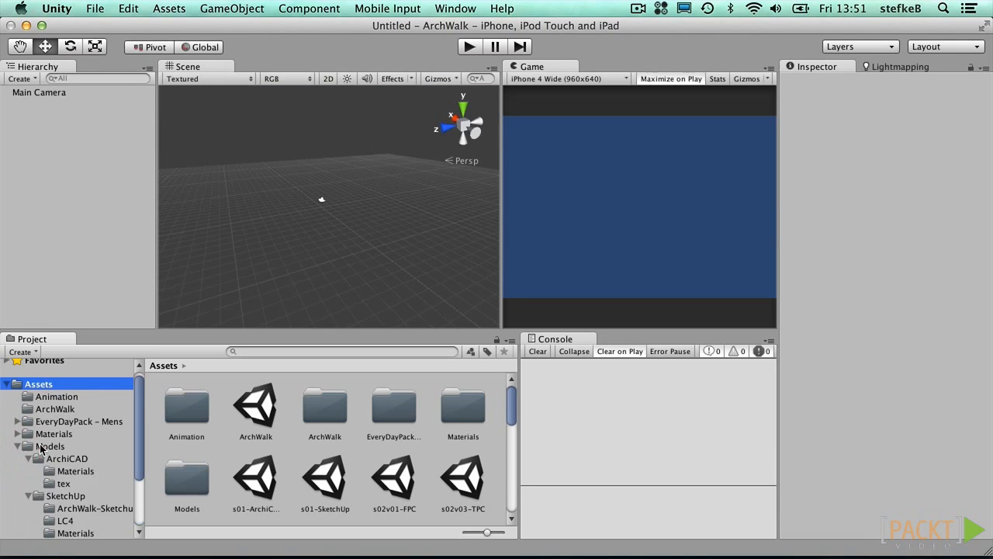
left_click(29, 458)
left_click(65, 471)
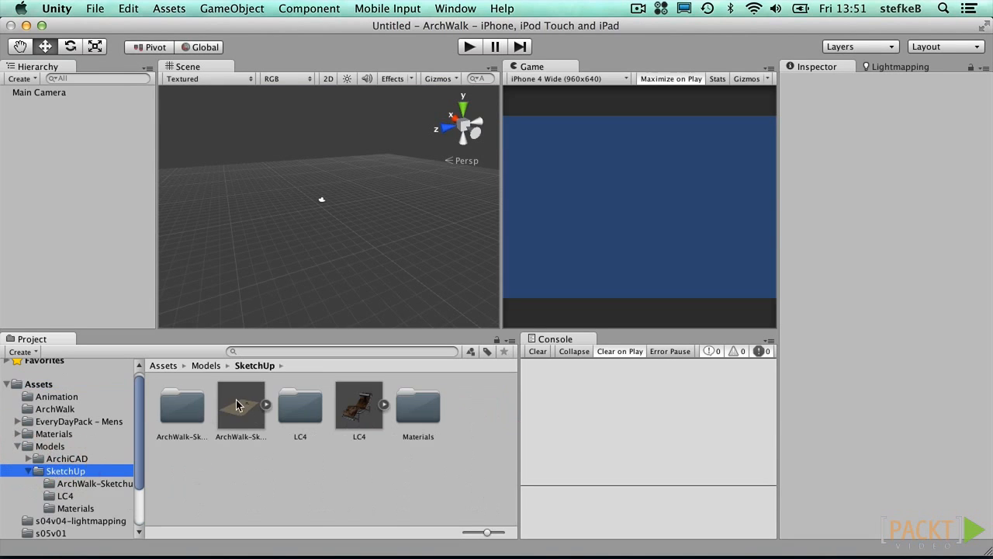
mouse_move(244, 398)
left_mouse_down()
mouse_move(313, 266)
mouse_move(108, 205)
left_mouse_up()
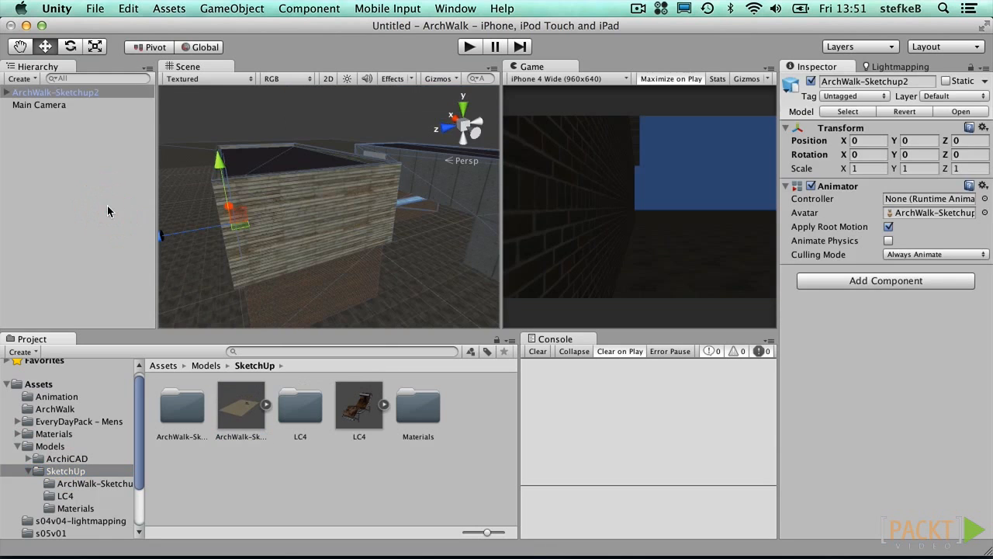
- Add a directional light to the scene and set its shadow type to Hard Shadows
scroll(262, 196, "down", 5)
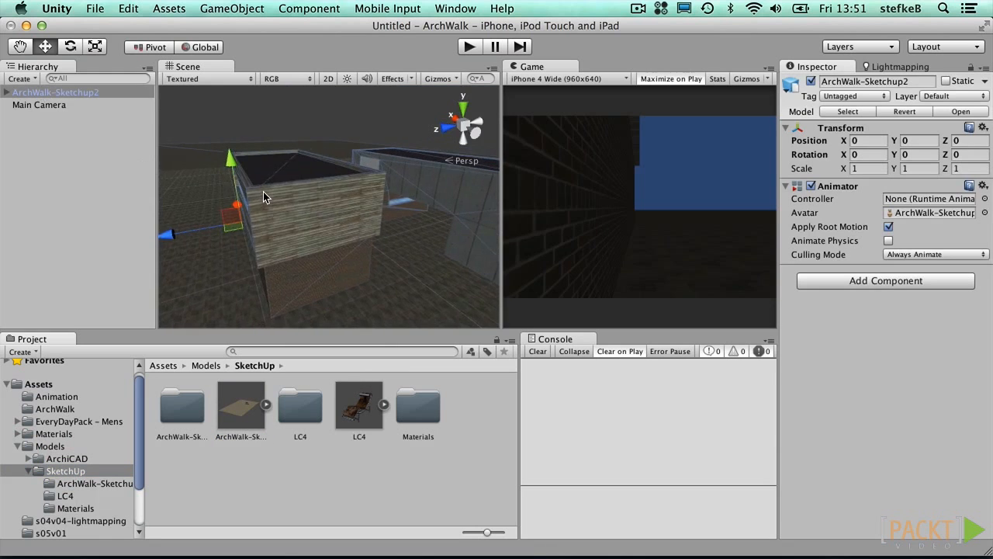
left_click_drag(263, 196, 337, 191, "alt")
left_click(91, 135)
left_click(232, 8)
mouse_move(243, 42)
left_click(463, 125)
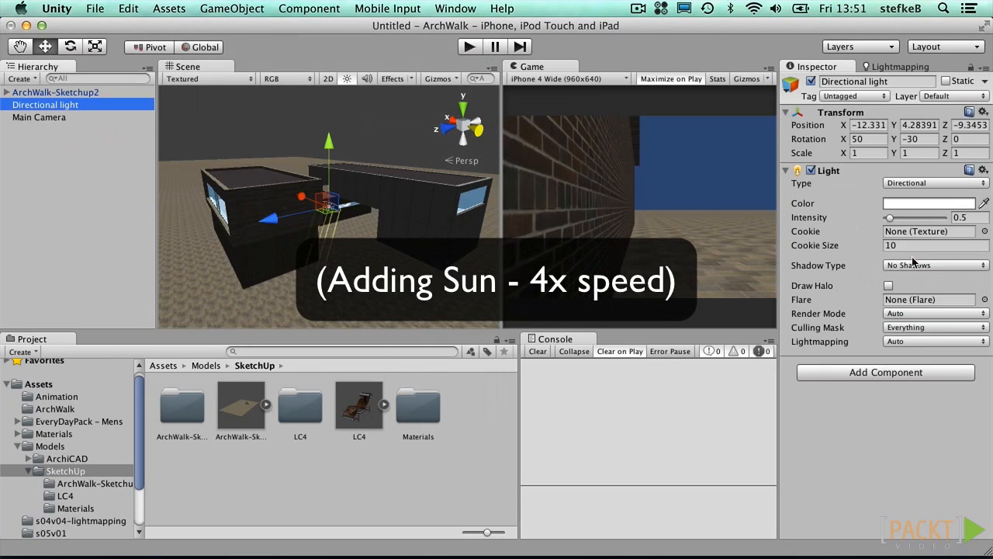
left_click(935, 264)
left_click(935, 278)
- Duplicate the directional light and nest the copy under the original light
right_click(53, 108)
left_click(81, 172)
left_click_drag(32, 117, 35, 105)
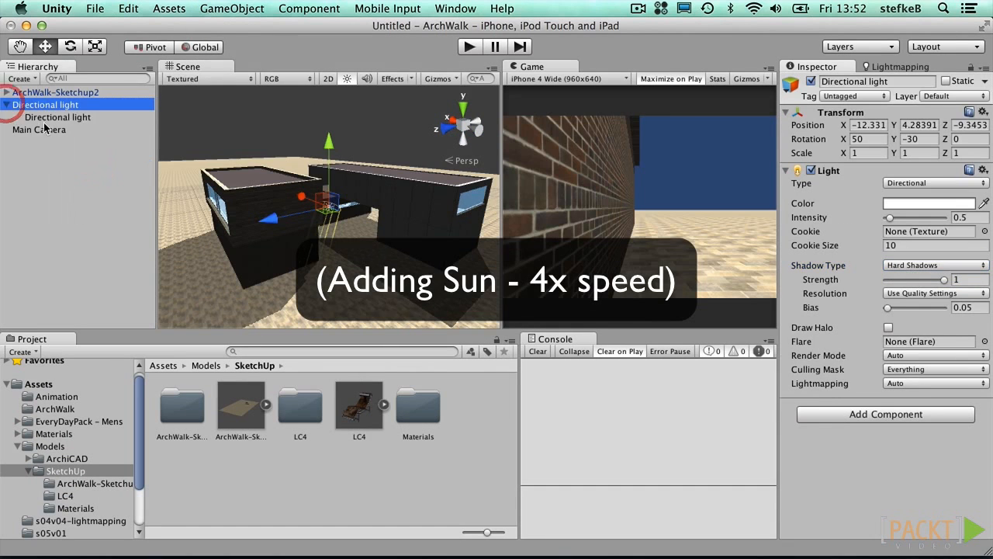
- Set the nested directional light to No Shadows and give it a bluish color
left_click(44, 119)
left_click(908, 265)
left_click(907, 253)
left_click(919, 203)
left_click(77, 90)
left_click_drag(135, 76, 134, 140)
left_click(9, 23)
- Set the parent directional light's Y rotation to 65
left_click(47, 105)
left_click_drag(894, 139, 434, 68)
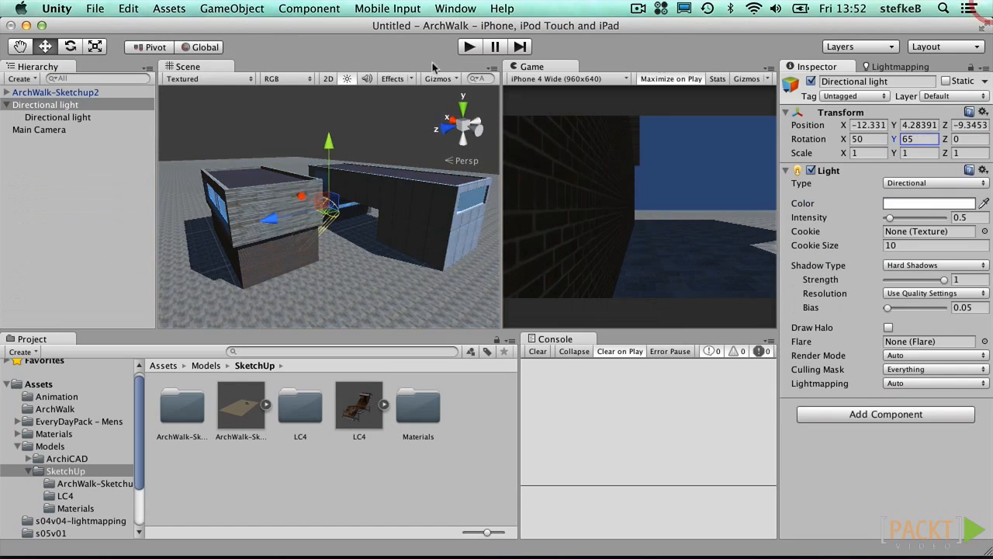
- Align the Main Camera with the current scene view
left_click(68, 153)
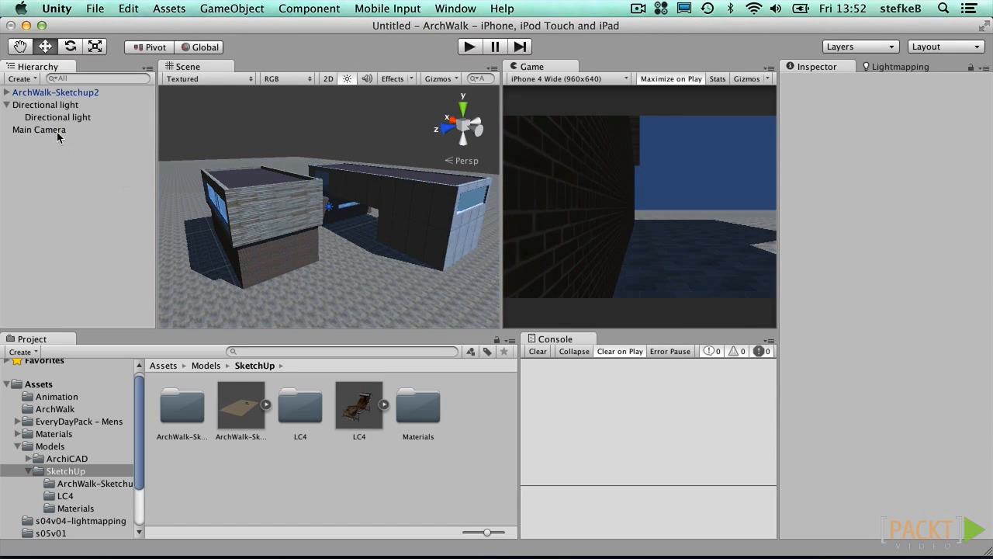
left_click(57, 131)
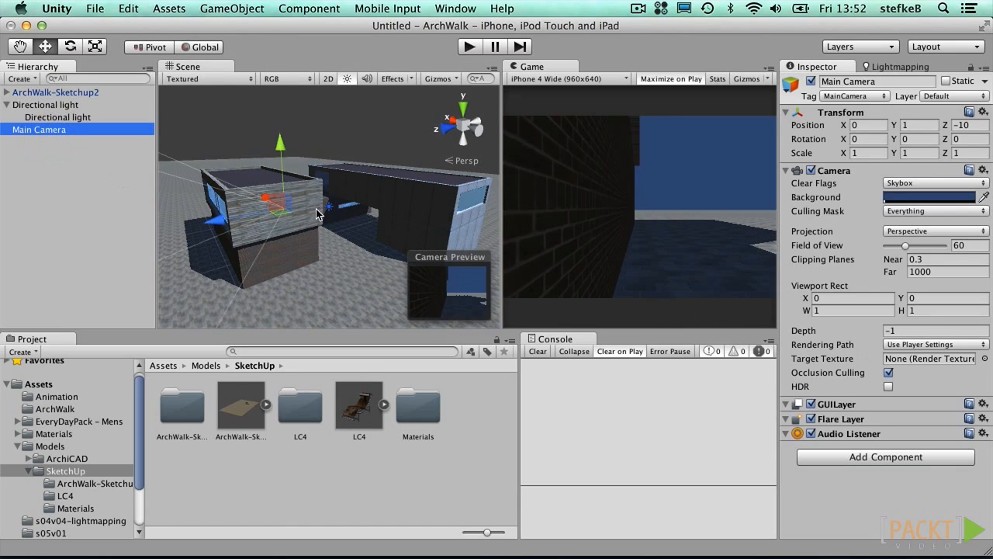
left_click(233, 7)
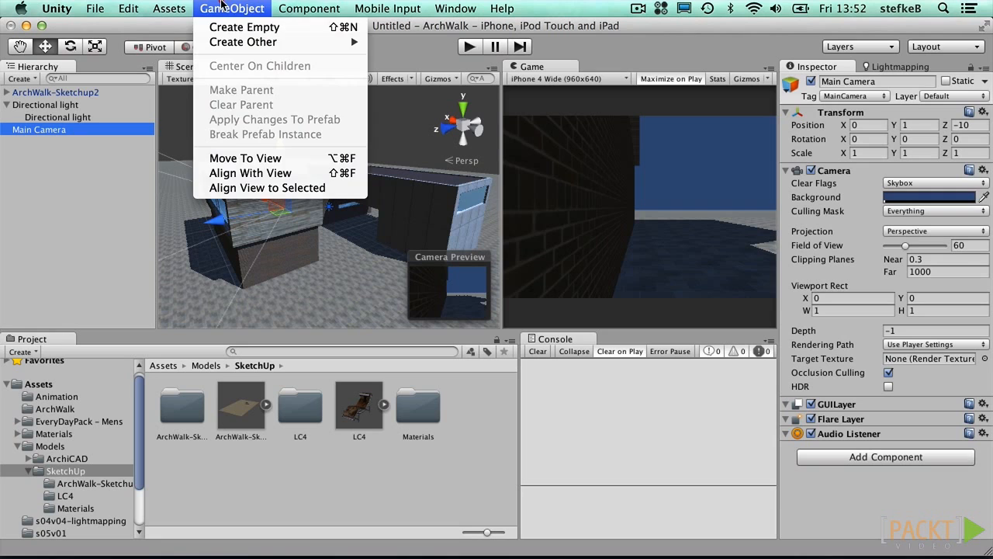
left_click(269, 173)
- Add a Skybox rendering component to the Main Camera and assign the Sunny2 Skybox material to it
left_click(887, 458)
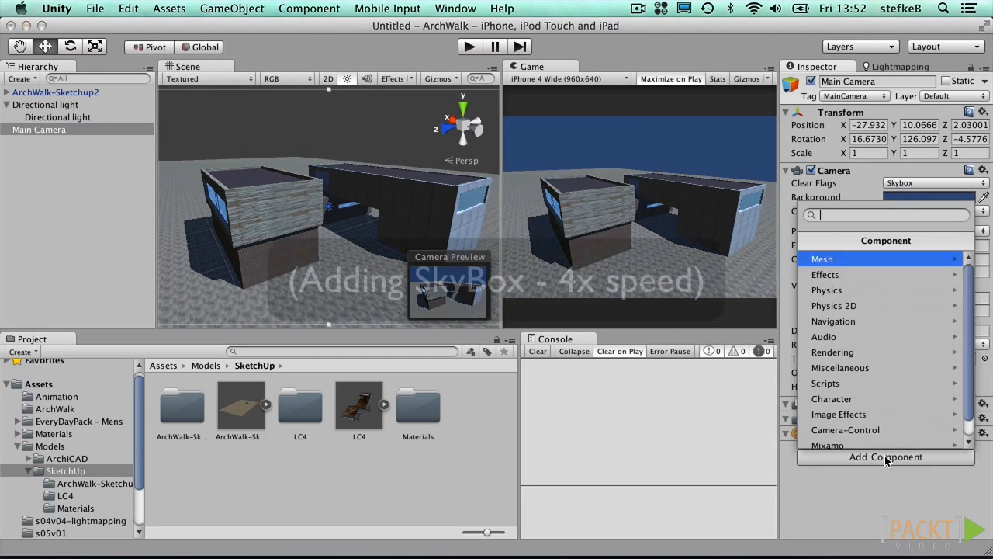
left_click(846, 353)
left_click(841, 276)
left_click(984, 461)
scroll(170, 190, "down", 20)
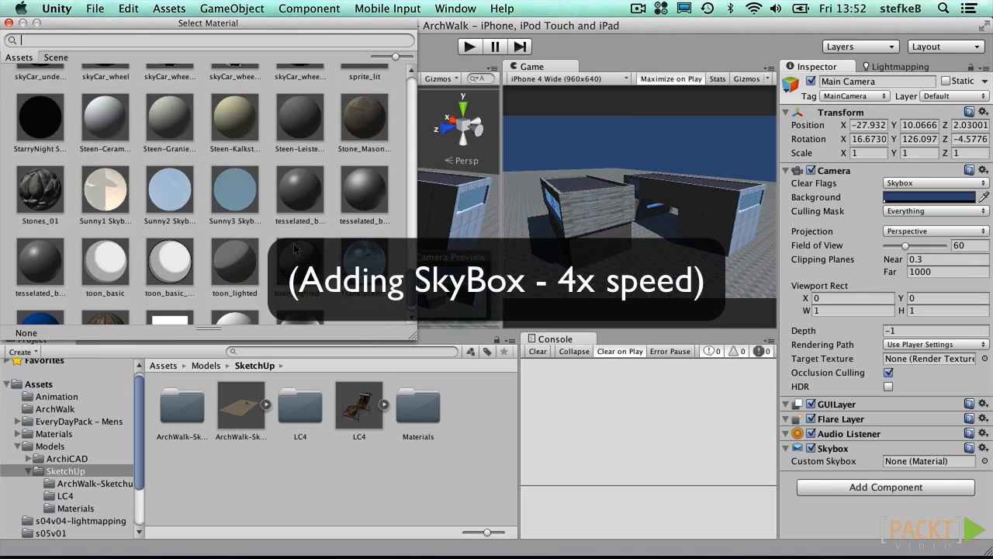
double_click(170, 190)
- Align the Main Camera with a slightly higher scene view that looks down more steeply on the buildings
left_click_drag(324, 172, 364, 233, "alt")
left_click(242, 9)
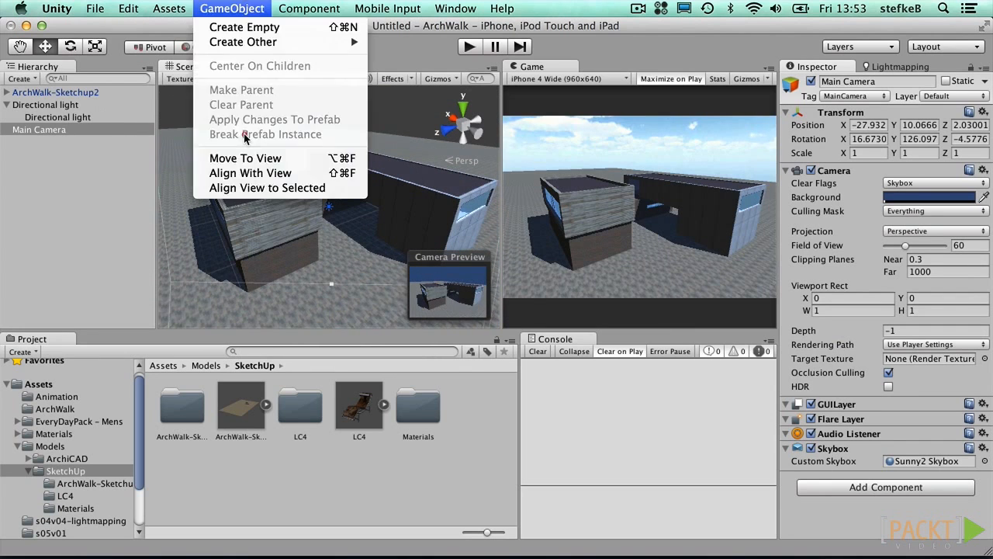
left_click(250, 171)
- Create a GUI Texture object in the scene and rename it LOGO
left_click(234, 8)
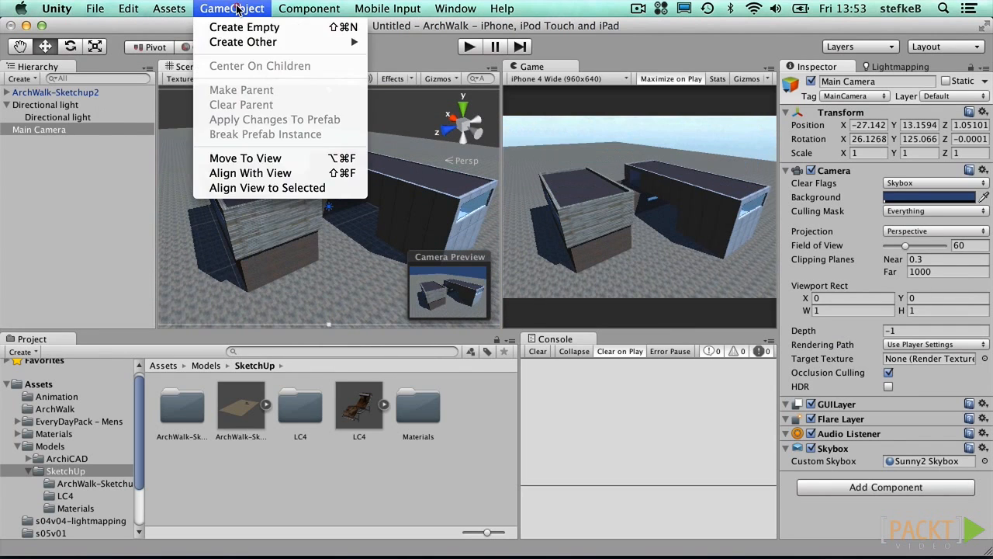
mouse_move(247, 43)
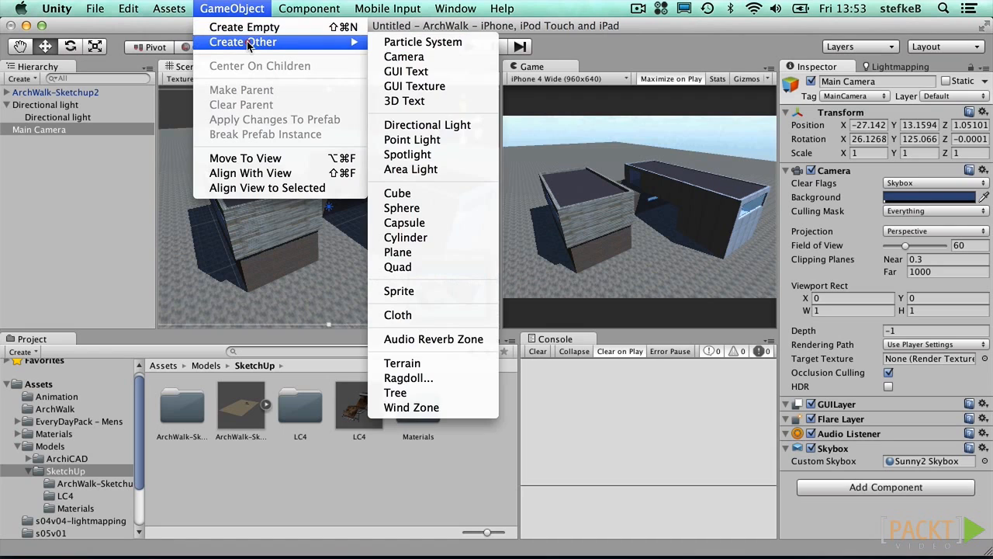
left_click(414, 86)
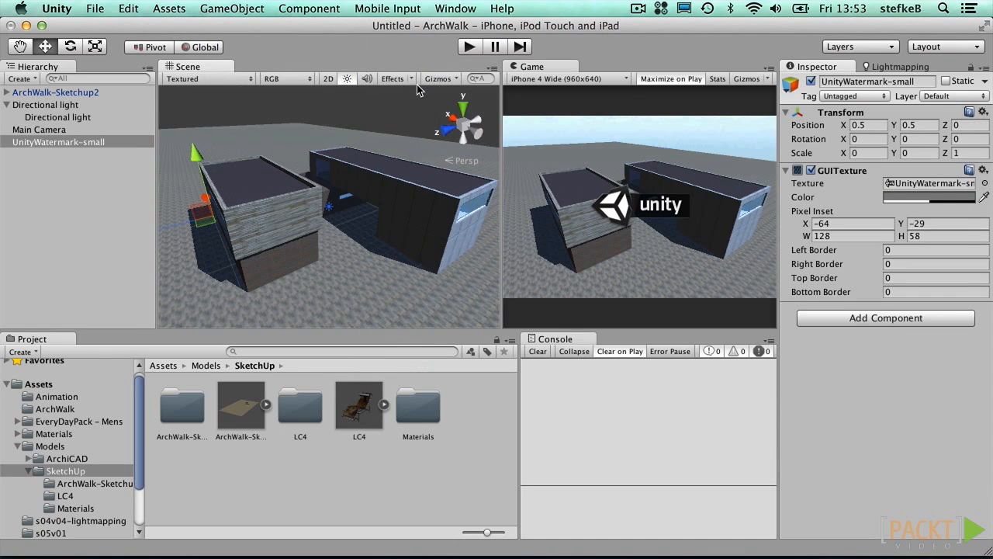
left_click(894, 82)
type("LOGO")
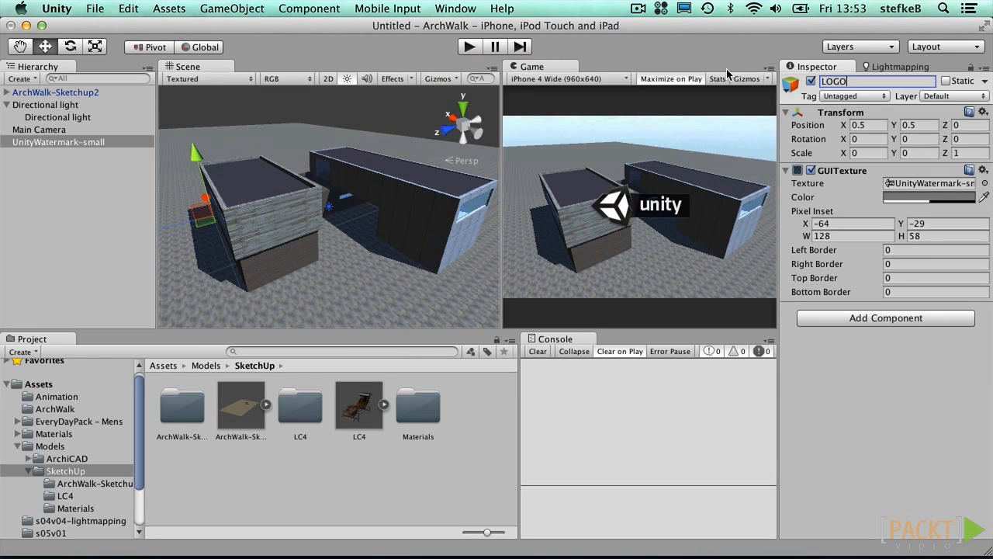
key("Return")
- Switch to Photoshop and save the ArchWalk Title document as a PSD in a new GUI folder inside the project's Assets/Materials folder
key("super+Tab")
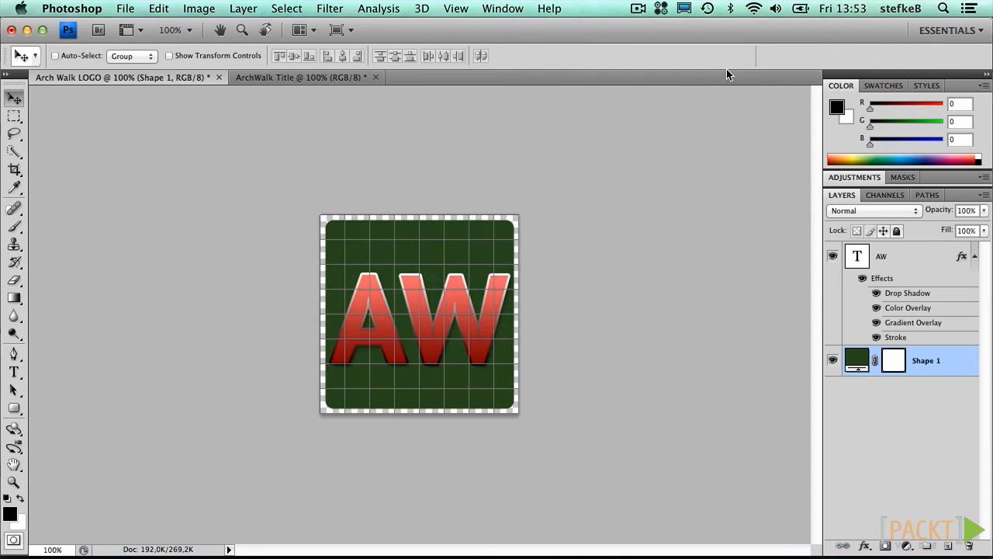
left_click(274, 74)
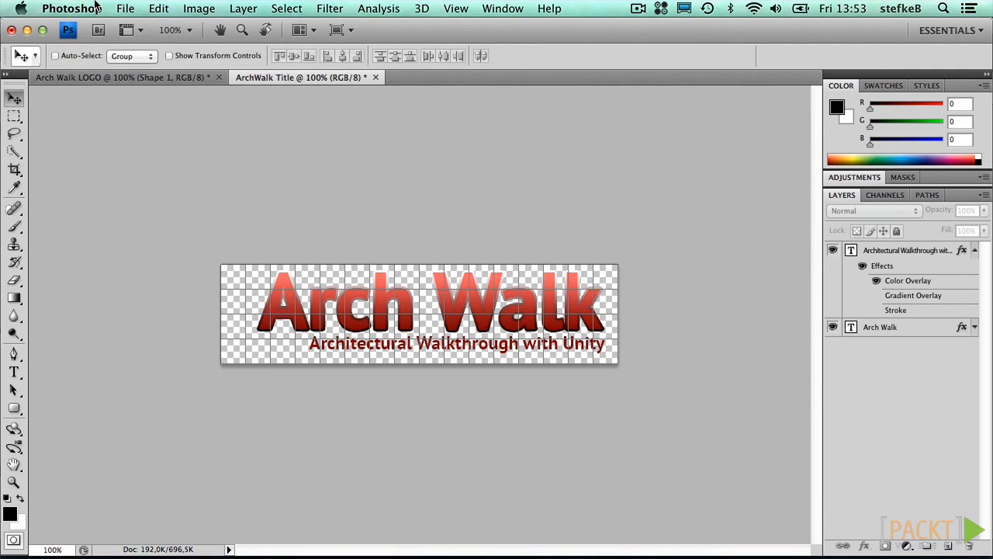
left_click(125, 8)
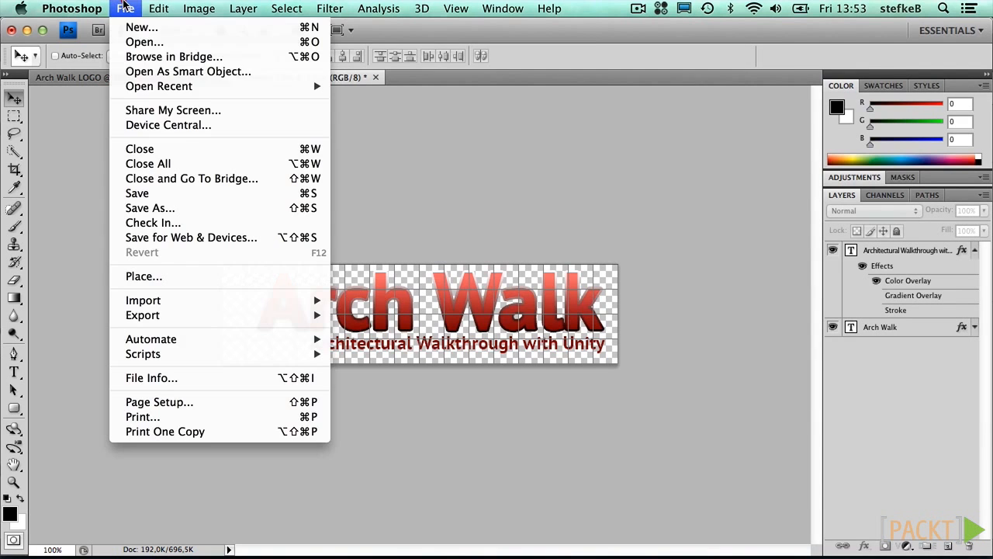
left_click(182, 208)
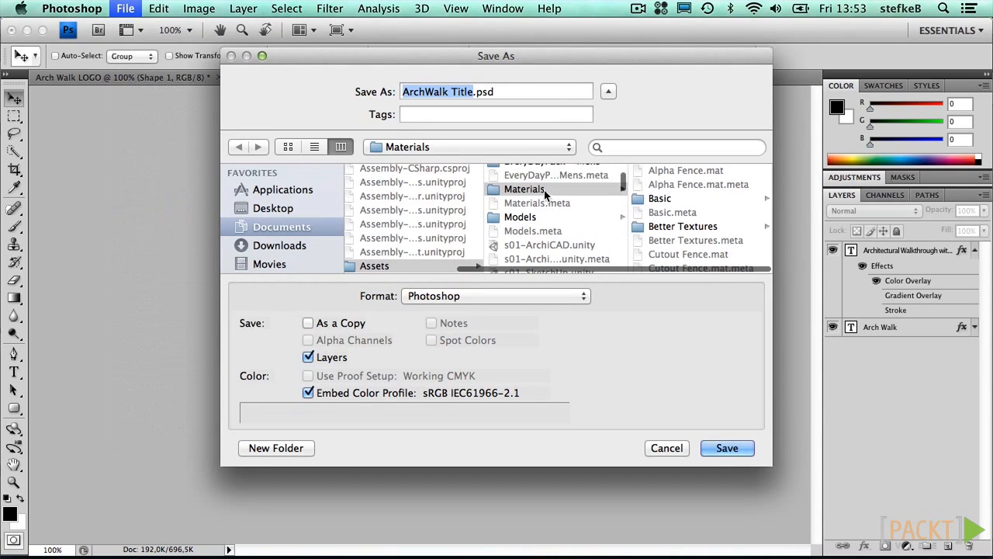
left_click(535, 189)
left_click(273, 448)
type("GUI")
key("Return")
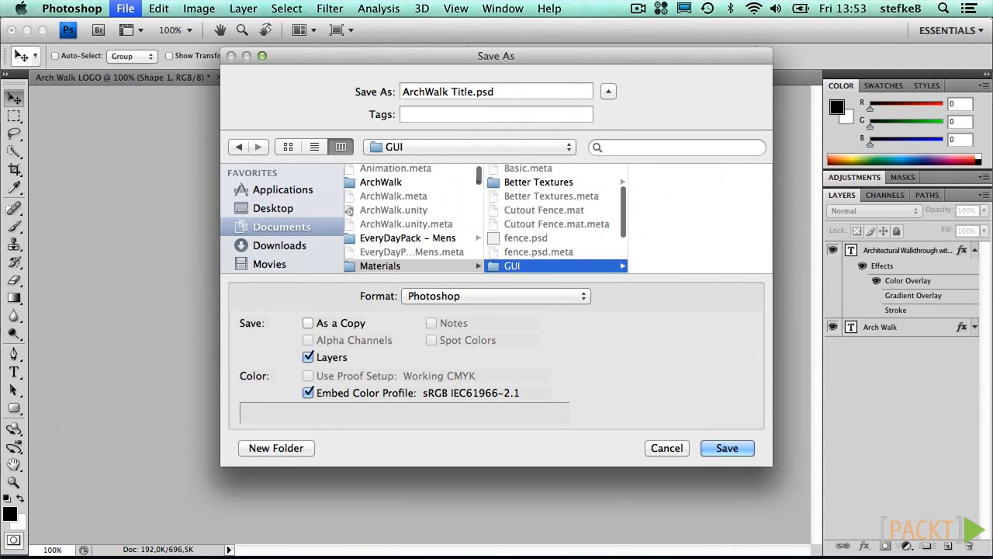
left_click(715, 448)
left_click(667, 203)
- Save the Arch Walk LOGO document as a PSD in the same GUI folder
left_click(151, 78)
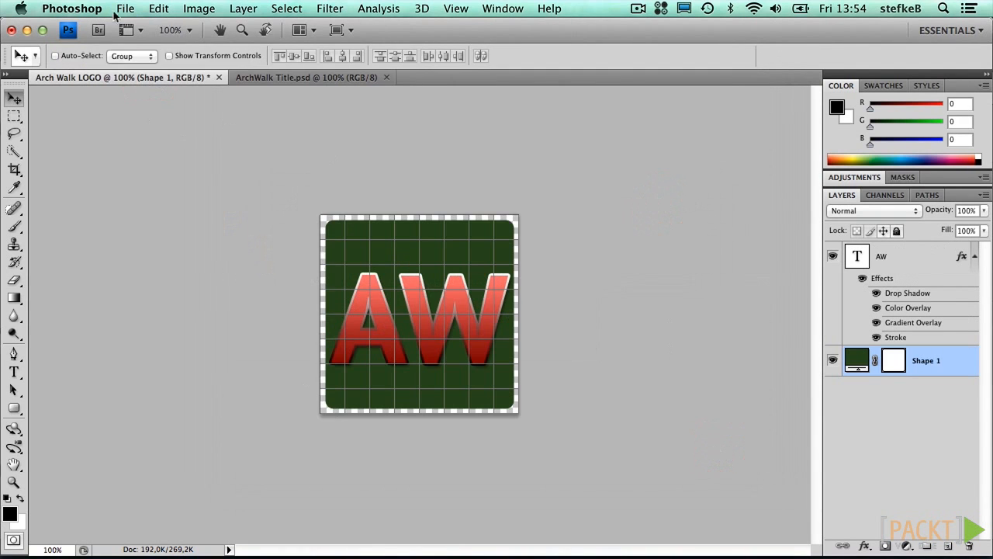
left_click(122, 9)
left_click(155, 207)
left_click(722, 446)
left_click(683, 204)
- Switch back to Unity and open the Materials/GUI folder in the project assets
key("super+Tab")
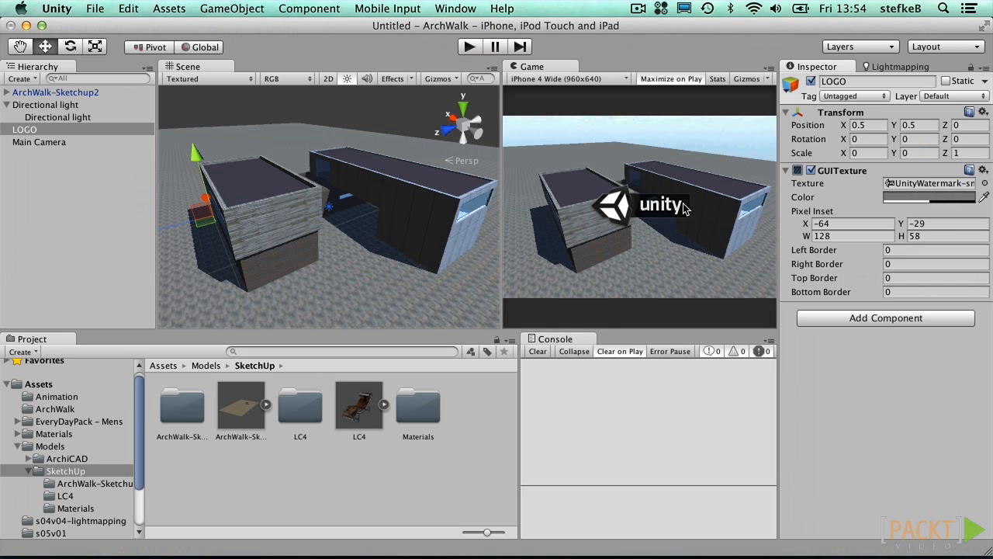
left_click(54, 434)
double_click(479, 403)
left_click(194, 415)
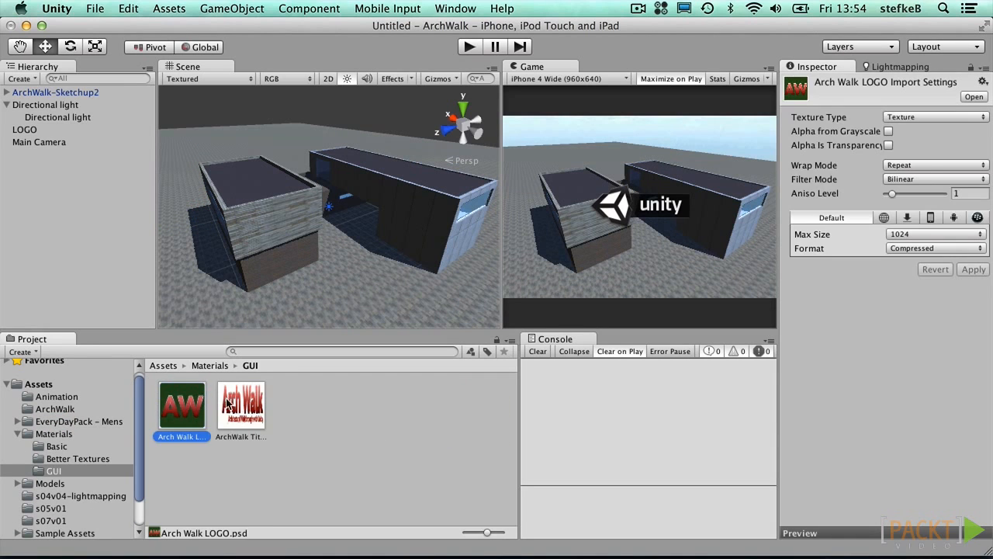
- Set the ArchWalk Title image's texture type to GUI and its format to 16 bits, and apply the import settings
left_click(240, 403)
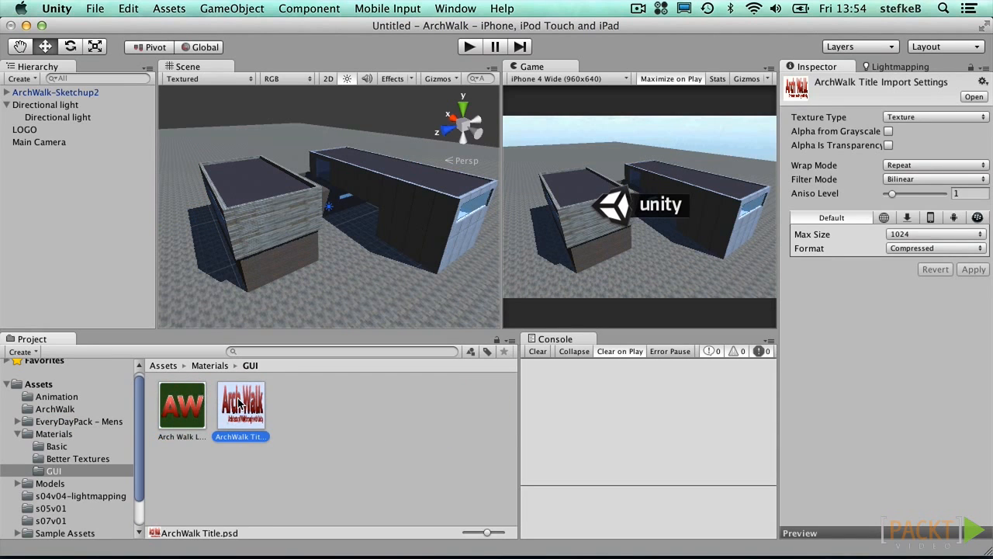
left_click(909, 118)
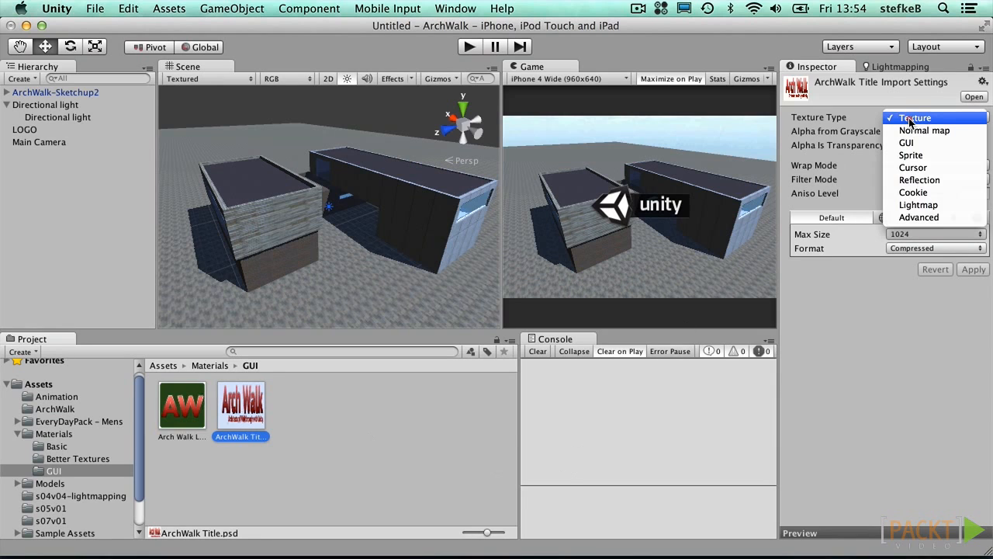
left_click(915, 143)
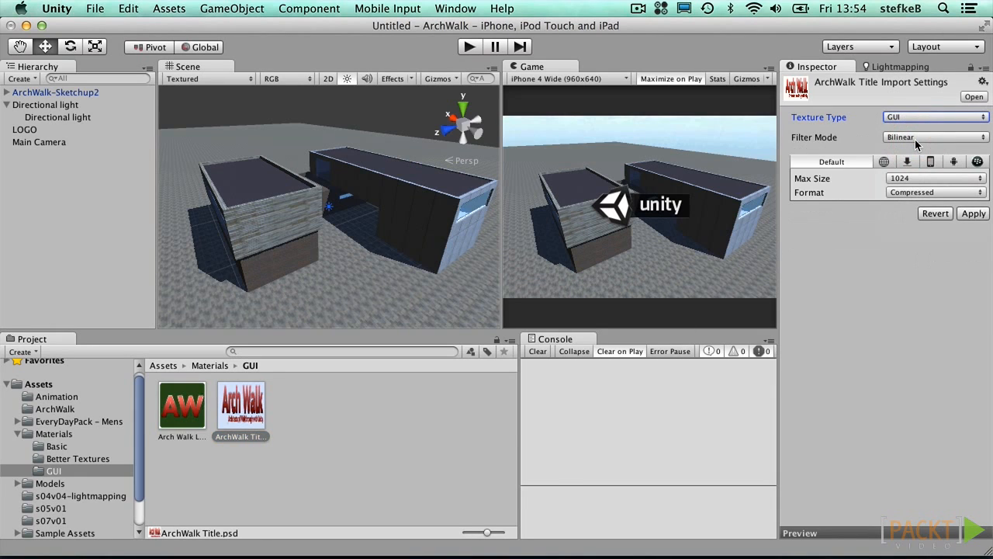
left_click(909, 192)
left_click(908, 205)
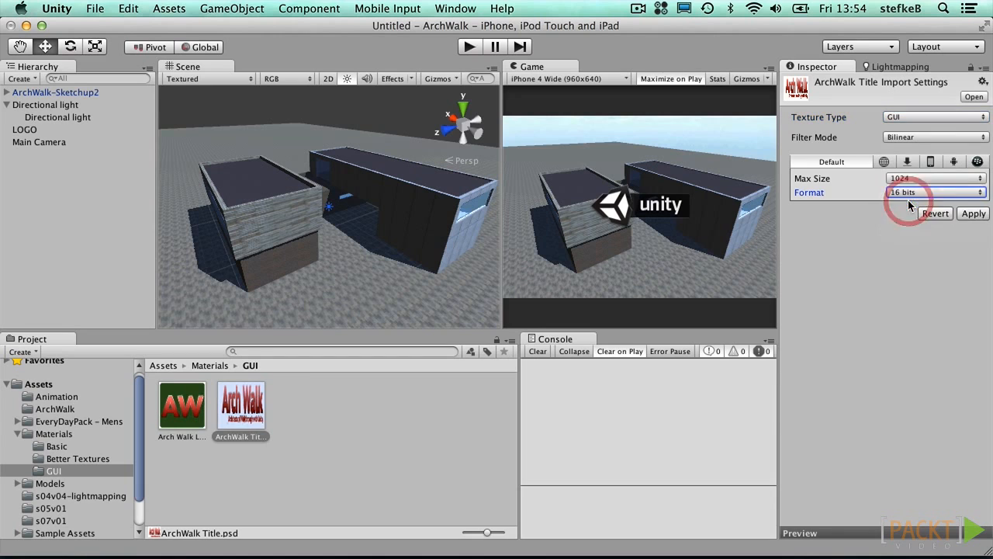
left_click(973, 214)
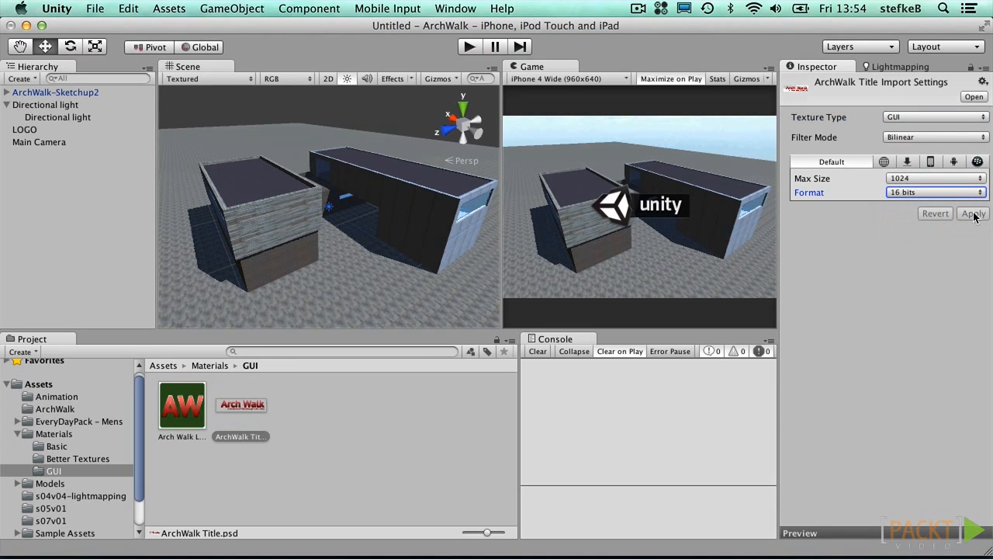
- Apply import settings to the Arch Walk LOGO image with texture type GUI and format 16 bits
left_click(163, 392)
left_click(900, 118)
left_click(903, 141)
left_click(909, 192)
left_click(909, 205)
left_click(972, 214)
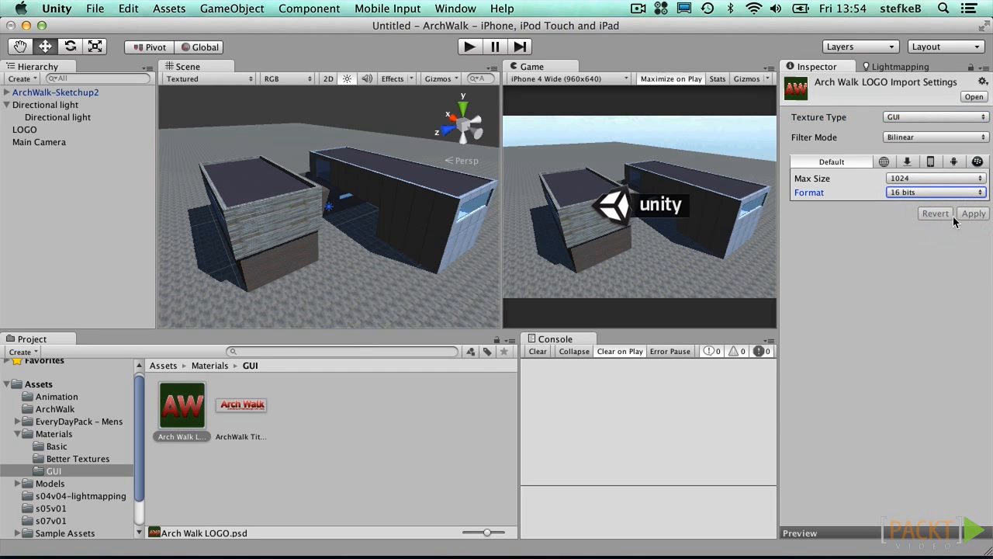
- Assign the ArchWalk Title image as the texture of the LOGO object
left_click(28, 131)
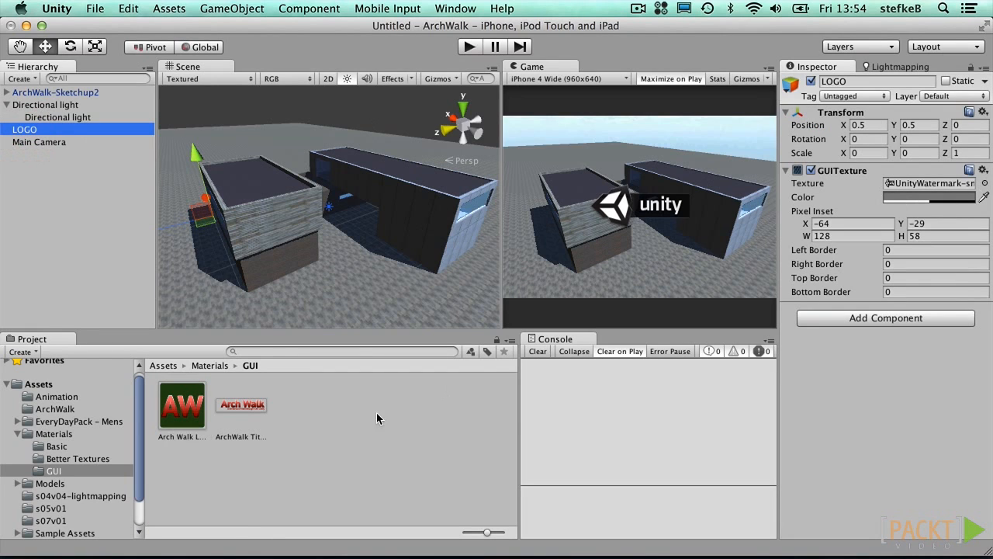
left_click_drag(242, 405, 905, 186)
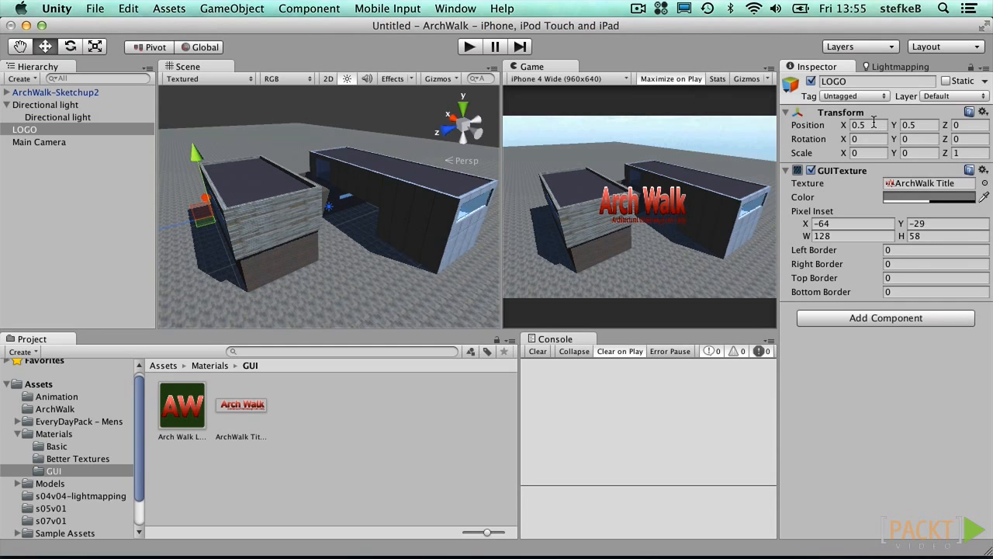
- Set the LOGO object's Y position to 1 and its Z scale to 0
left_click(919, 125)
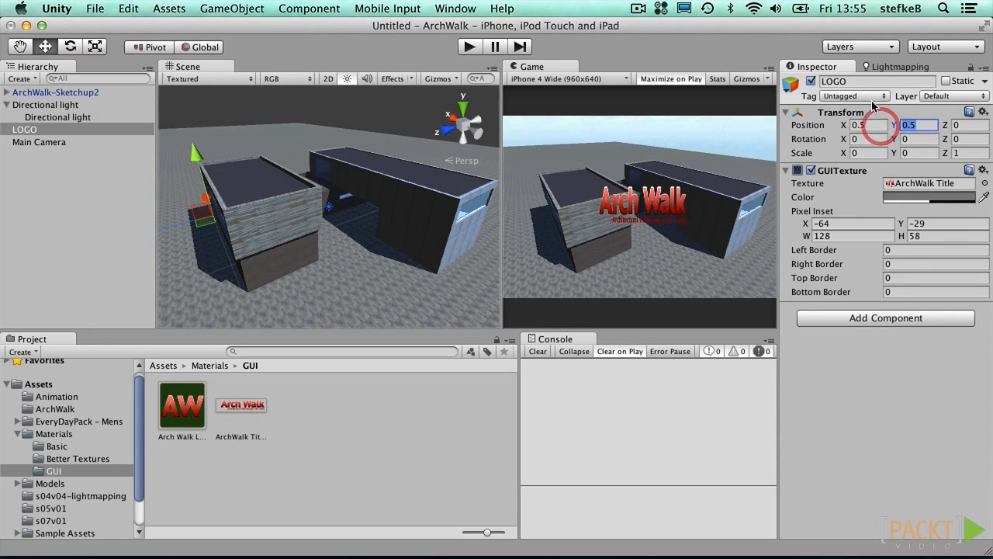
type("1")
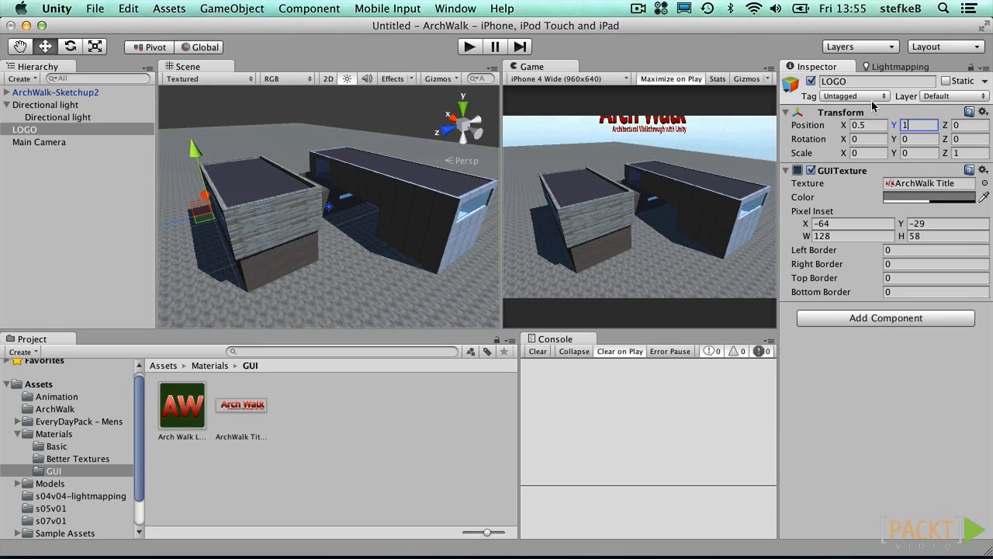
key("Tab")
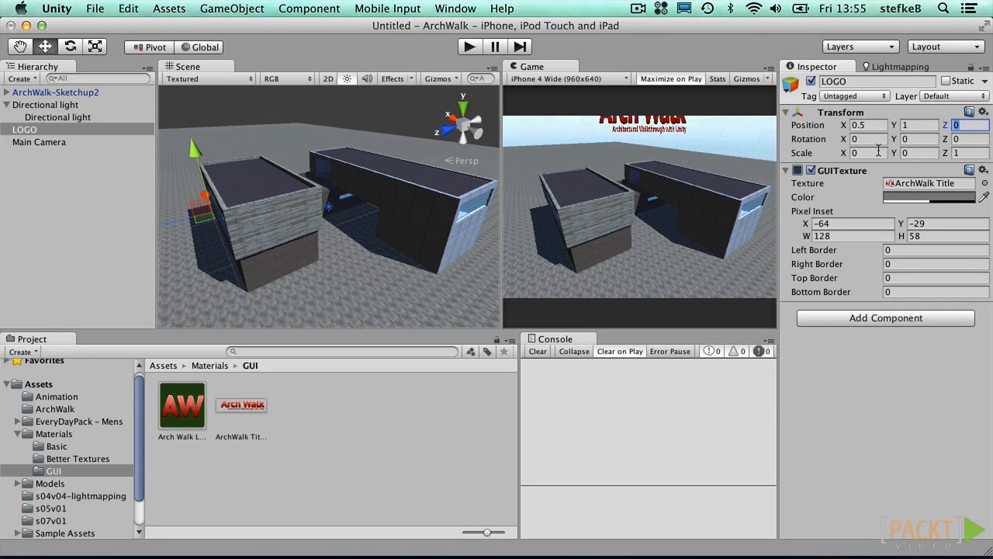
left_click(971, 152)
type("0")
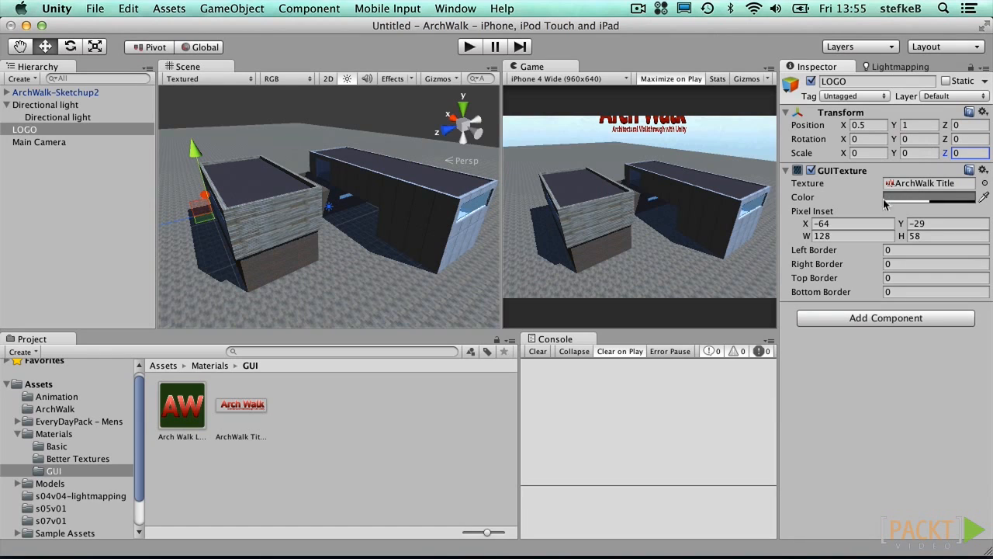
- Set the LOGO's pixel inset to X -256, Y -128, width 512 and height 128, and widen the Game view
left_click(914, 251)
left_click(852, 222)
type("-256")
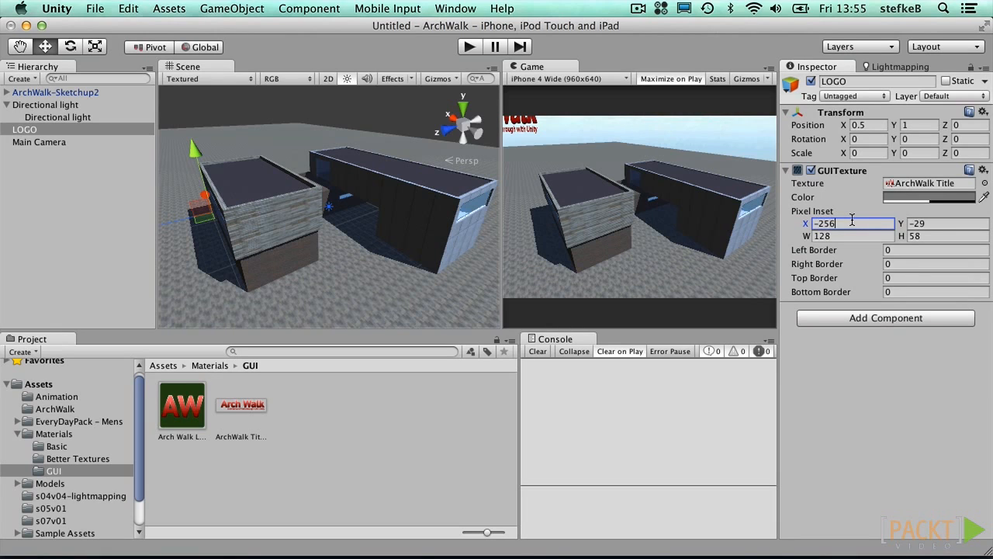
key("Tab")
type("-128")
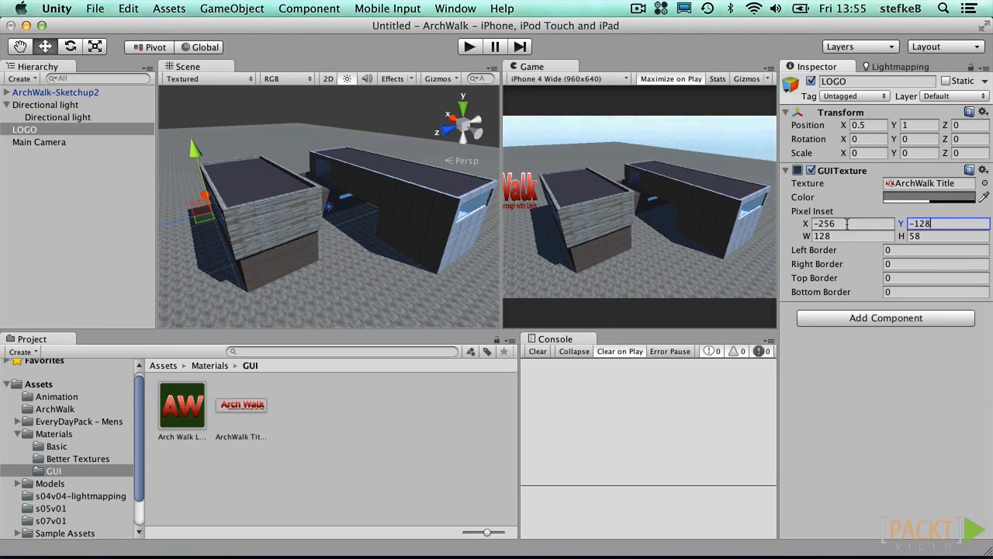
left_click(842, 235)
type("51")
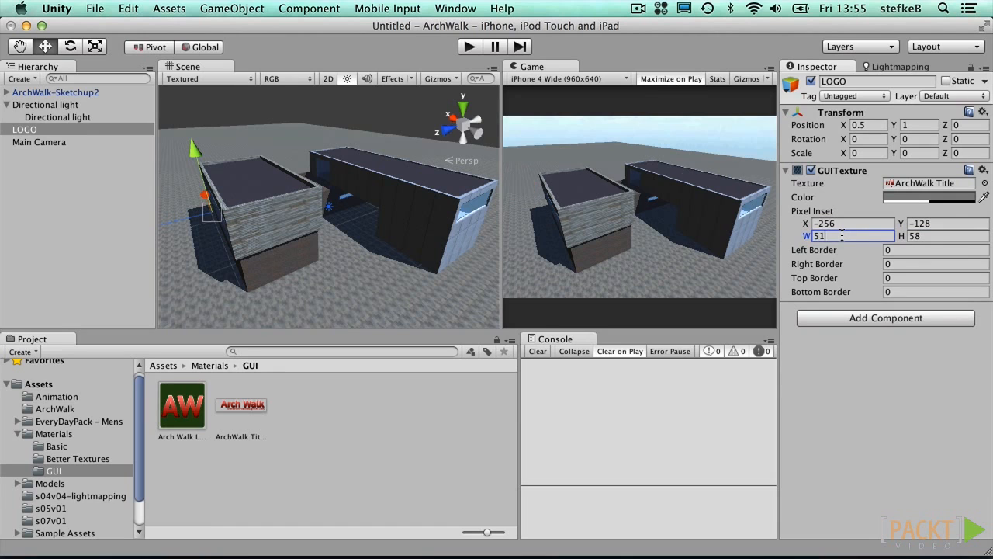
type("2")
key("Tab")
type("128")
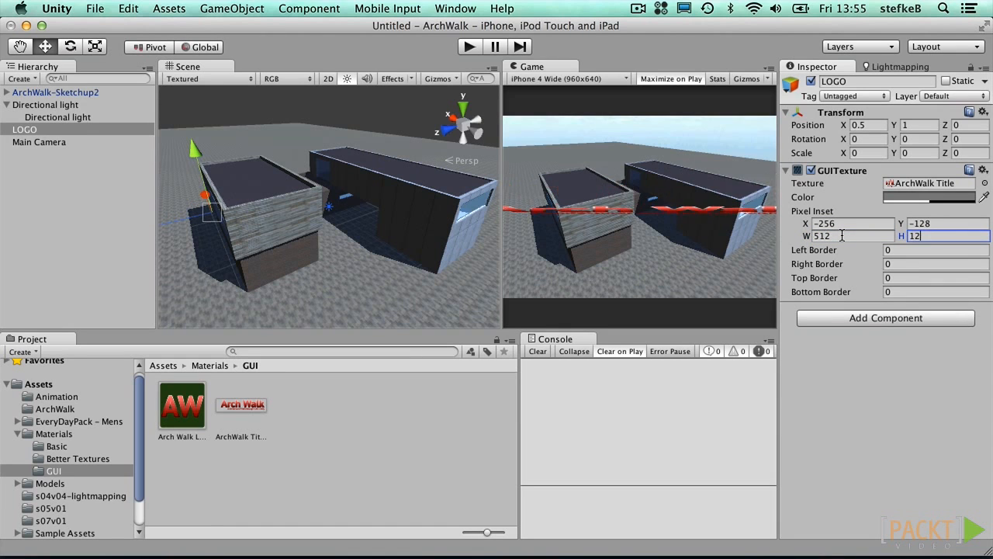
left_click_drag(502, 329, 374, 328)
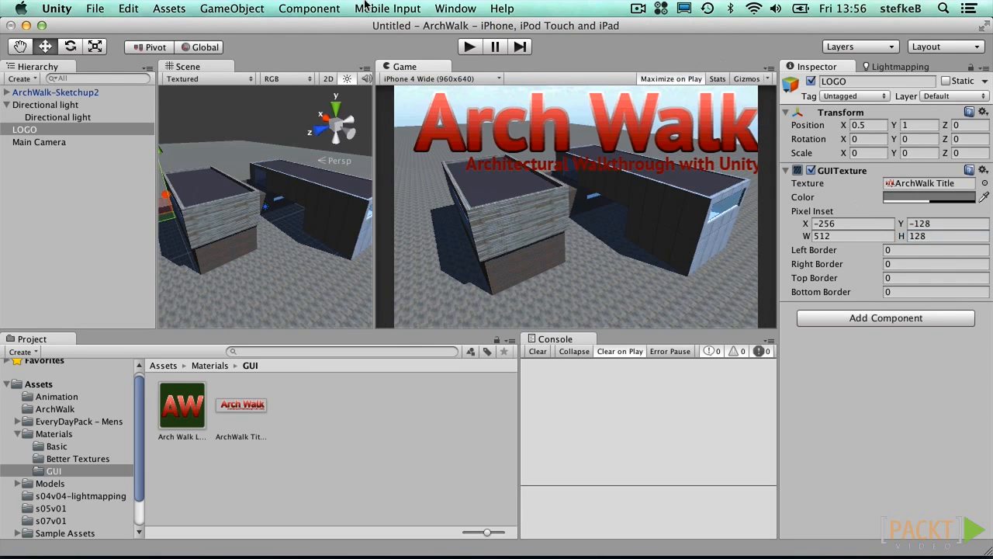
- Create a GUI Text object in the scene
left_click(281, 8)
mouse_move(256, 7)
mouse_move(260, 42)
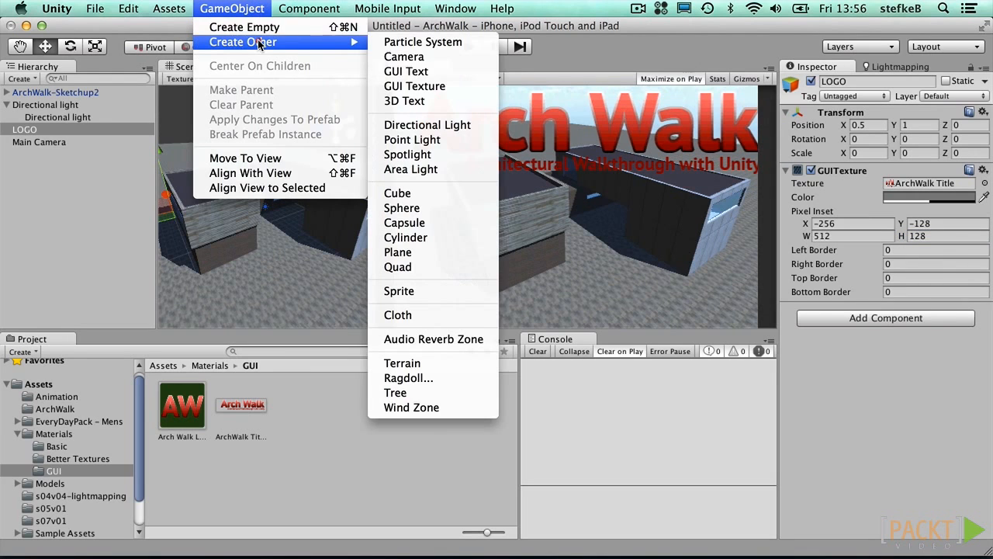
left_click(406, 71)
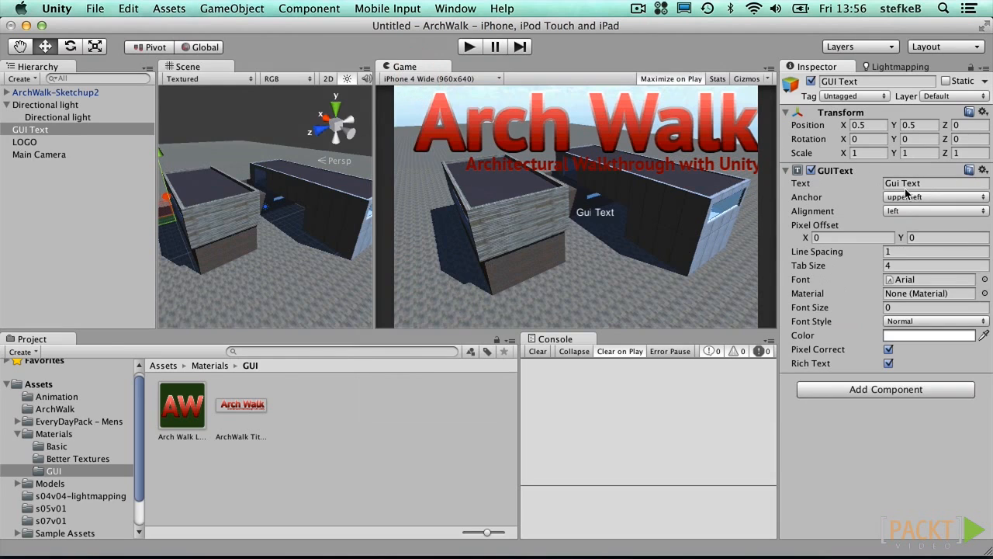
- Set the GUI Text object's position to X 0.05 and Y 0
left_click(861, 124)
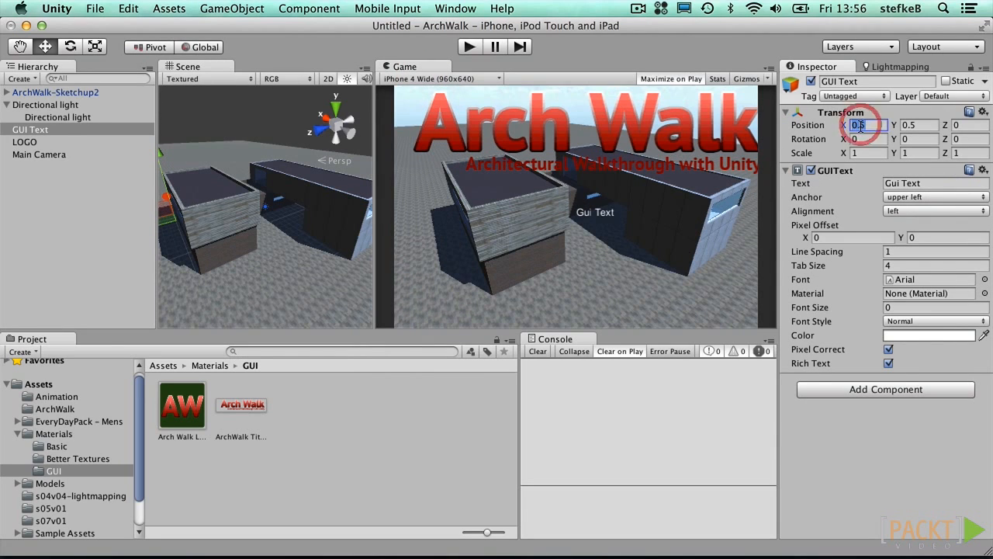
left_click(860, 124)
type("0")
key("Tab")
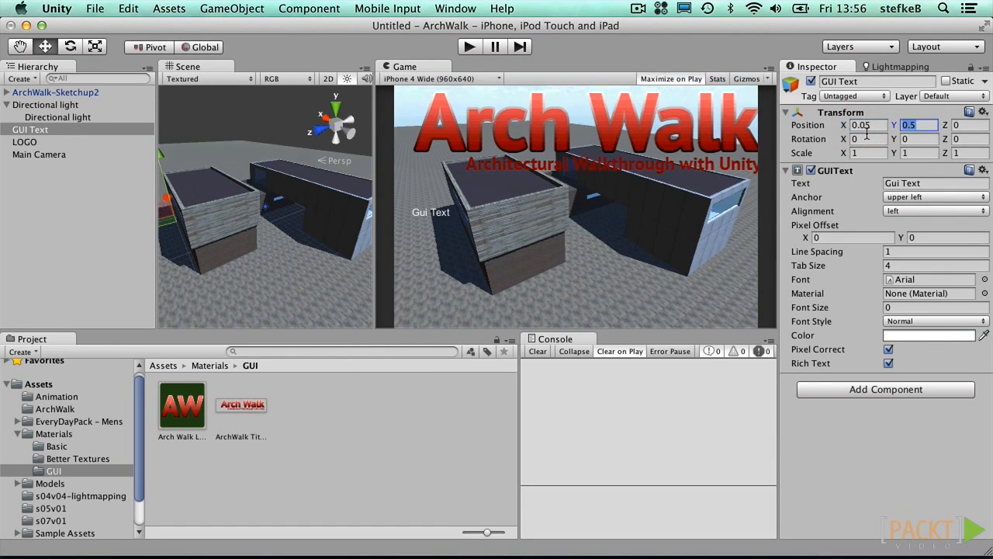
type("0")
- Set the GUI Text object's scale to 0 on all three axes and its anchor to lower left
key("Tab")
key("Tab")
key("Tab")
key("Tab")
key("Tab")
key("Tab")
key("Tab")
type("0")
key("Tab")
type("0")
key("Tab")
type("0")
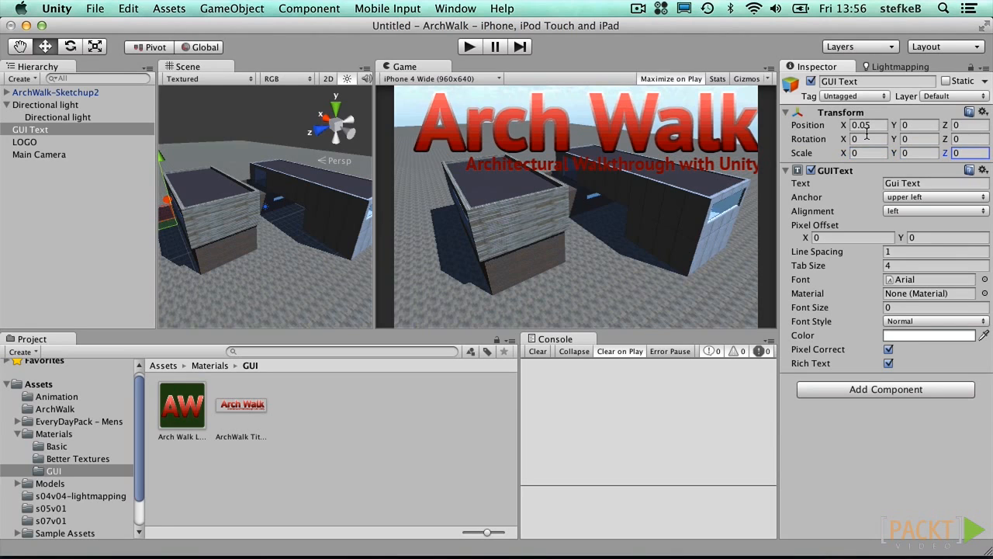
left_click(912, 198)
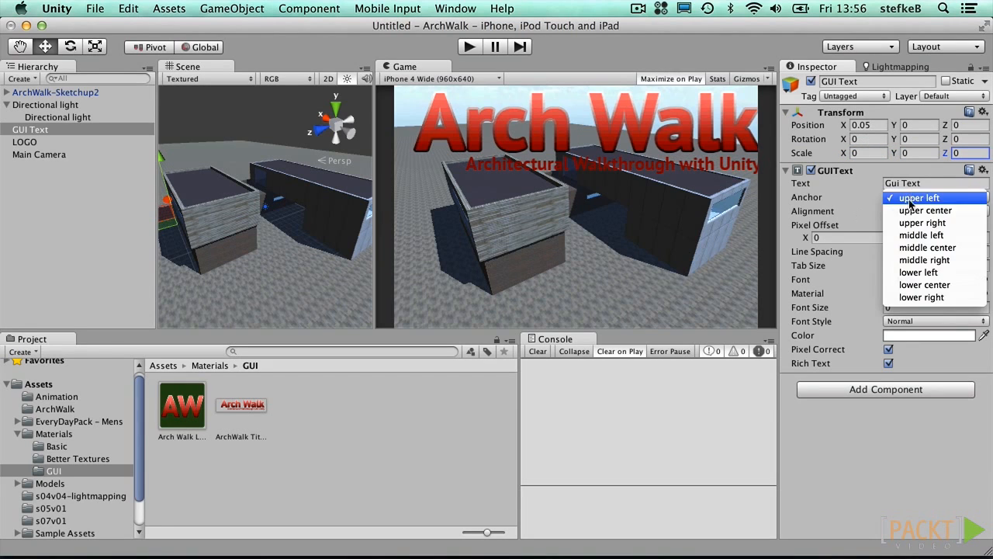
left_click(918, 272)
- Set the three-line text "This Project displays an architectural project / in Real-time. Navigate around to discover / the design, using arrow keys or controls."
left_click(935, 181)
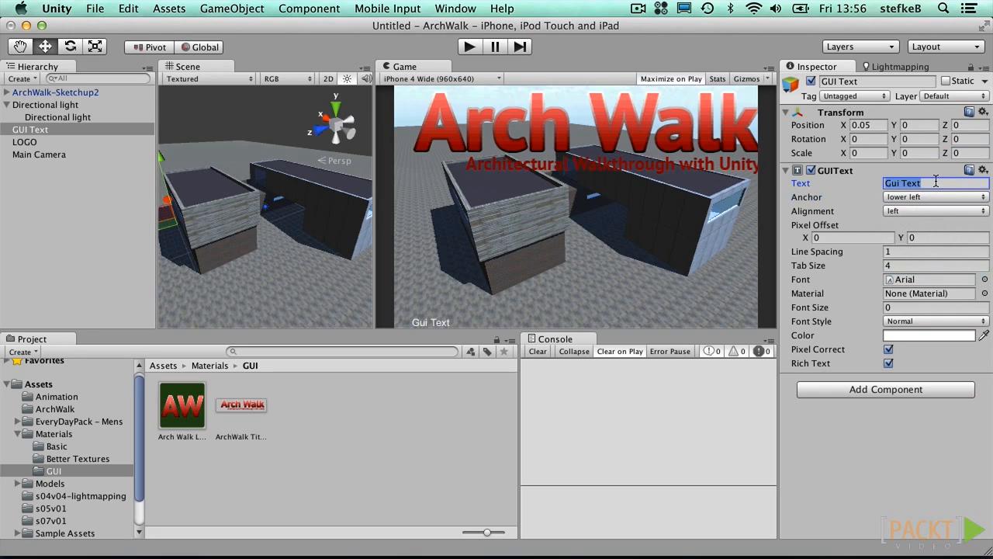
type("This Project displays an architectural project")
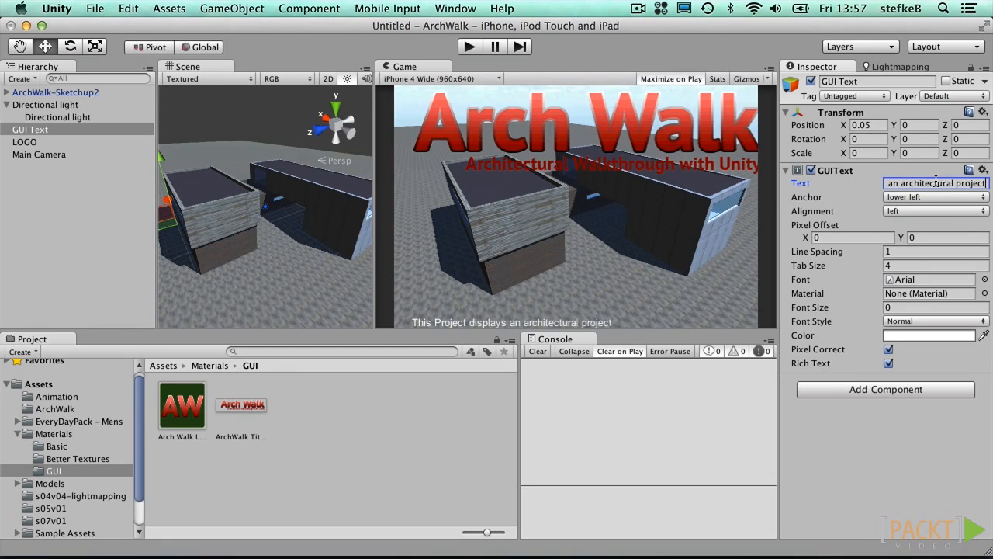
key("Return")
type("in Real-time. Navigate around to discover")
key("Return")
type("the design, using arrow keys or controls.")
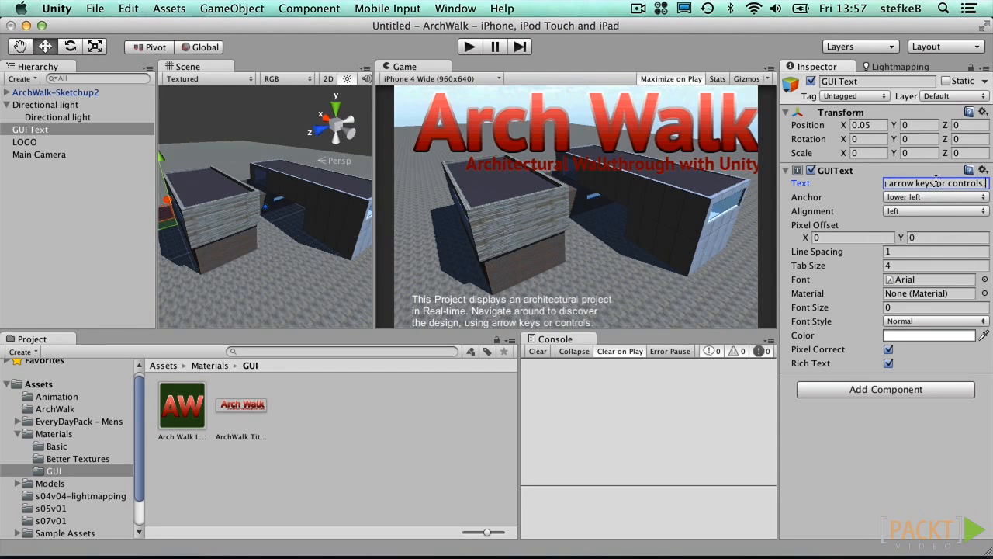
- Set the GUI Text's Y pixel offset to 20 and widen the Game view
left_click_drag(900, 238, 845, 238)
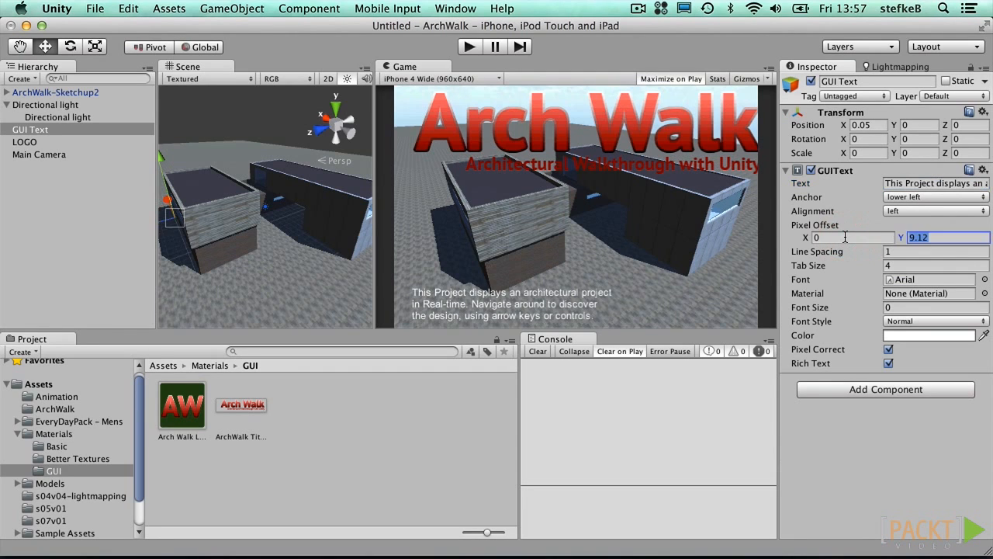
type("20")
left_click_drag(375, 233, 342, 275)
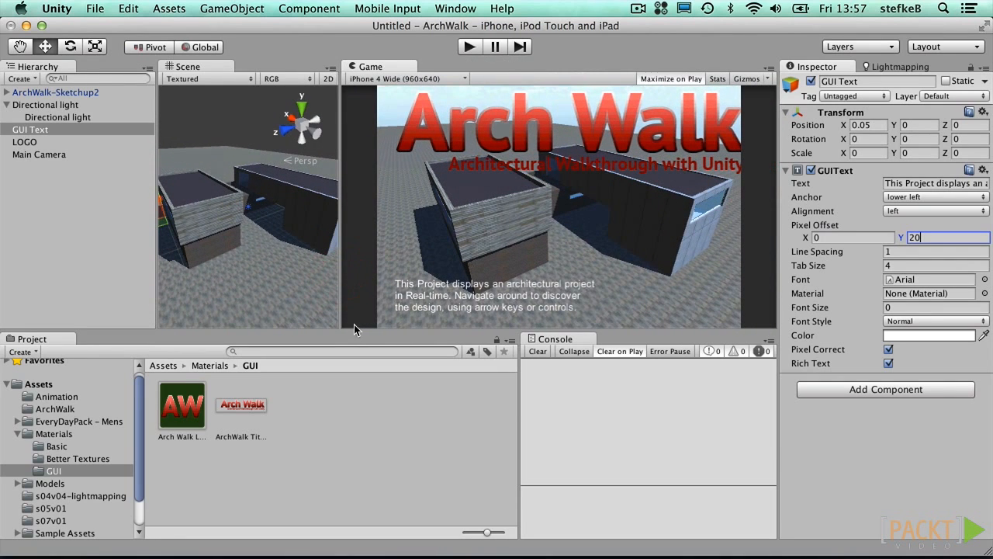
- Create a C# script named SwitchLevels in the Scripts folder
left_click(391, 411)
left_click(19, 434)
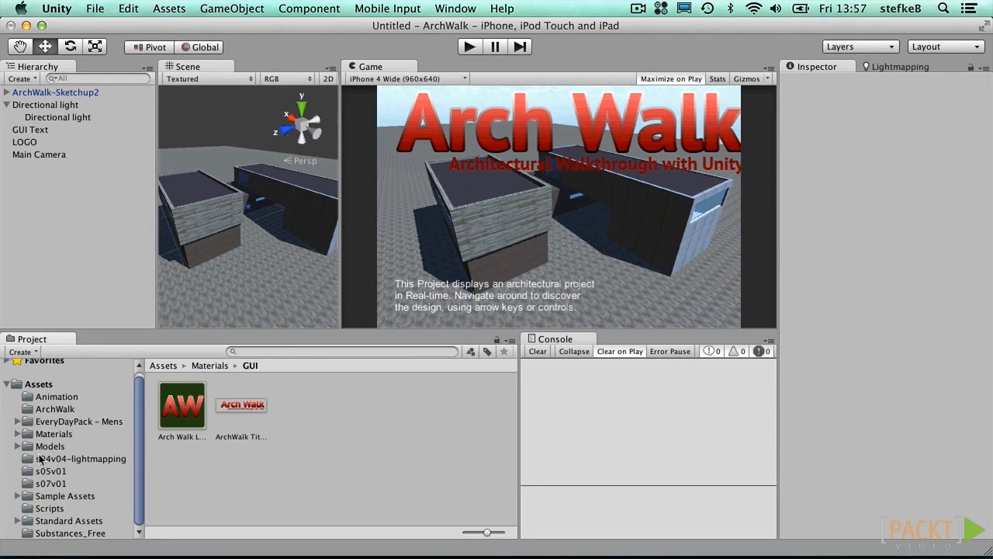
left_click(49, 508)
right_click(280, 476)
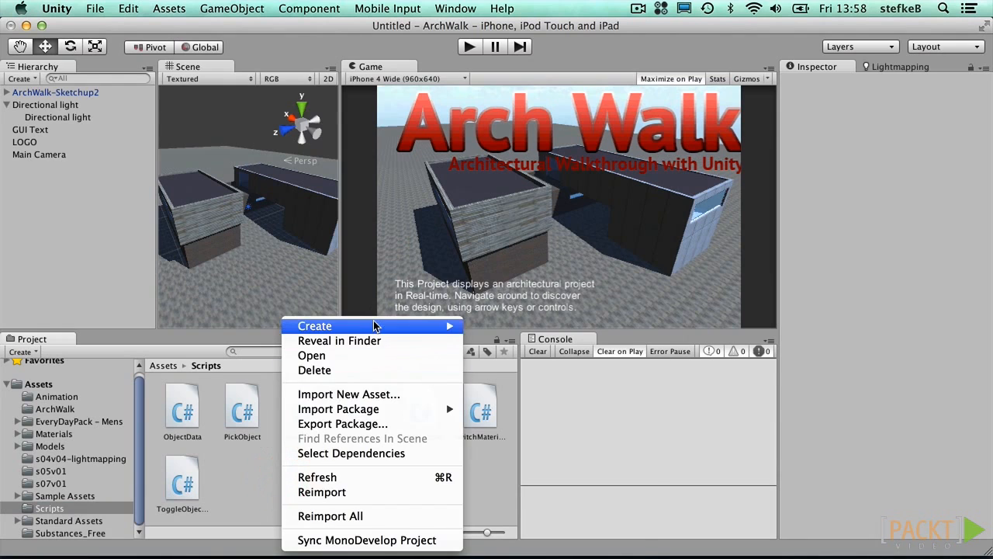
mouse_move(368, 326)
left_click(523, 274)
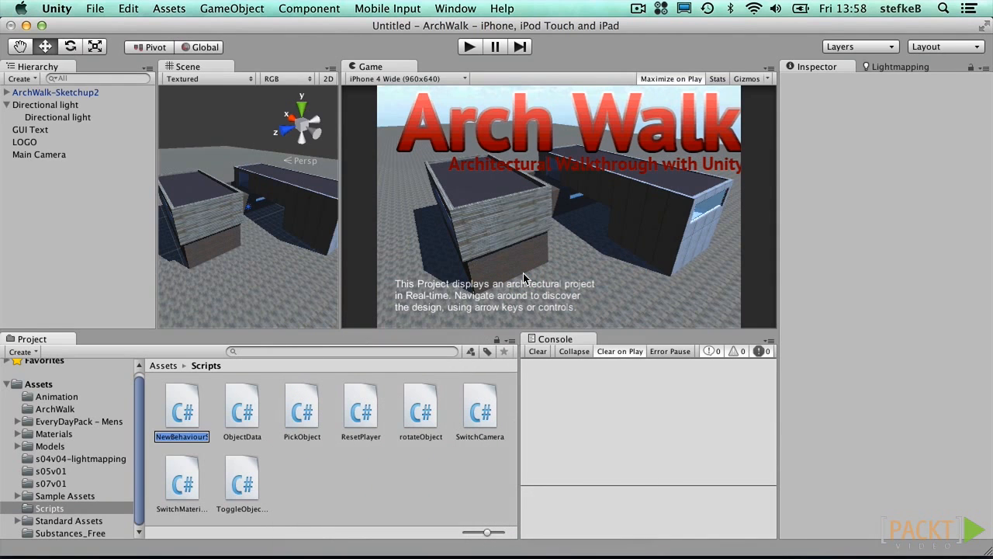
type("Si")
type("itchLevels")
key("Return")
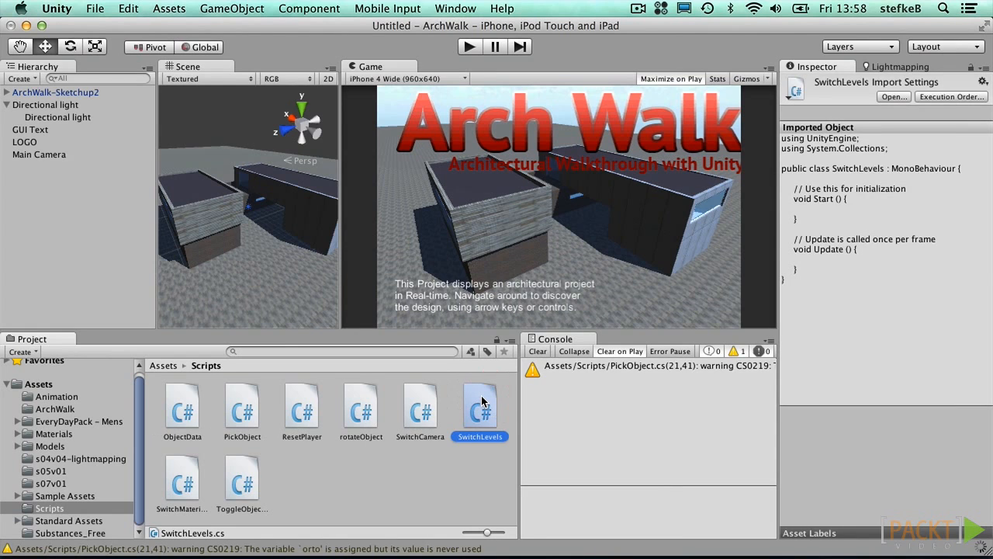
- Open the SwitchLevels script in MonoDevelop and declare the public string variables levelName and buttonText in its class
double_click(481, 401)
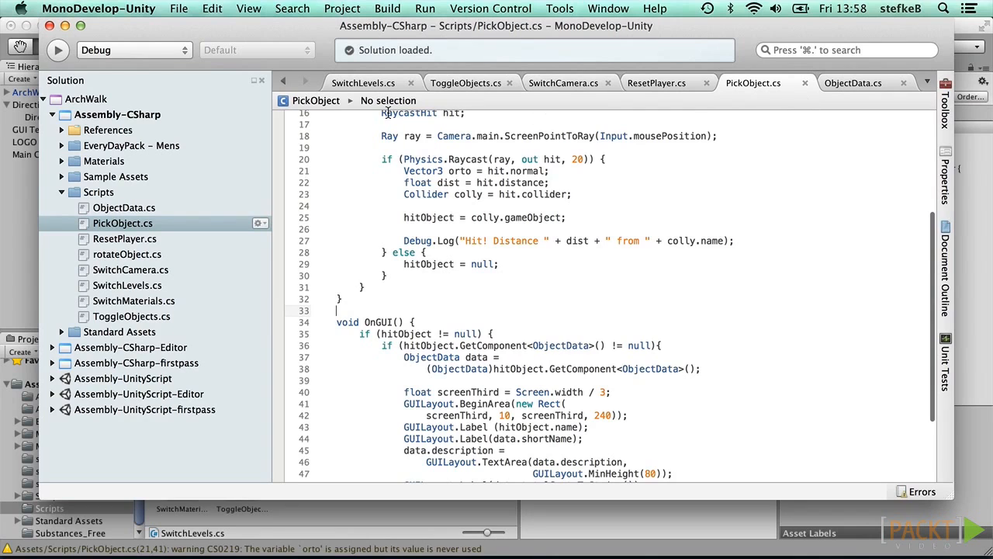
left_click(369, 86)
left_click(379, 162)
key("Return")
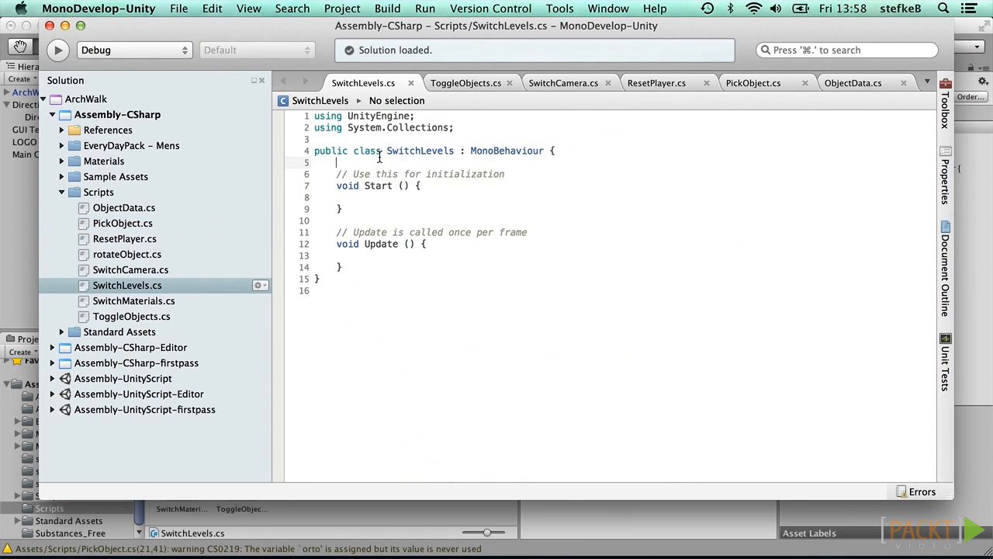
type("public string levelName;")
key("Return")
type("public string buttonText;")
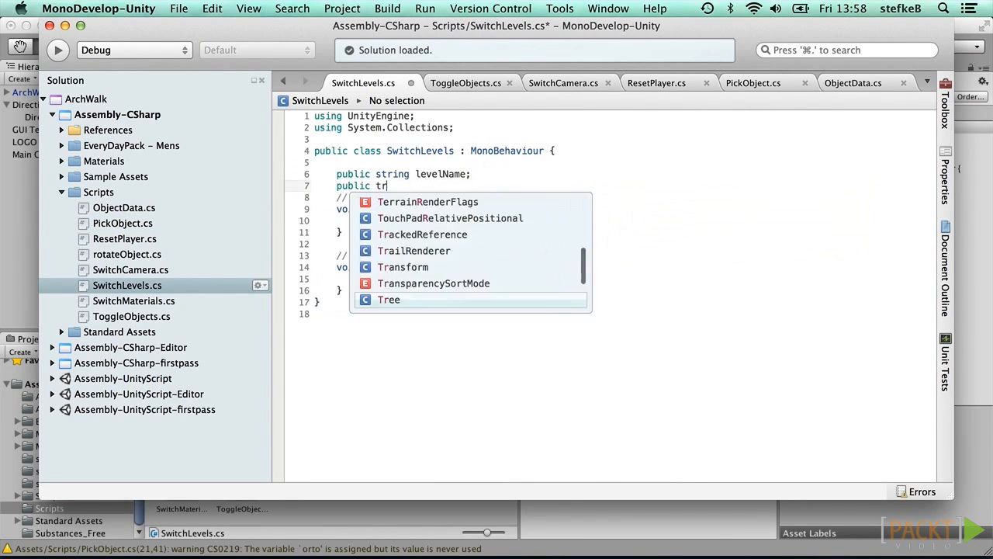
key("Return")
- Replace the Start and Update methods with an OnGUI method beginning with "if (GUI.Button(new Rect("
left_click_drag(329, 209, 343, 302)
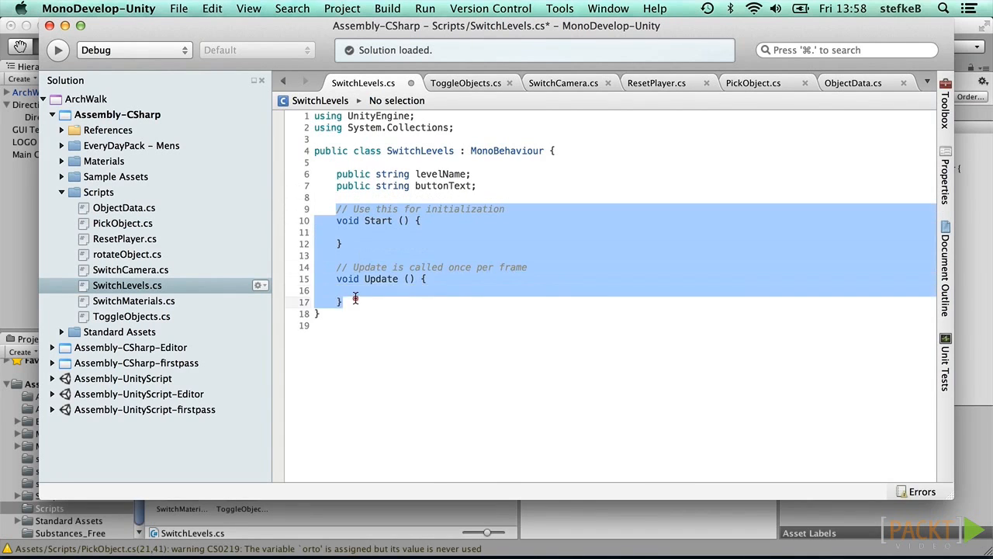
type("void OnGUI() {")
key("Return")
type("if (GUI.")
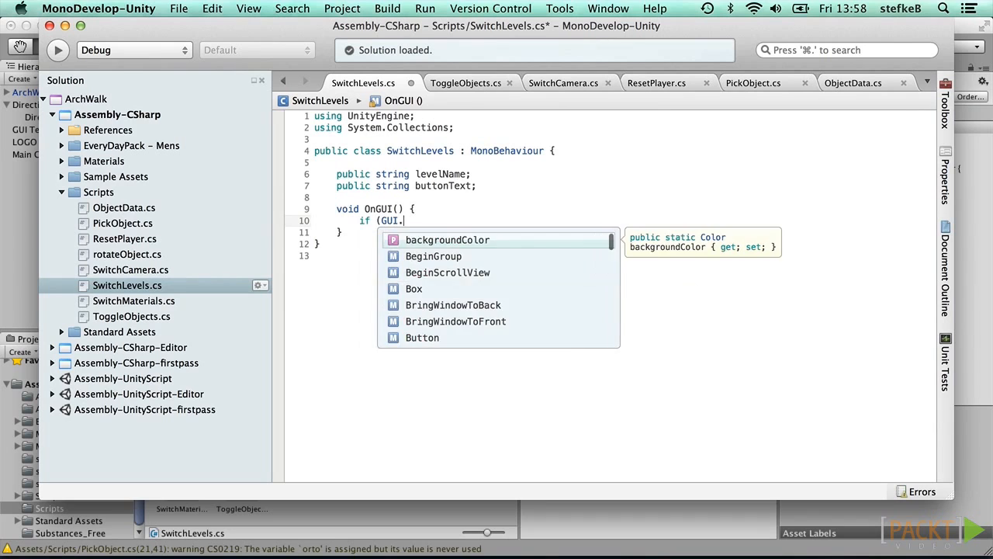
type("Button(new Rect(")
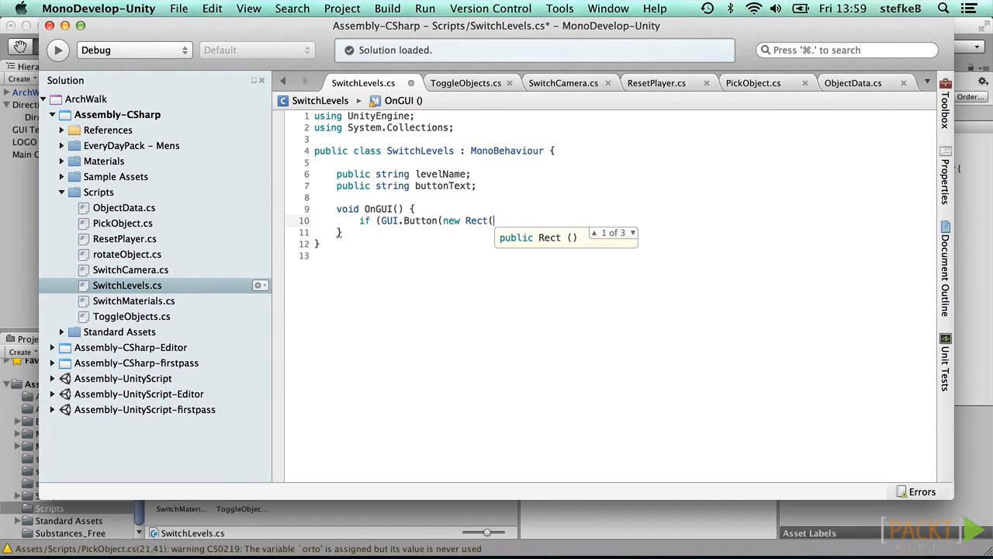
- Define the button's Rect as Screen.width - 128 - 10, Screen.height - 32 - 10, with width 128 and height 32
key("Return")
type("Screen.")
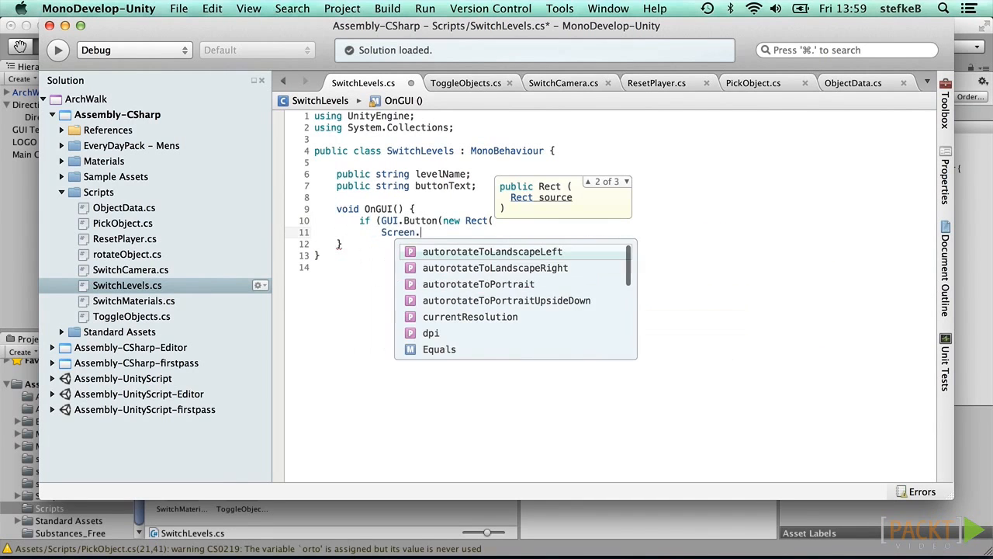
type("width - 12")
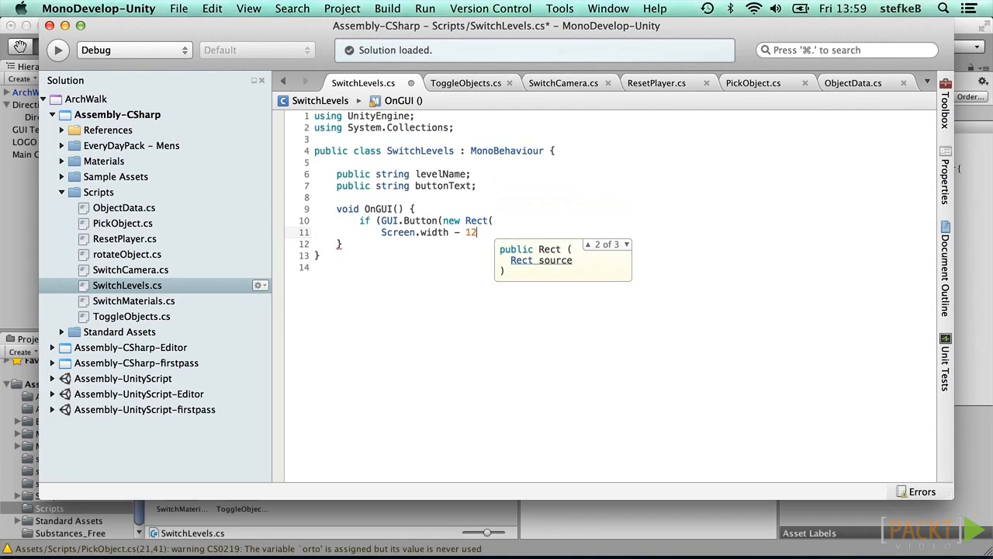
type("8 - 10,")
key("Return")
type("Screen.")
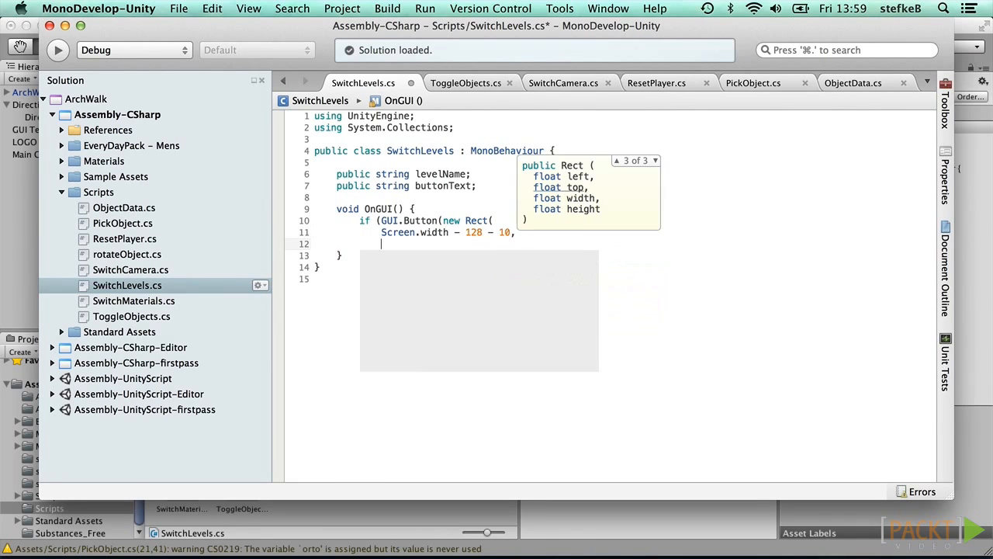
type("height - ")
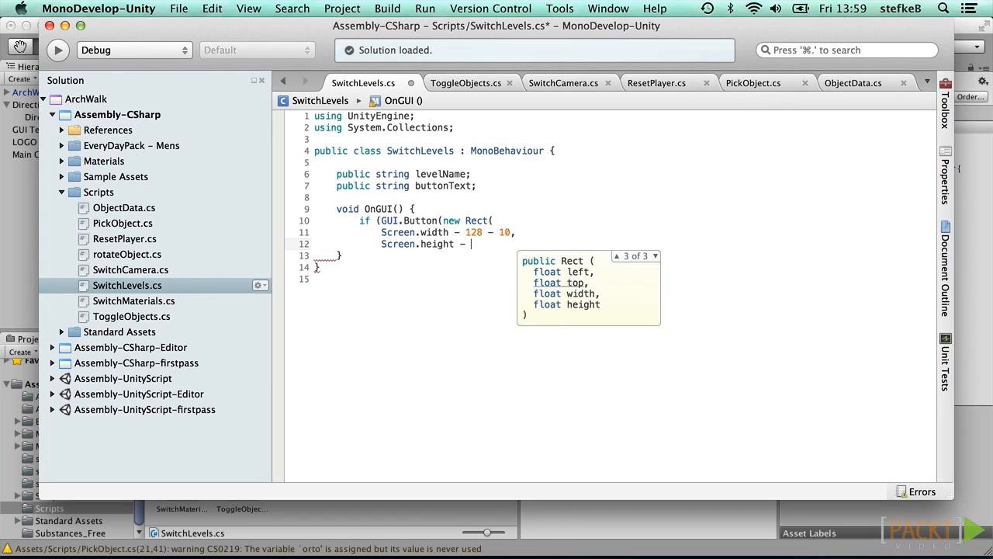
type("12 - 10,")
key("Return")
type("128, 32")
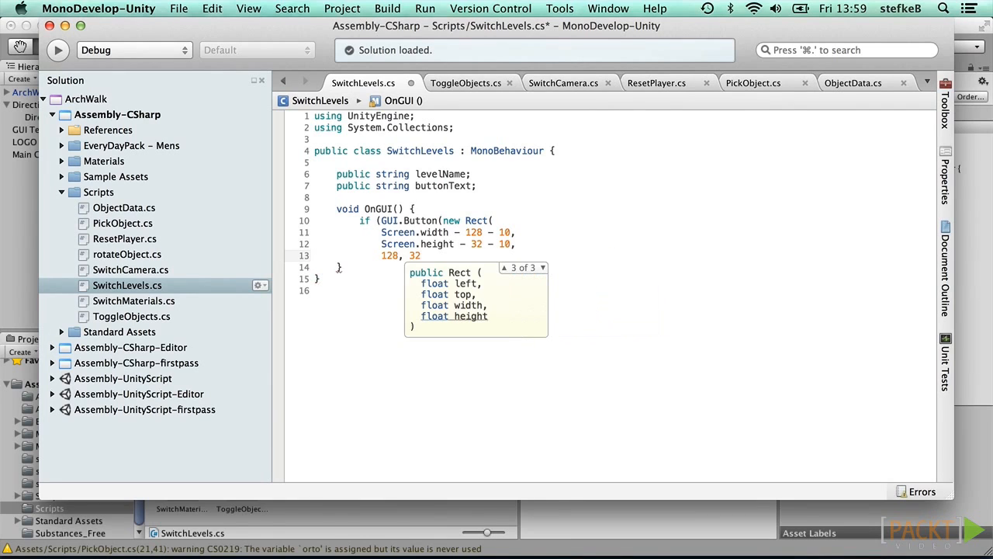
type("),")
key("Return")
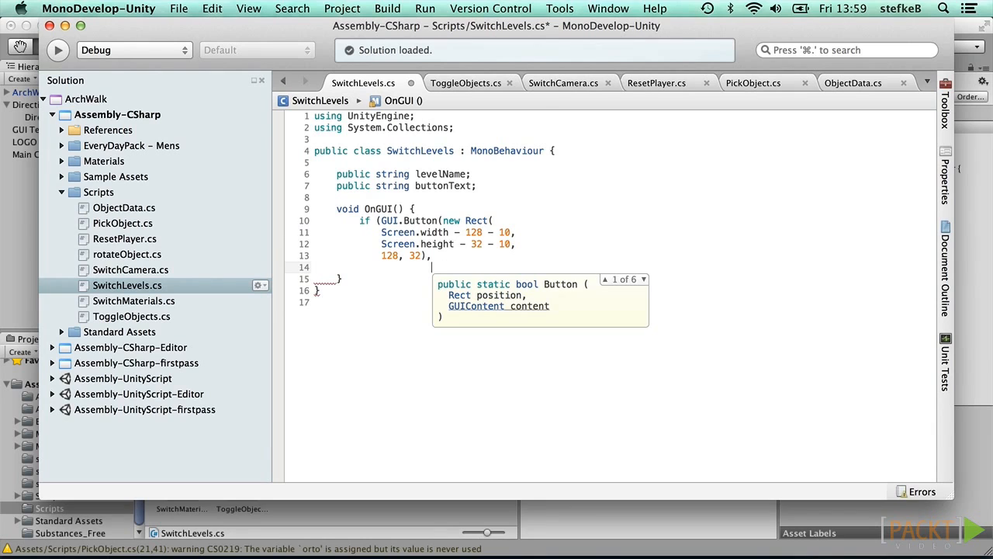
- Complete the button condition with buttonText as its label and call Application.LoadLevel(levelName) inside it
type("buttonText))")
key("Return")
type("Appli")
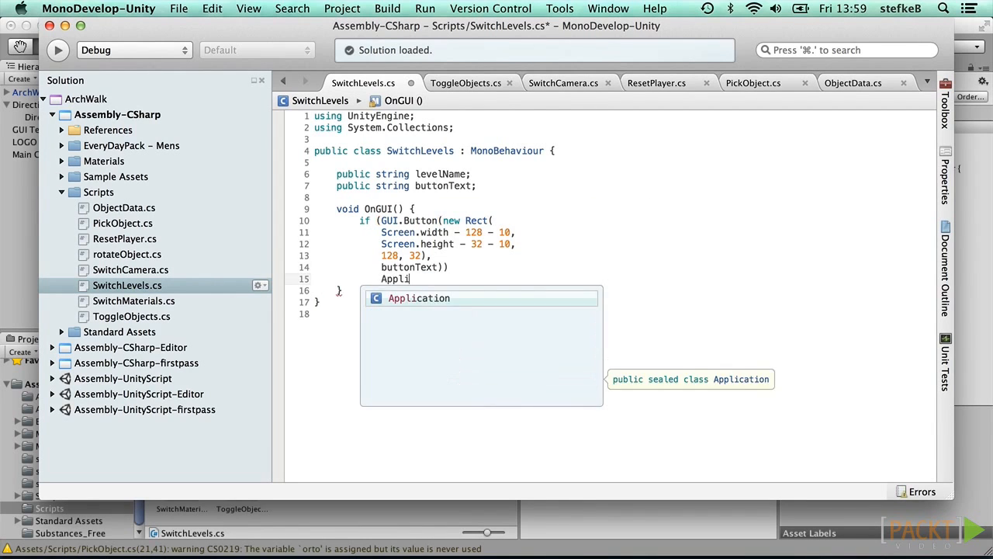
type("cation.LoadLevel (levelName")
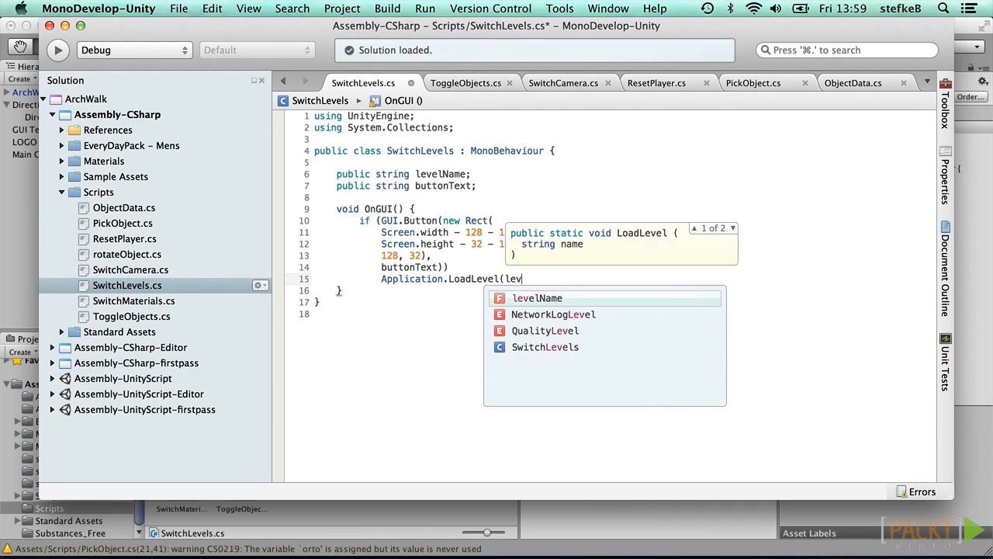
type(");")
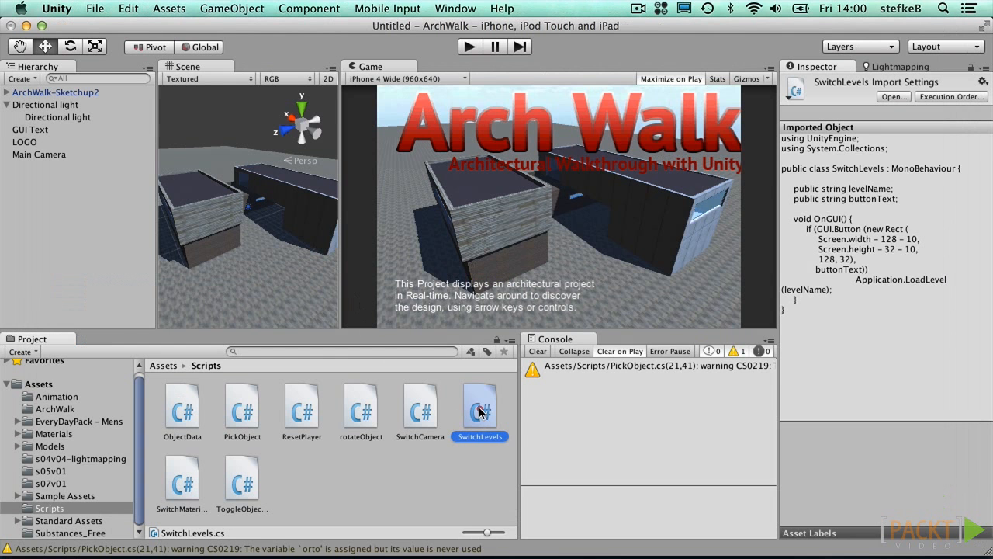
- Back in Unity, attach SwitchLevels to the GUI Text object with level name ArchWalk and button text "Start Project"
left_click_drag(481, 410, 45, 132)
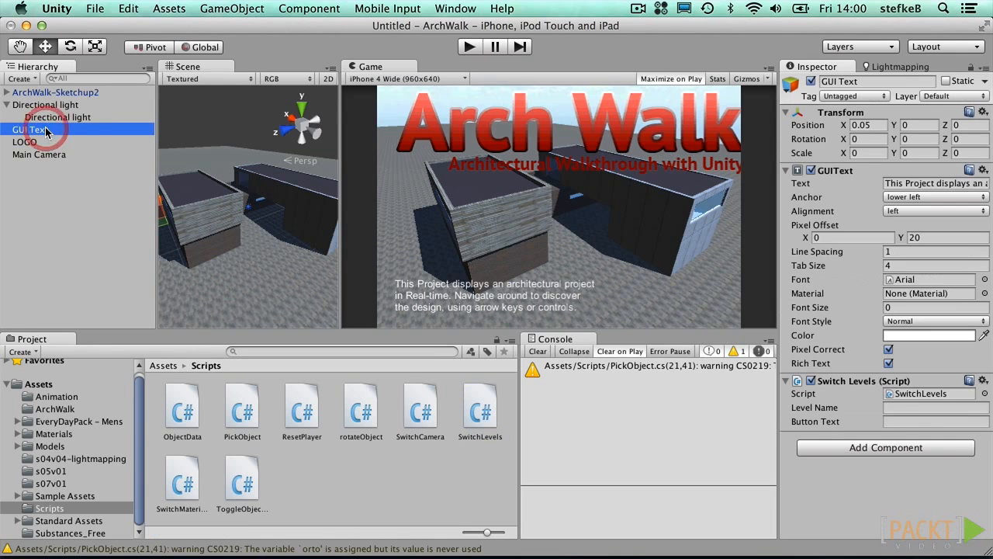
left_click(907, 407)
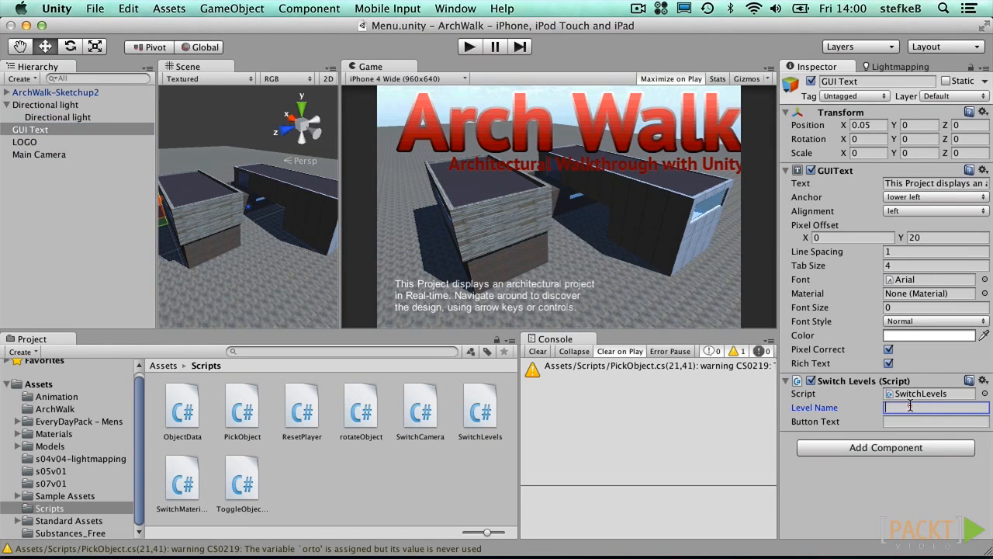
type("ArchWalk")
left_click(897, 421)
type("Start Project")
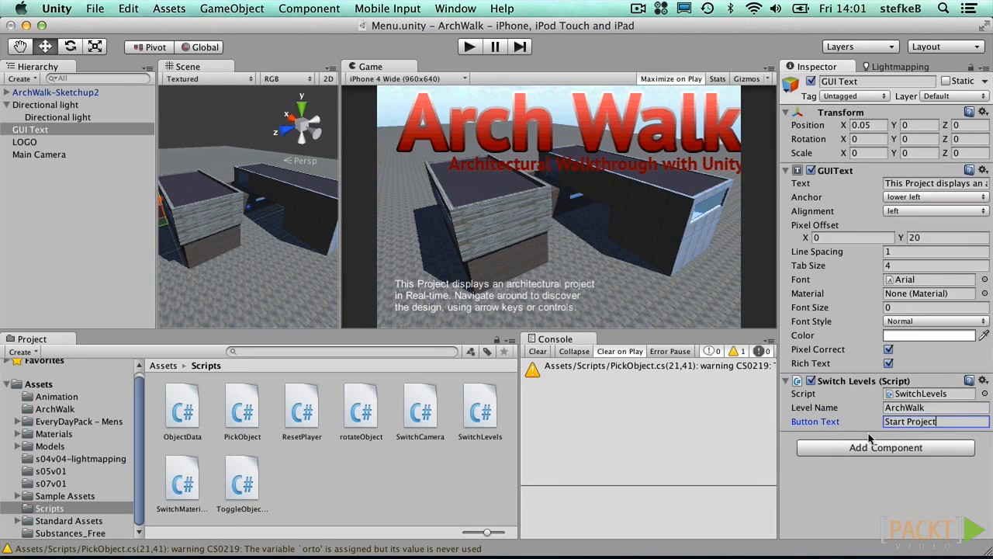
- Add the current Menu scene to the scenes in the build settings and order it before ArchWalk
left_click(94, 8)
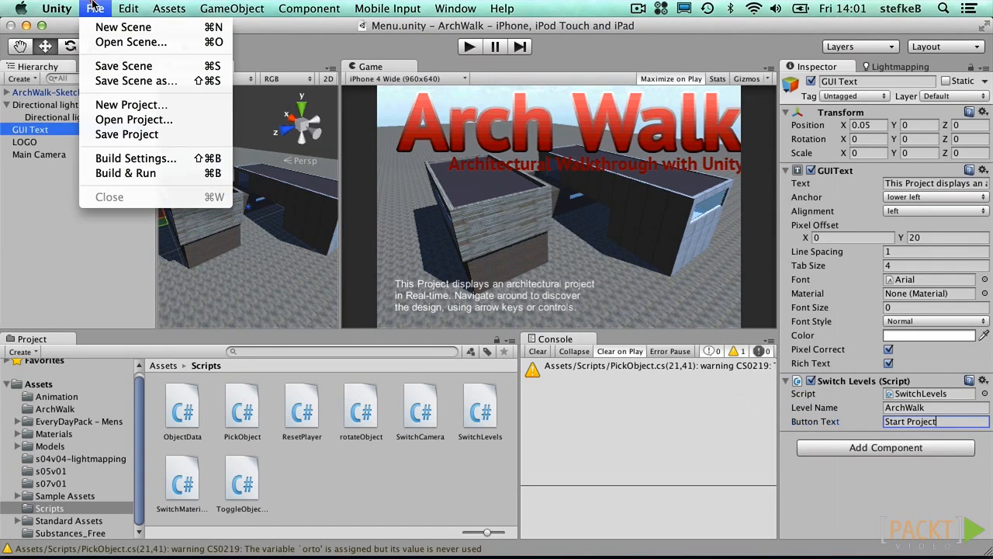
left_click(130, 158)
left_click(407, 230)
left_click(80, 85)
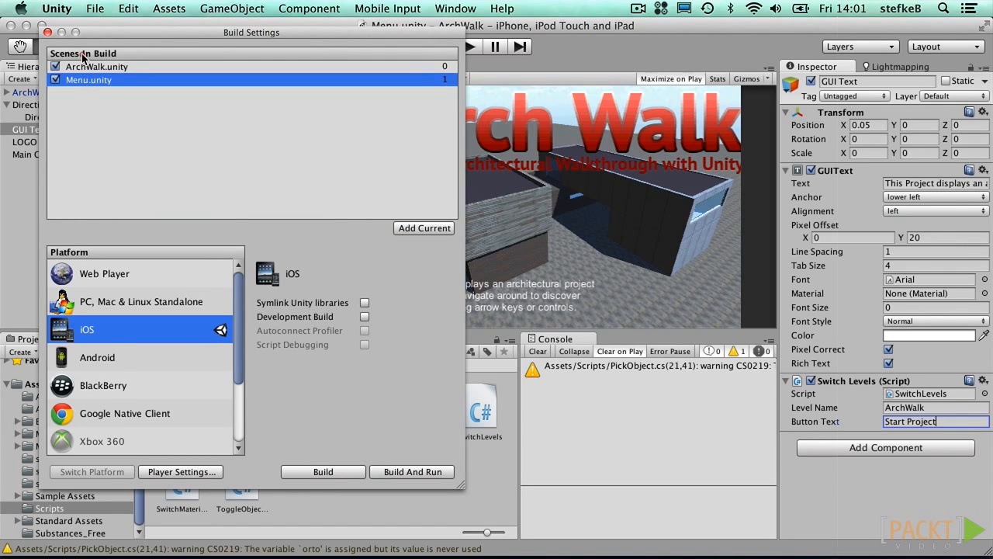
left_click_drag(83, 70, 82, 63)
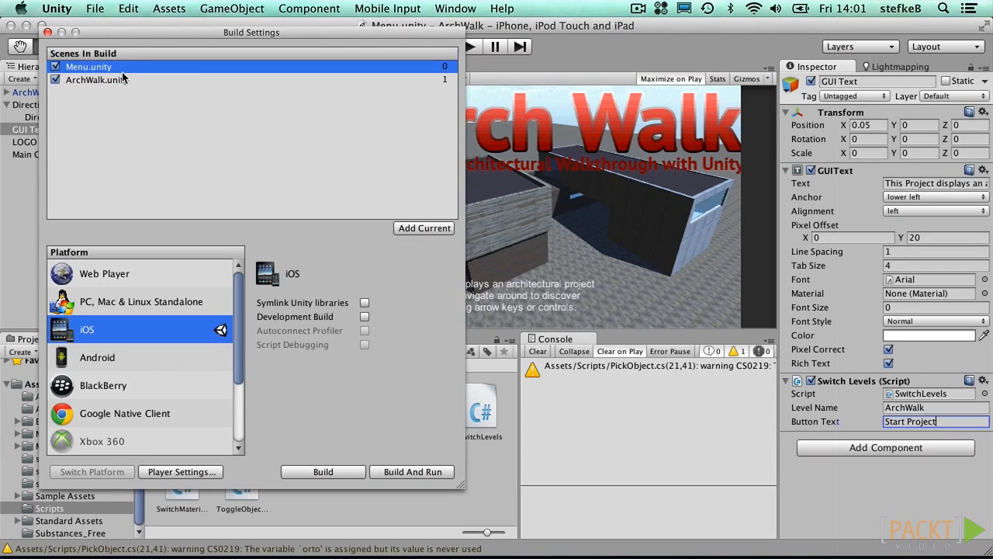
left_click(585, 218)
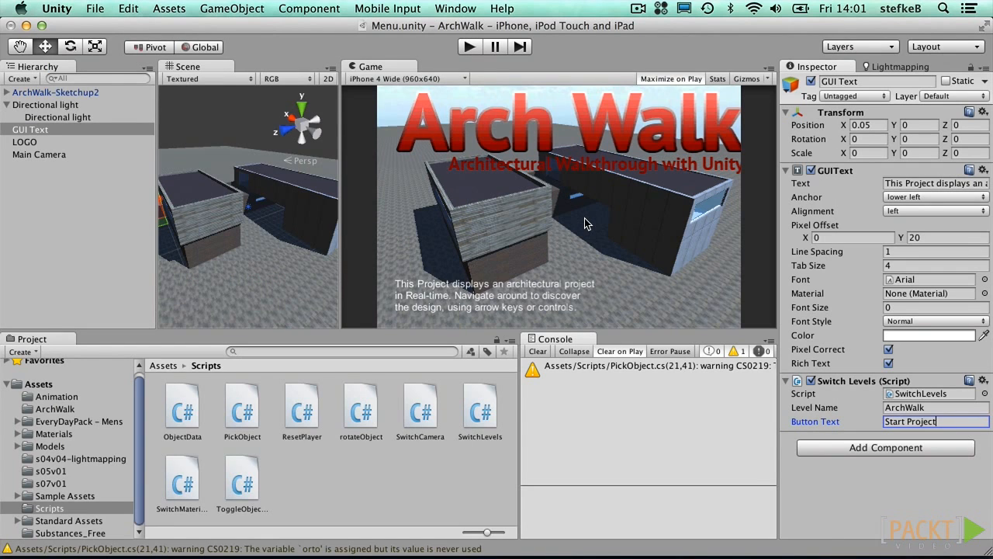
- Play the Menu scene, test its Start Project button, and stop playback
left_click(468, 47)
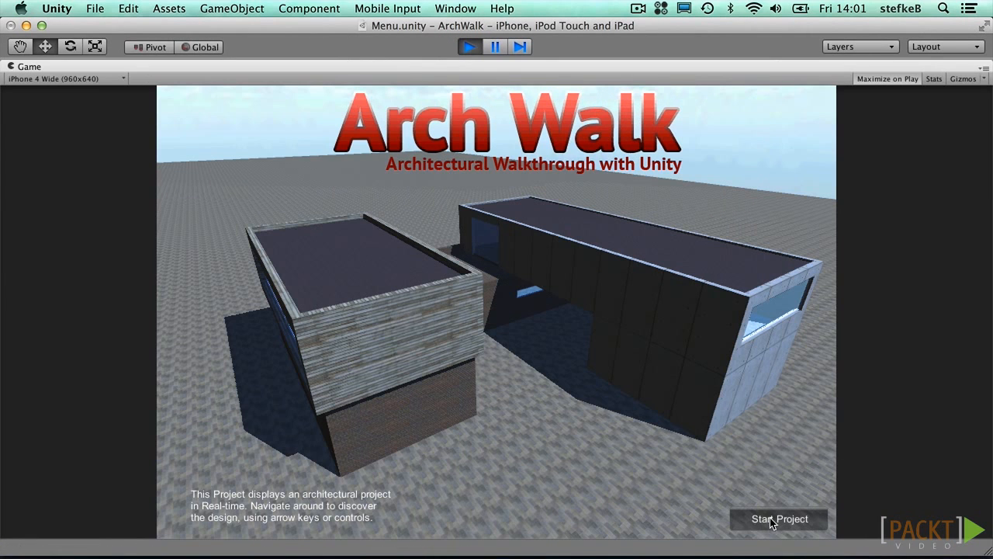
left_click(772, 519)
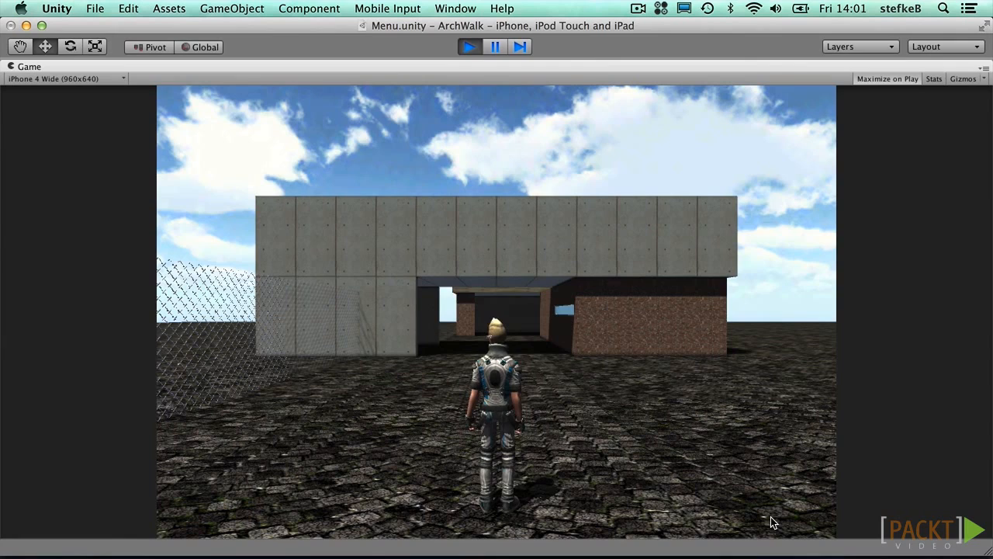
left_click(469, 47)
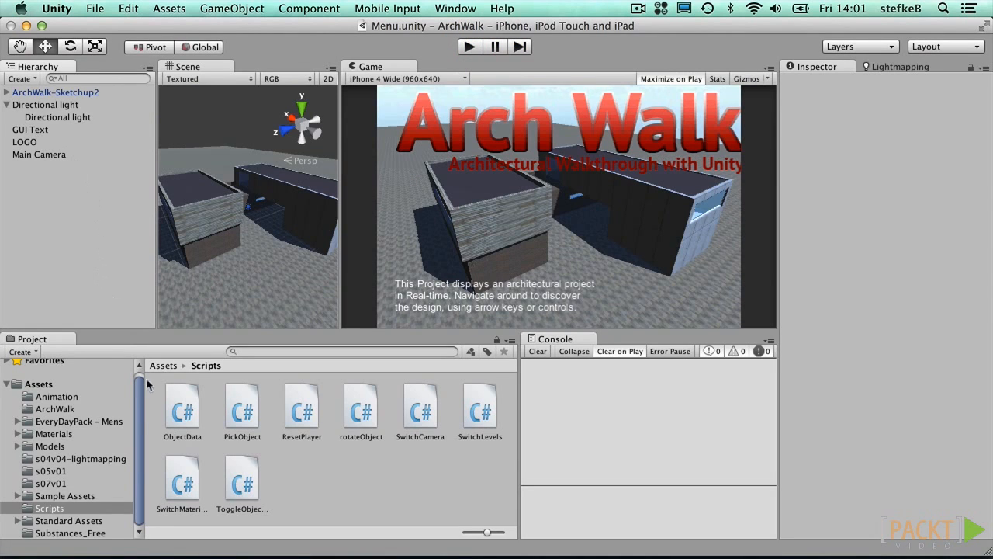
- Open the ArchWalk scene from the Assets folder
left_click(47, 385)
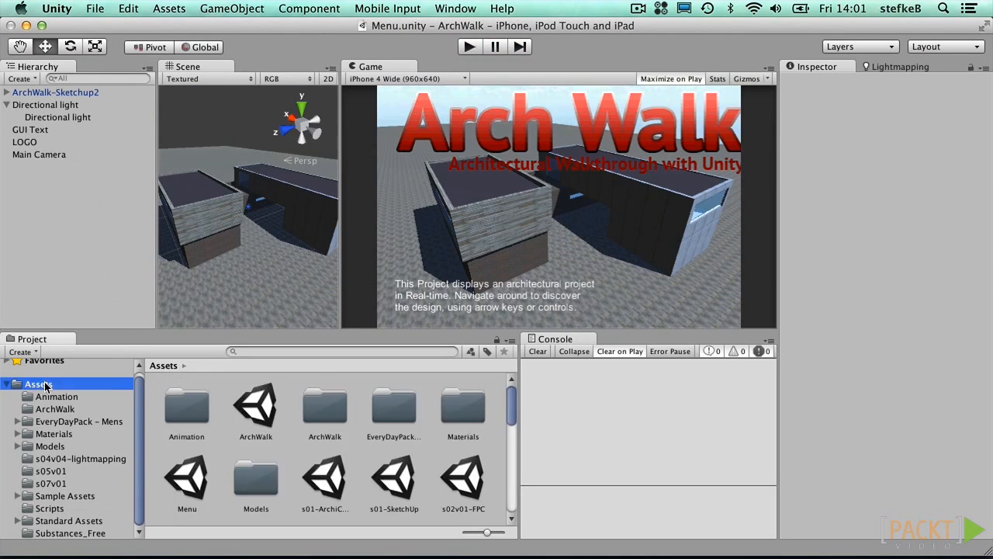
left_click(256, 407)
double_click(256, 407)
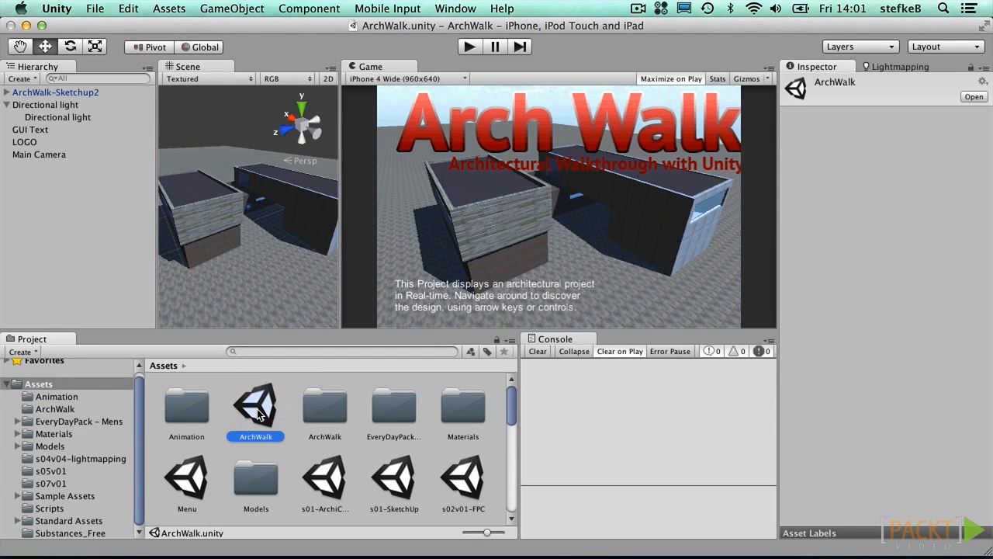
- Attach the SwitchLevels script to the GUI object with level name Menu and button text "Back to Menu"
left_click(66, 508)
left_click_drag(481, 411, 47, 155)
left_click(898, 256)
type("Menu")
key("Tab")
type("Back to Me")
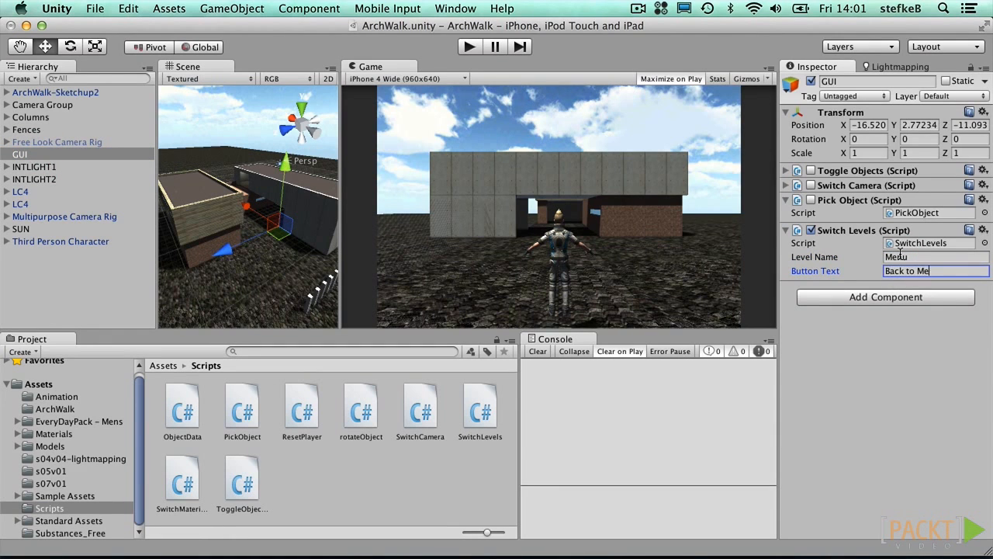
left_click(925, 257)
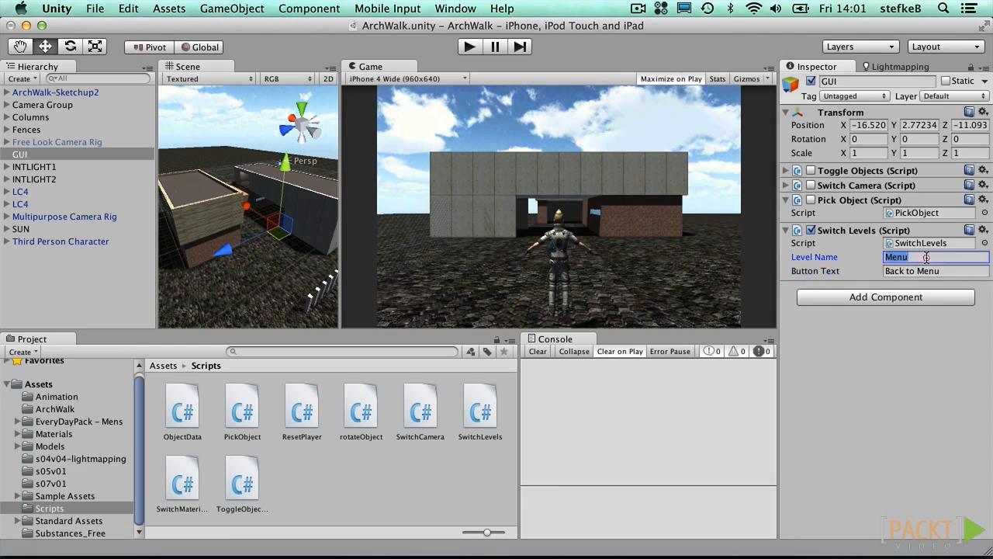
- Play the ArchWalk scene, test switching to the menu and back into the project, and stop playback
left_click(469, 47)
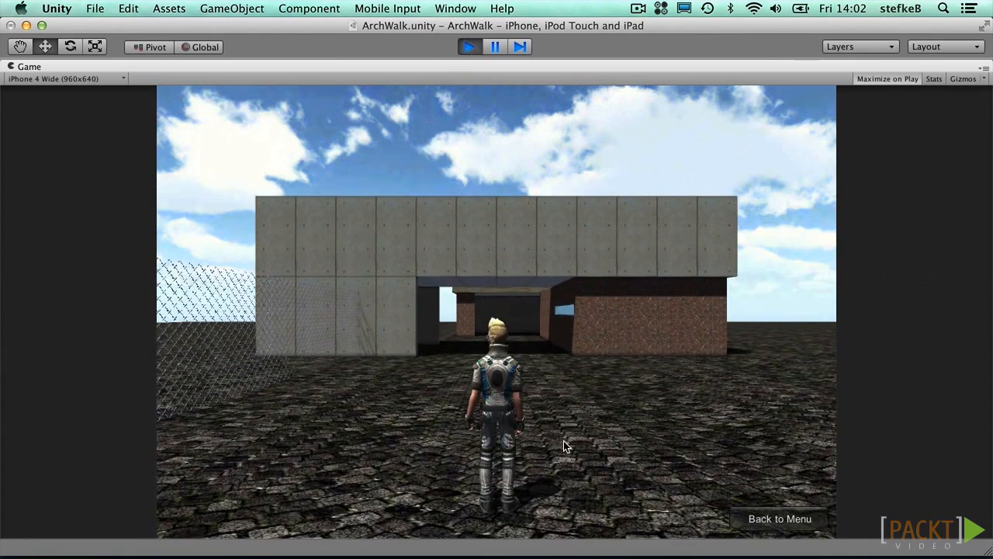
left_click(768, 520)
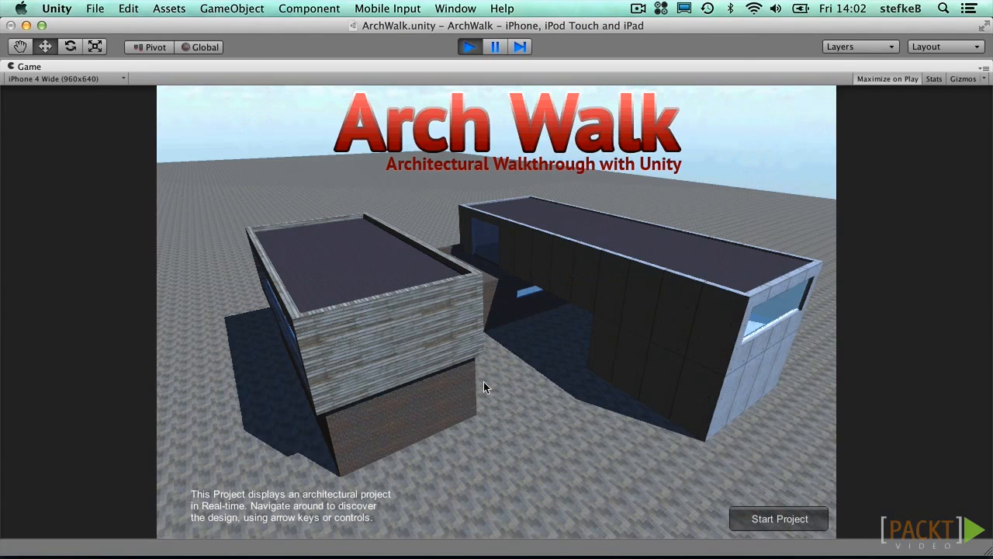
left_click(747, 520)
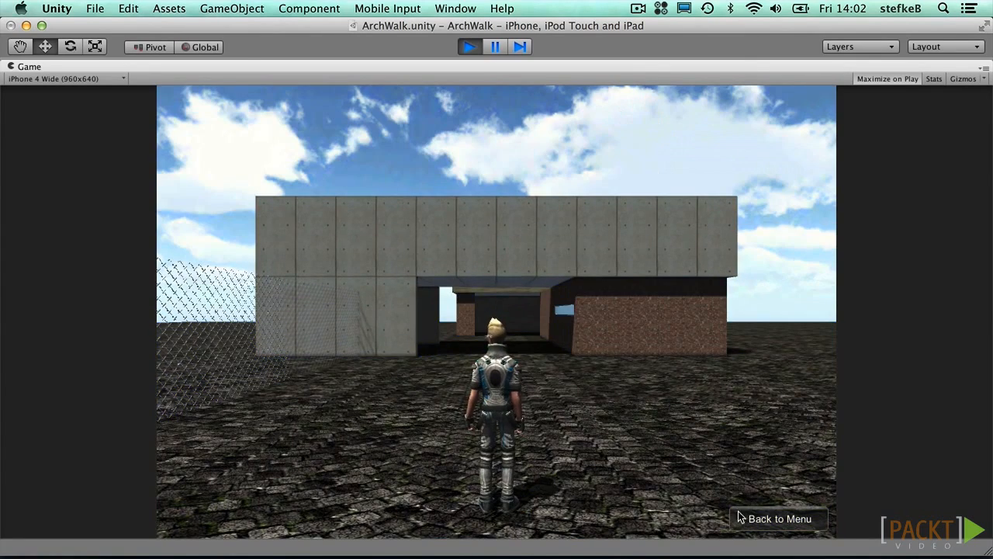
left_click(470, 48)
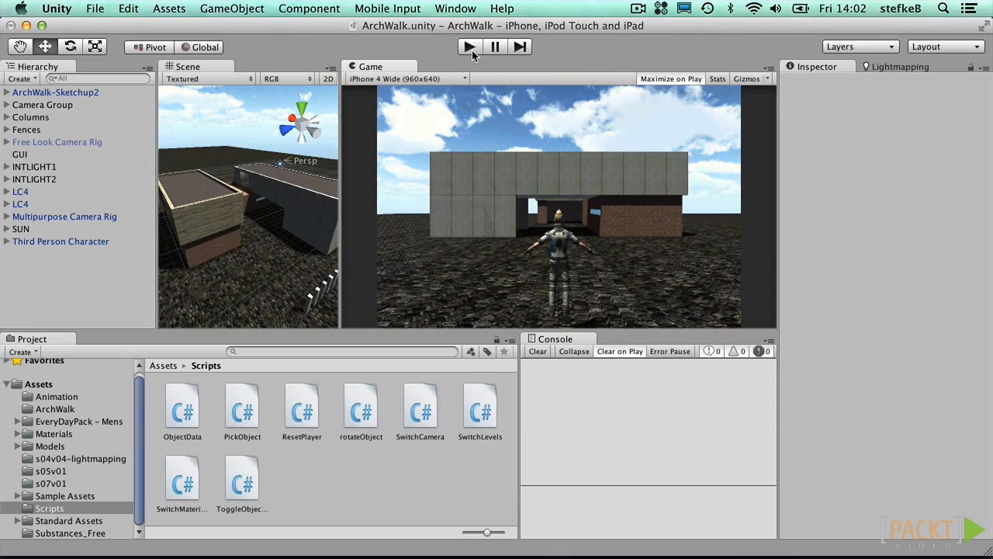